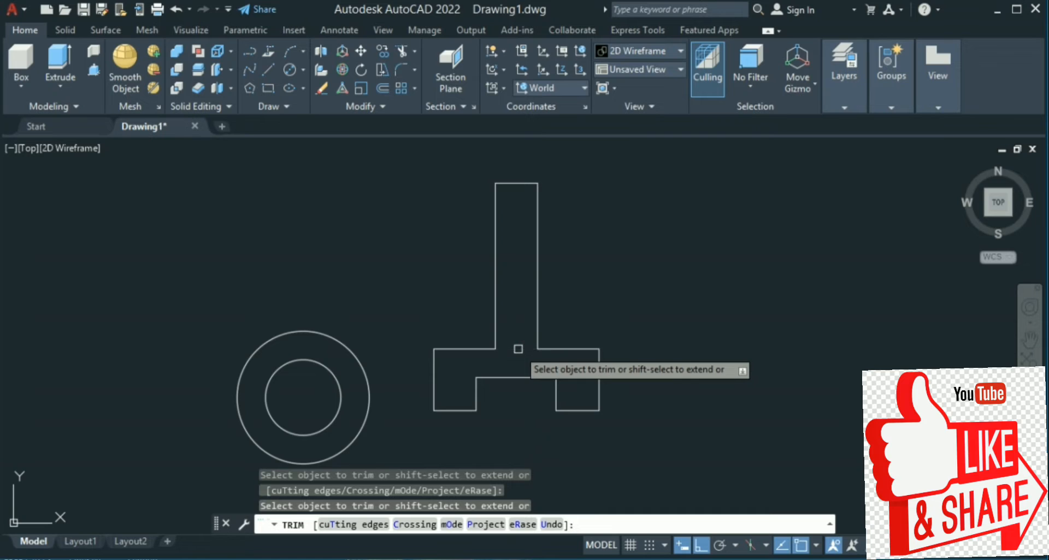
Finish trimming and draw a circle of diameter 25 in the empty space right of the stepped profile
scroll(426, 388, "down", 4)
scroll(605, 335, "up", 2)
scroll(610, 335, "up", 2)
key("Escape")
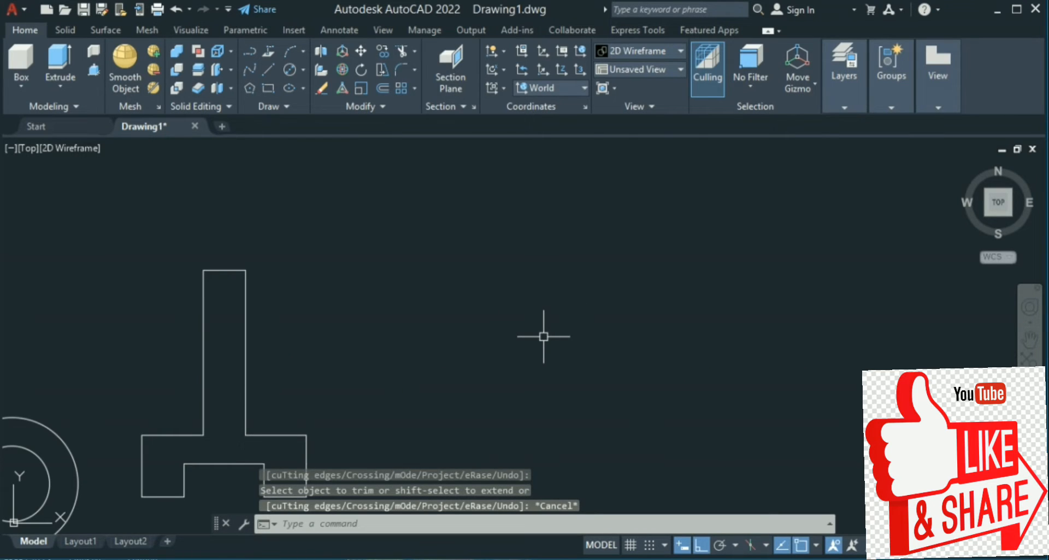
type("c")
key("Return")
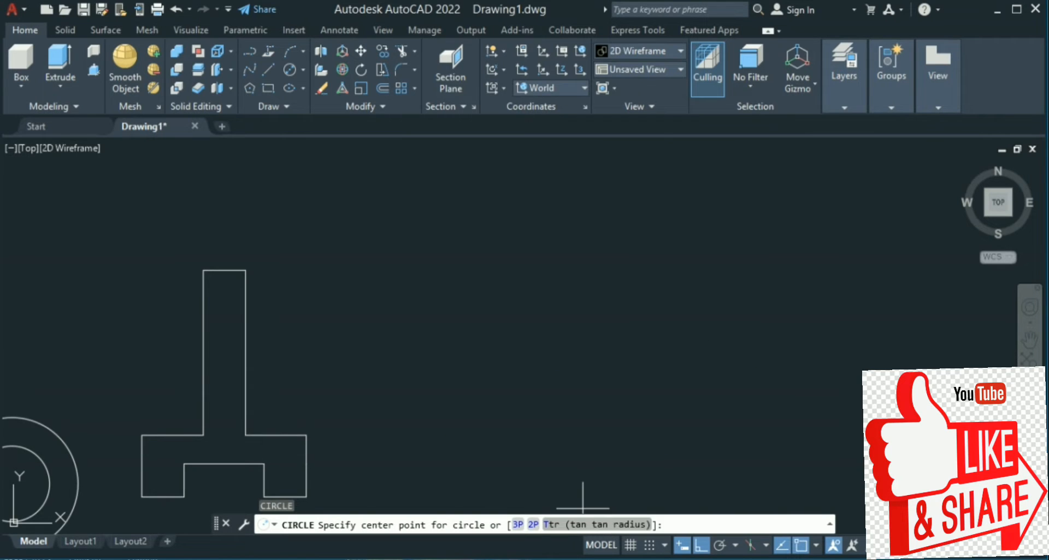
left_click(465, 411)
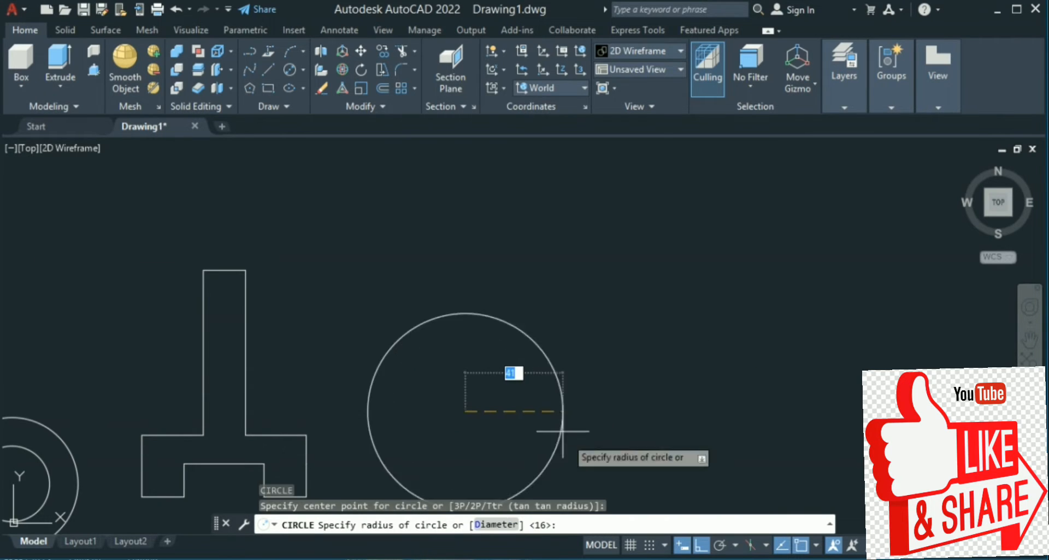
left_click(495, 524)
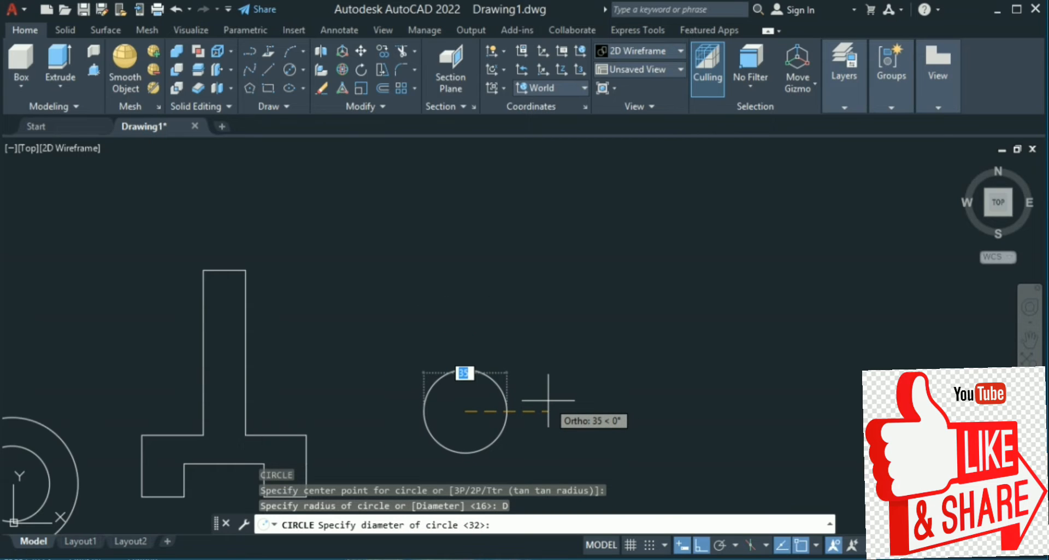
type("25")
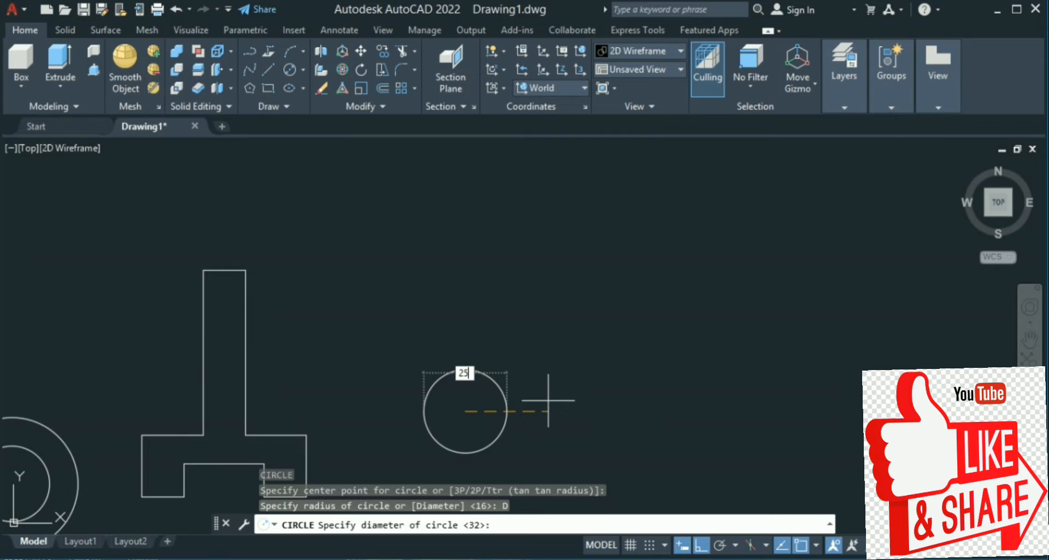
key("Return")
Draw a circle of diameter 50 concentric with the circle of diameter 25
key("Return")
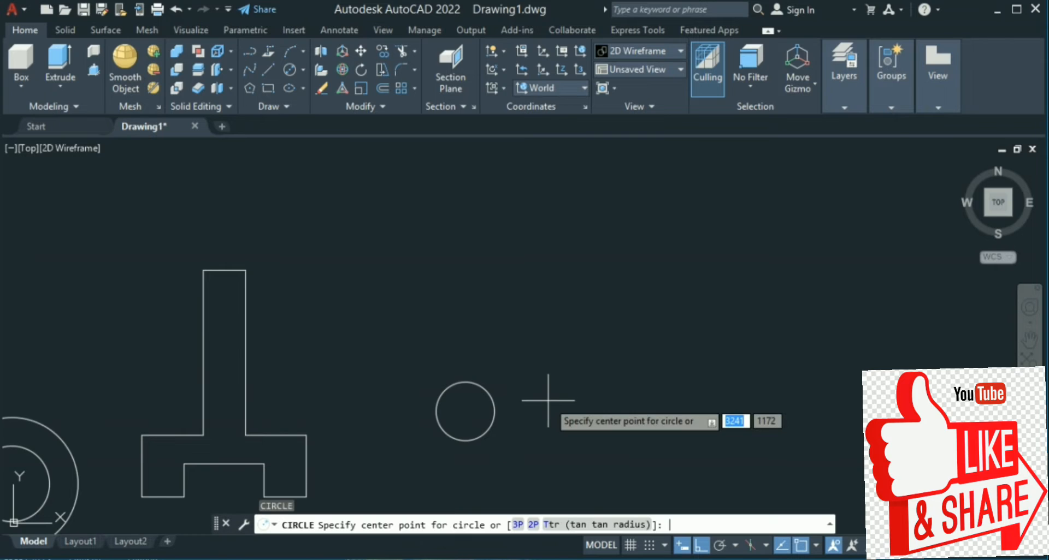
left_click(465, 411)
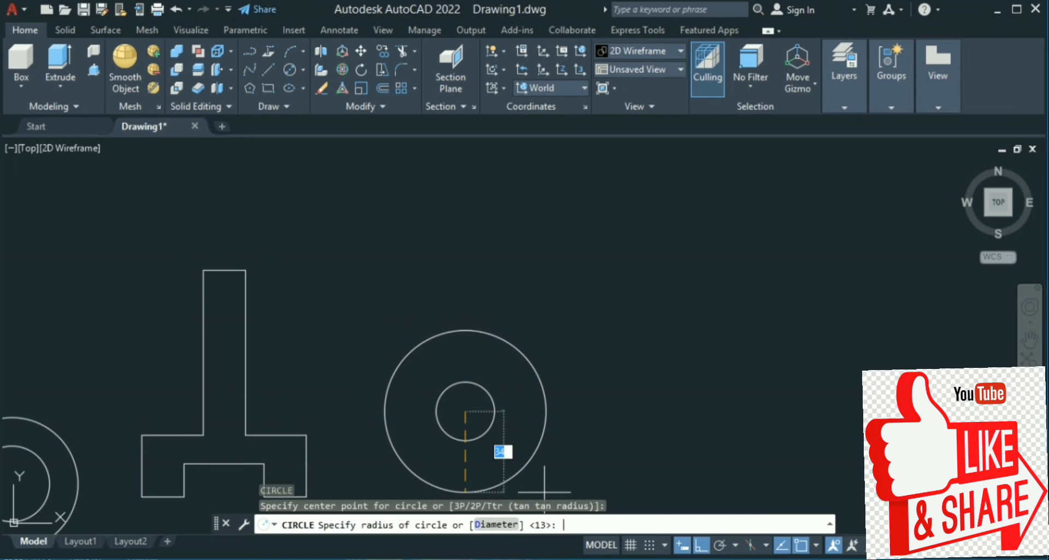
left_click(496, 525)
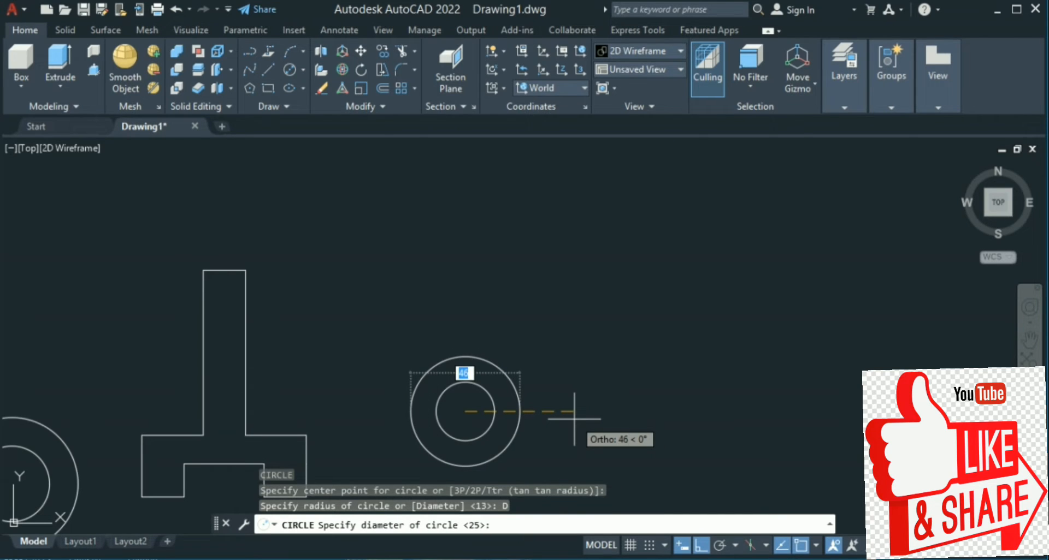
type("5")
key("Return")
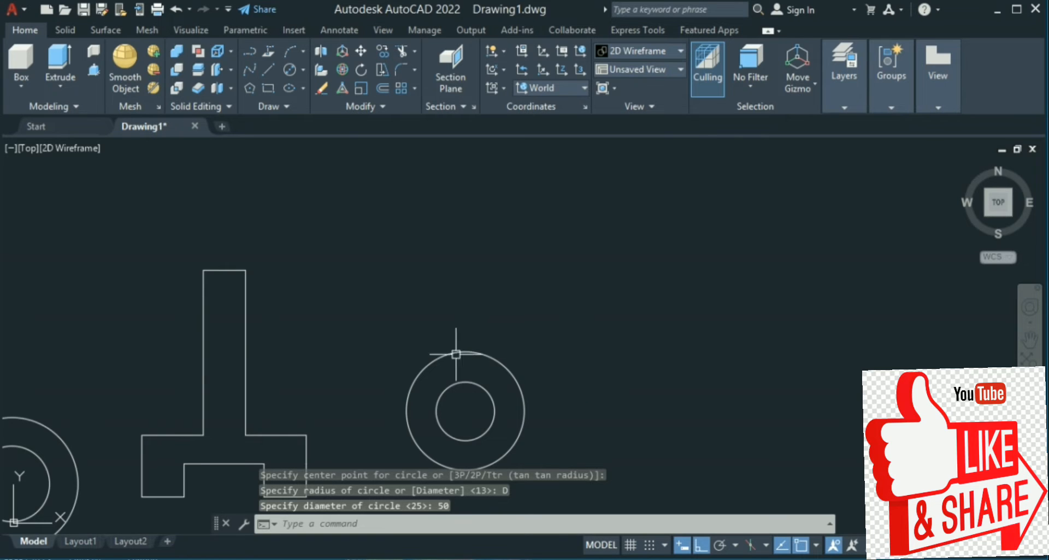
Start a line profile right of the new concentric circles with an 18-unit segment rightward and a 55-unit segment downward
scroll(432, 357, "down", 2)
scroll(550, 390, "up", 2)
scroll(480, 351, "down", 2)
scroll(508, 365, "up", 4)
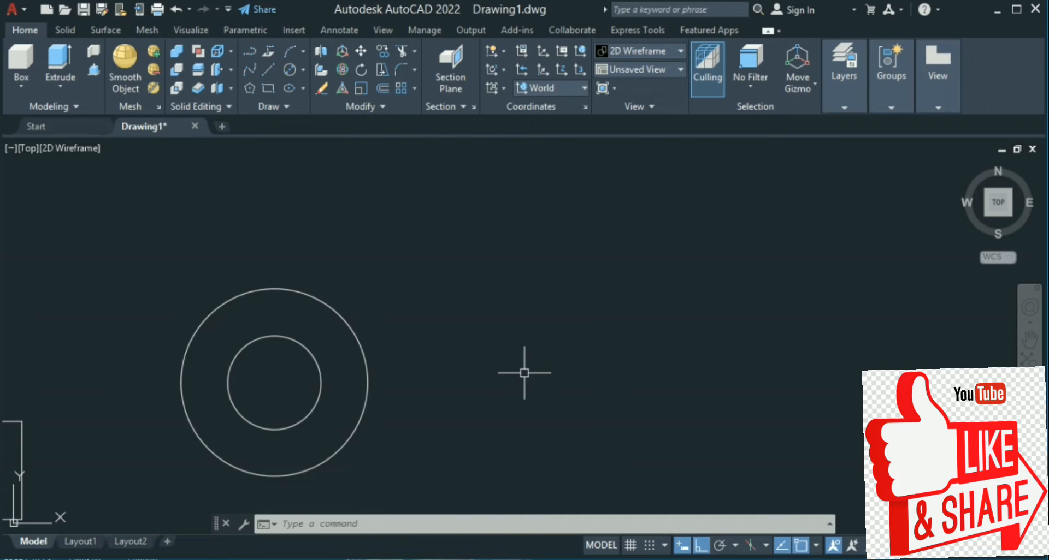
type("l")
key("Return")
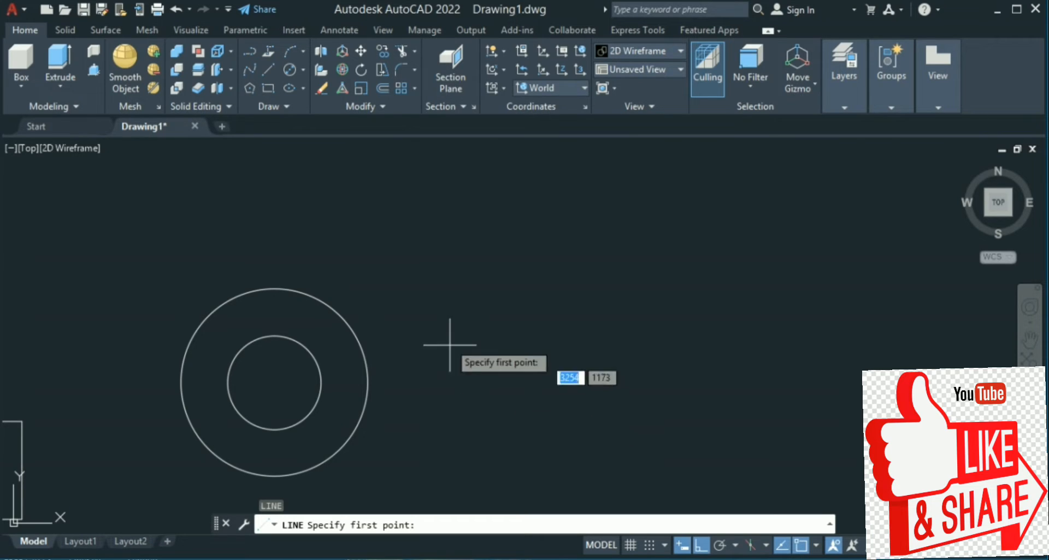
left_click(478, 265)
type("18")
key("Return")
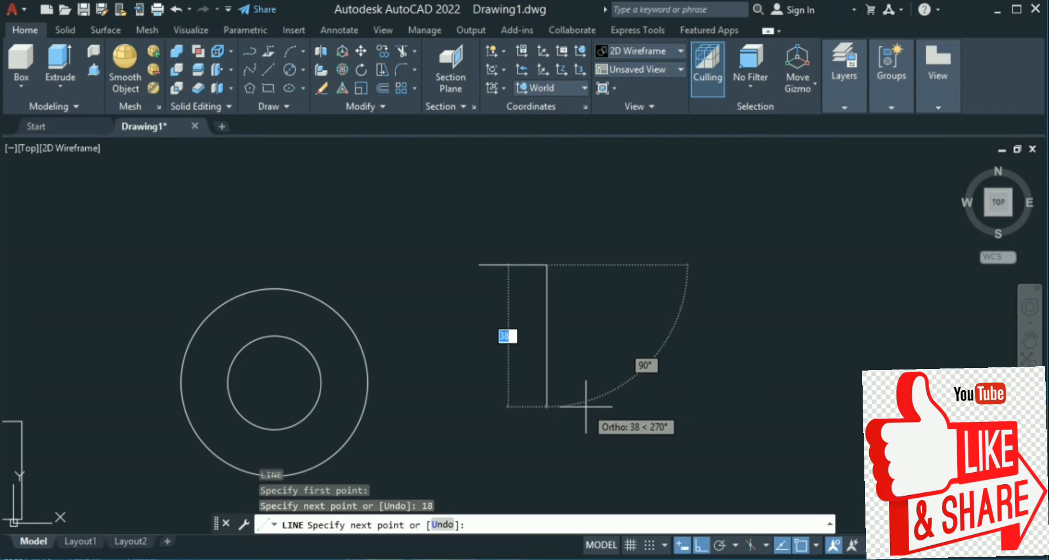
type("5")
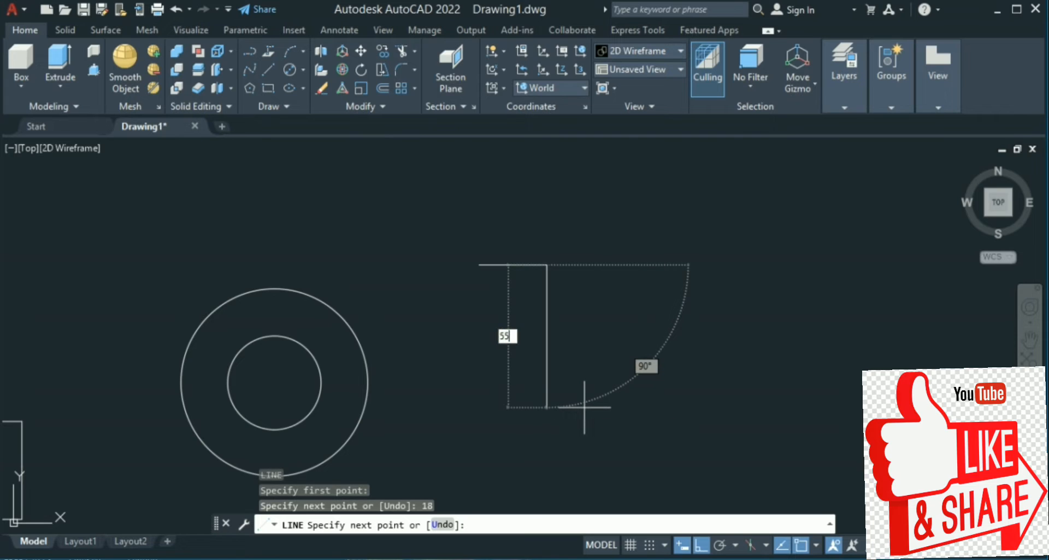
type("5")
key("Return")
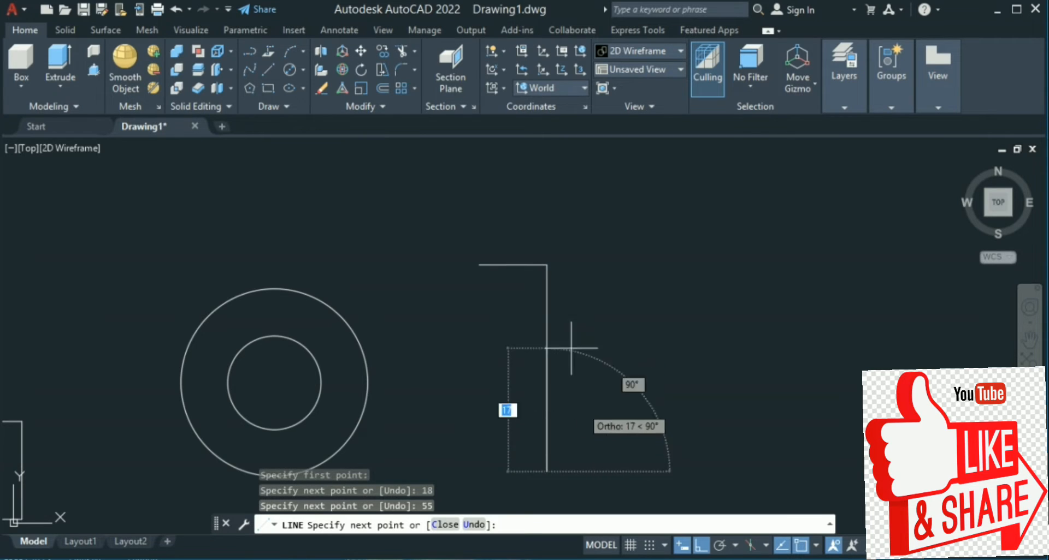
Continue the profile with a 12-unit segment to the right and a 30-unit segment downward
scroll(551, 268, "down", 2)
scroll(542, 436, "up", 2)
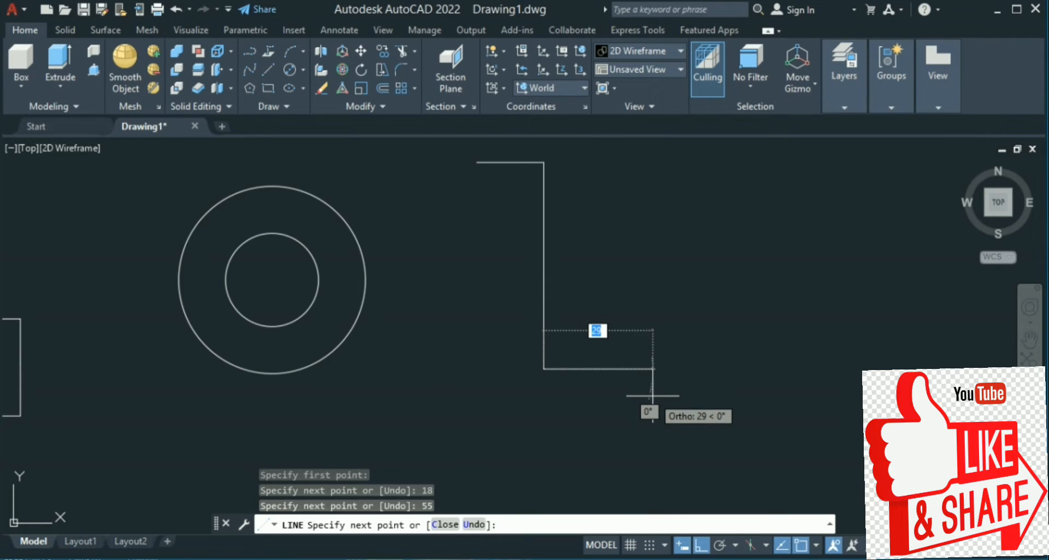
type("1")
key("Return")
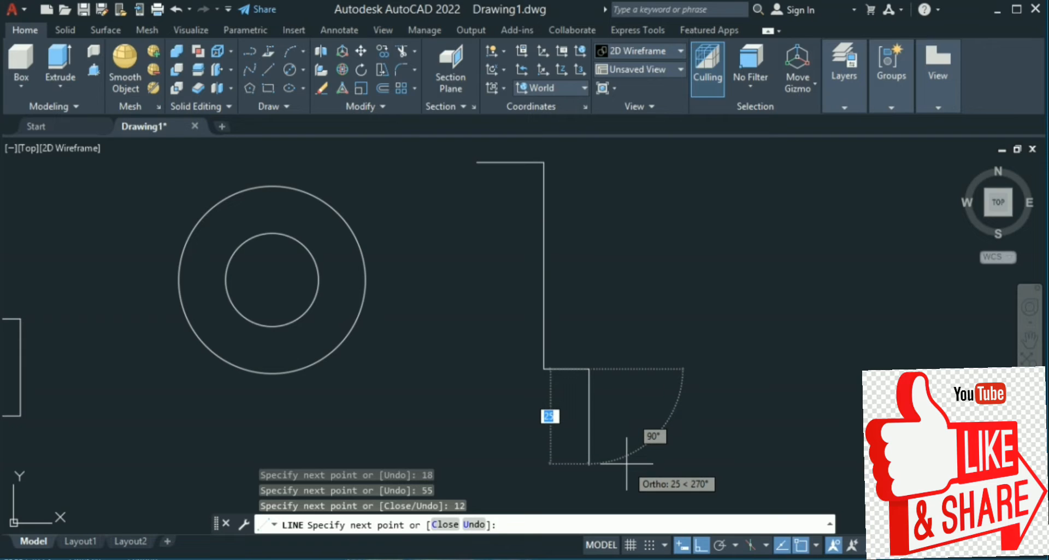
type("30")
key("Return")
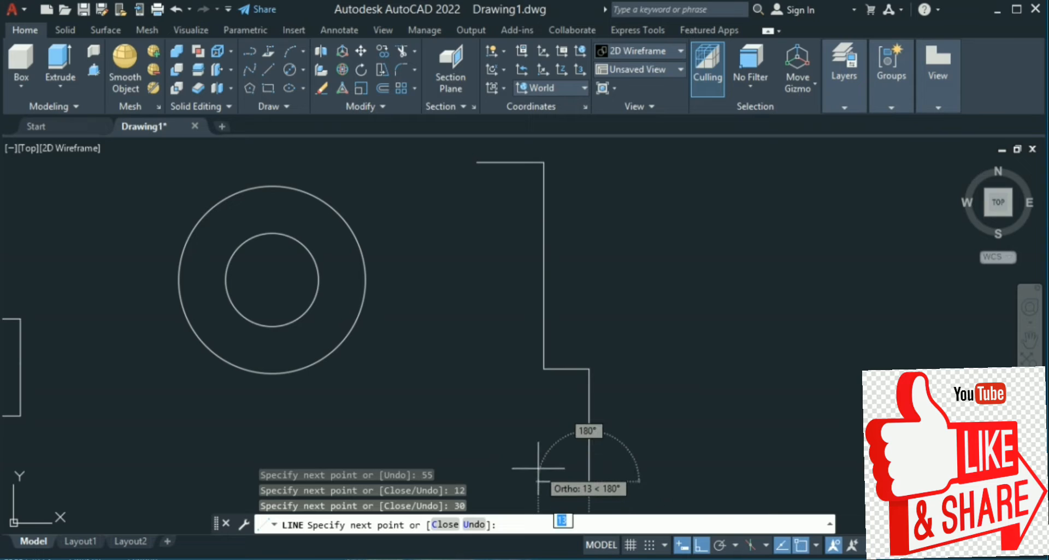
Complete the half profile with segments 12 units left, 15 units up and 18 units left, ending the line there
type("1")
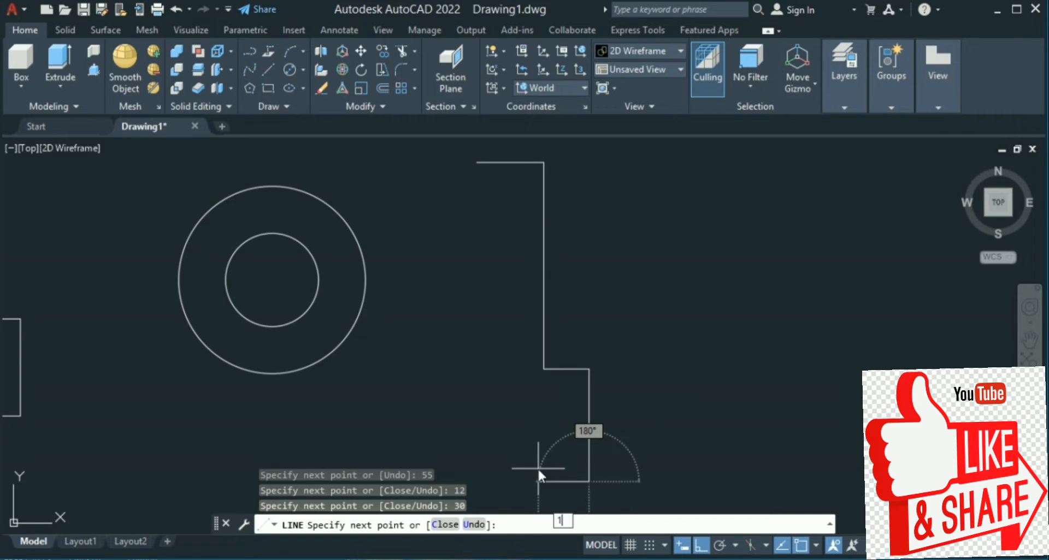
type("80")
key("Return")
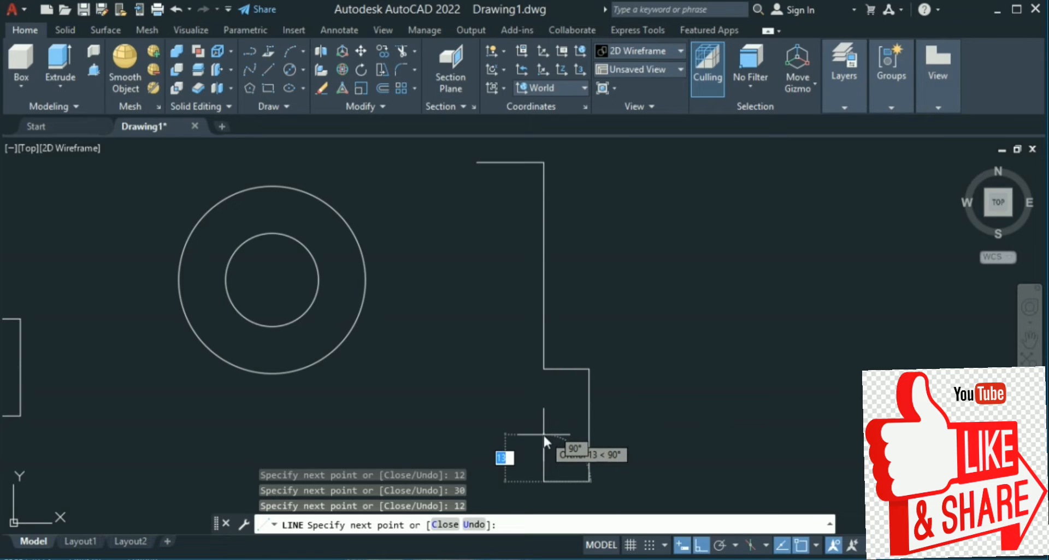
type("15")
key("Return")
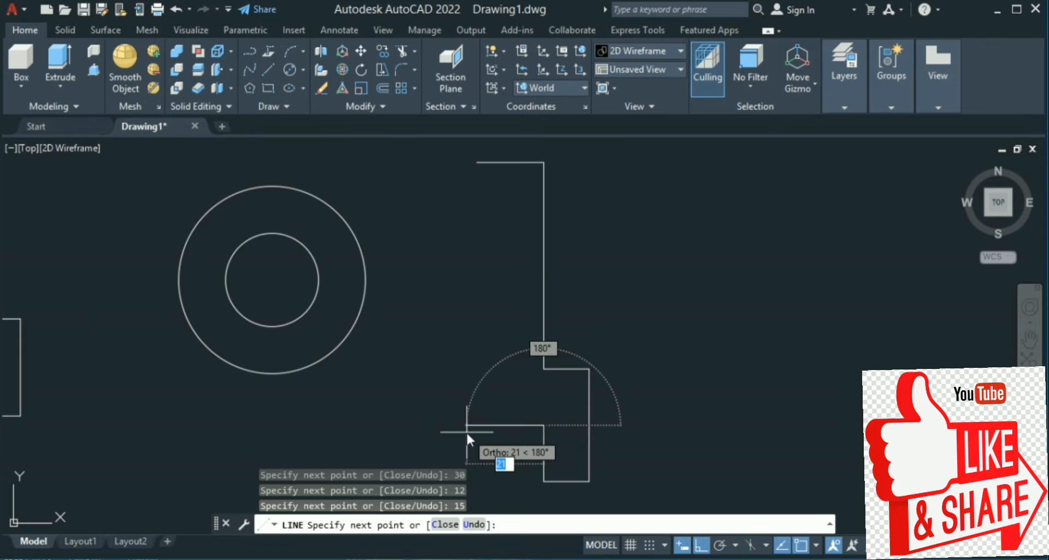
type("18")
key("Return")
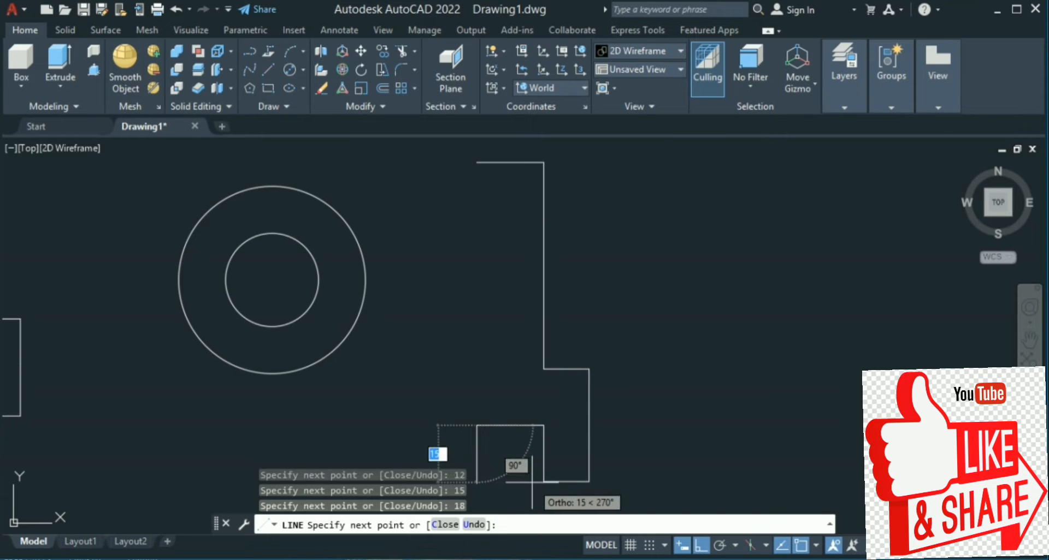
key("Escape")
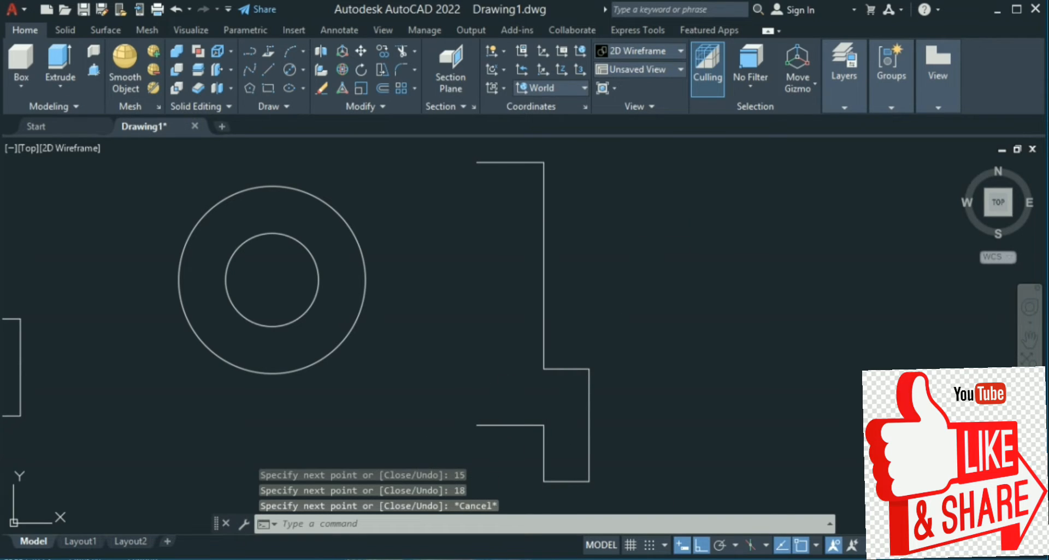
Mirror the profile's five right-side lines about the vertical axis through the midpoint of the lower 18-unit line, keeping the source objects
left_click(657, 226)
left_click(561, 496)
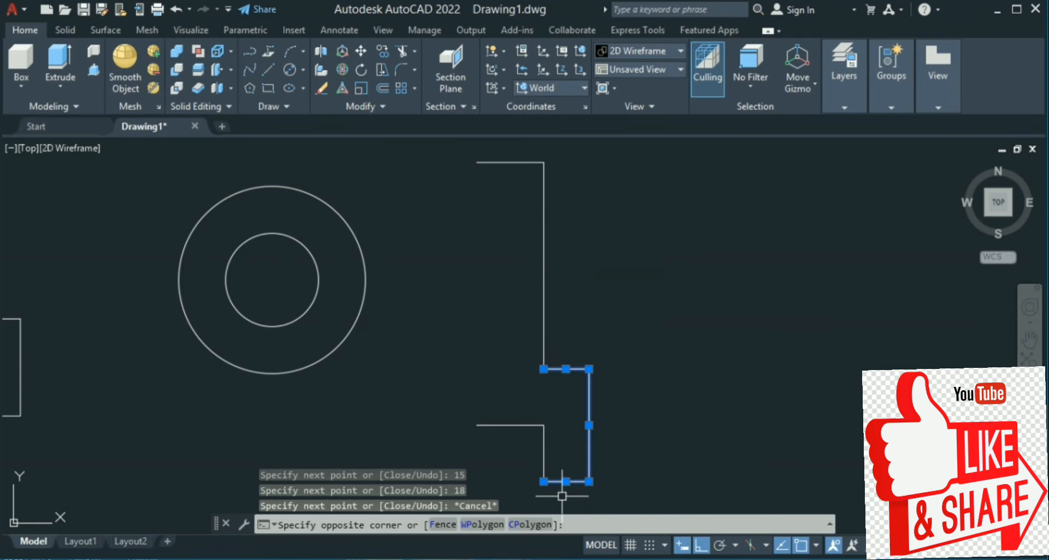
left_click(553, 333)
left_click(535, 321)
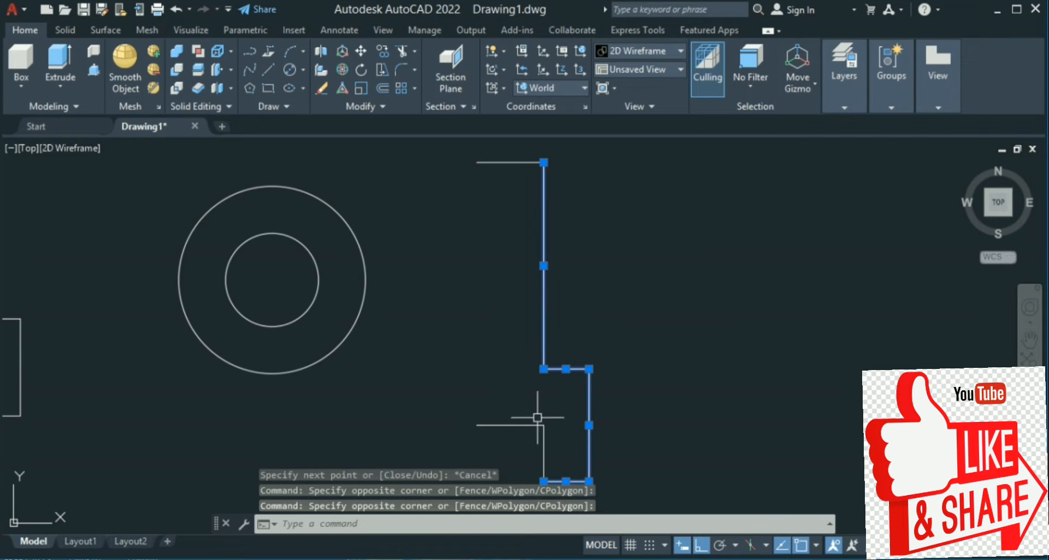
scroll(562, 383, "down", 3)
scroll(574, 390, "up", 3)
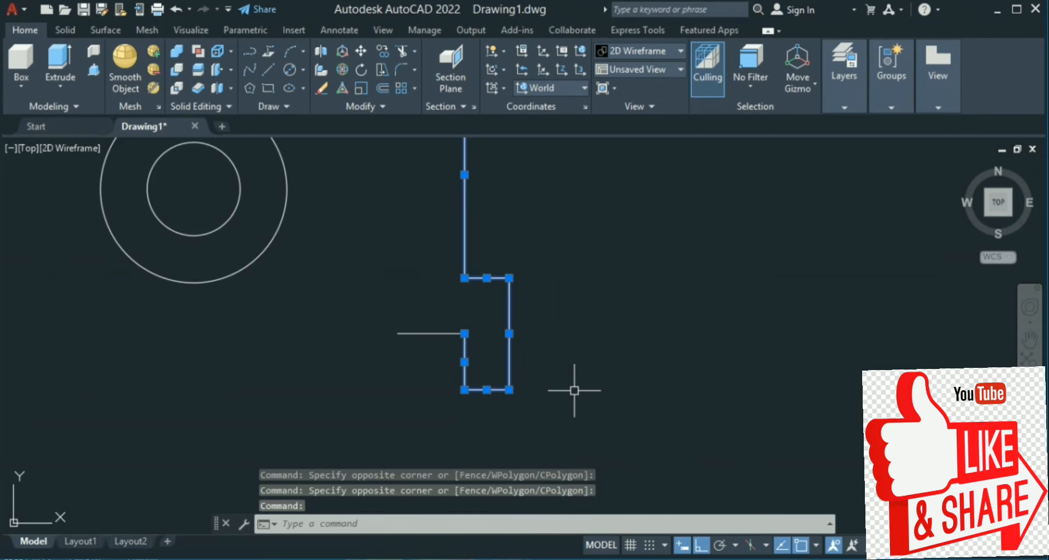
type("mi")
key("Return")
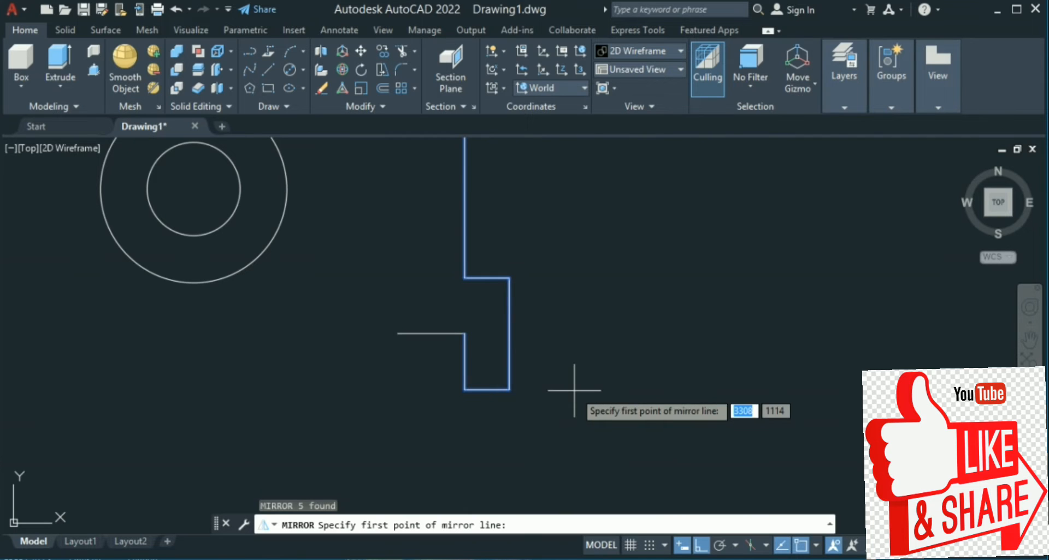
left_click(431, 334)
left_click(425, 416)
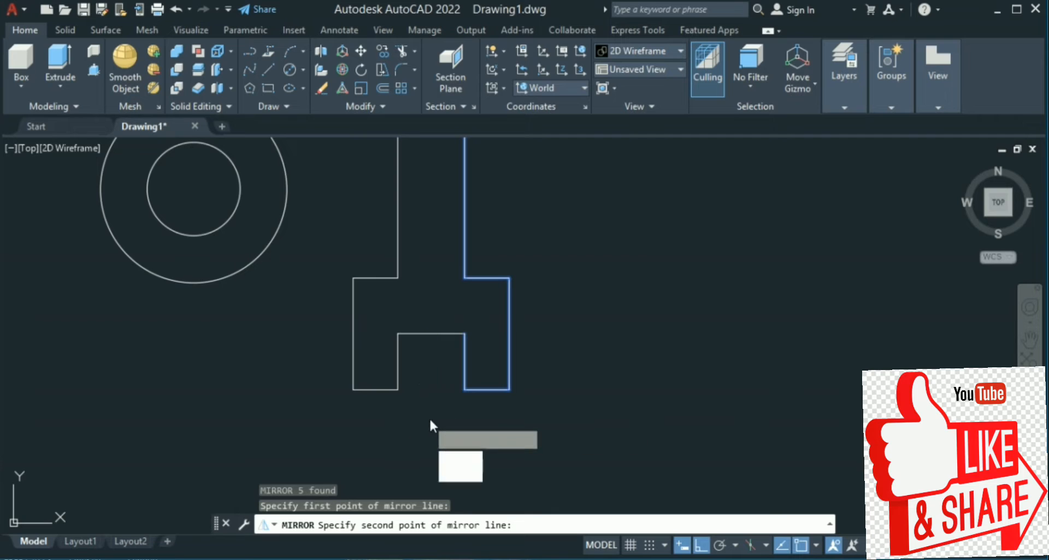
left_click(473, 478)
Draw a circle of diameter 36 to the right of the mirrored profile
scroll(498, 330, "down", 3)
scroll(492, 319, "up", 5)
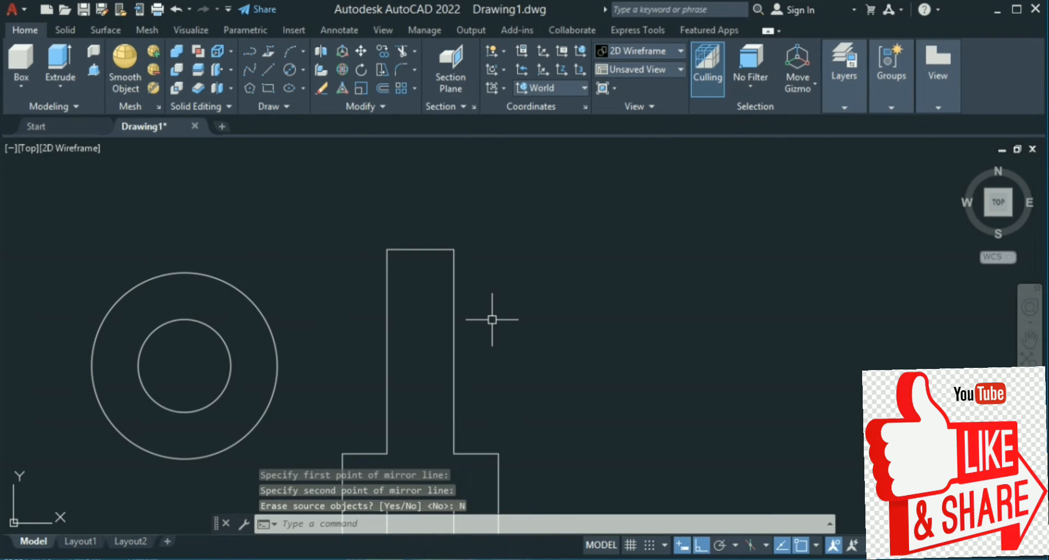
scroll(408, 285, "down", 4)
scroll(507, 344, "up", 4)
type("c")
key("Return")
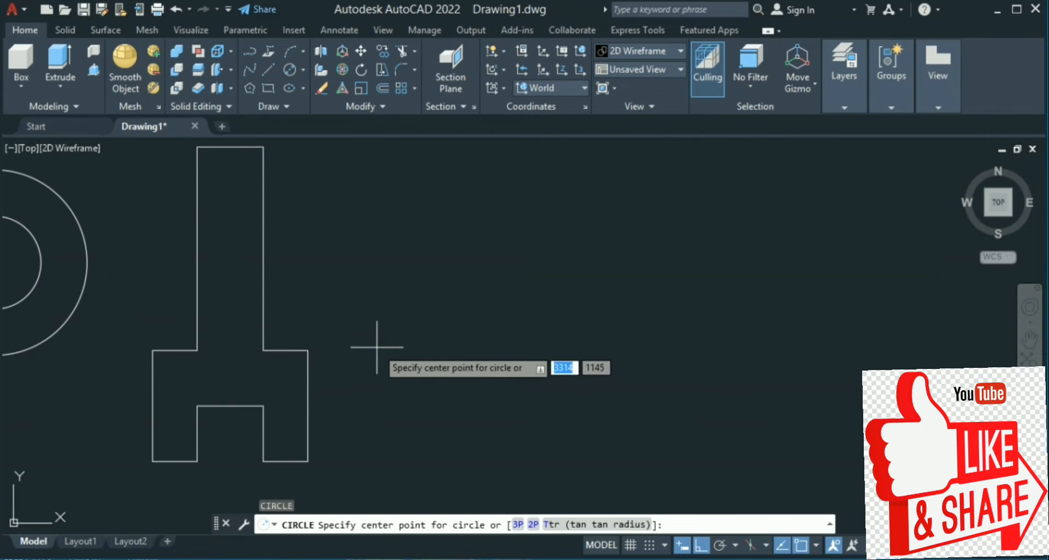
left_click(420, 325)
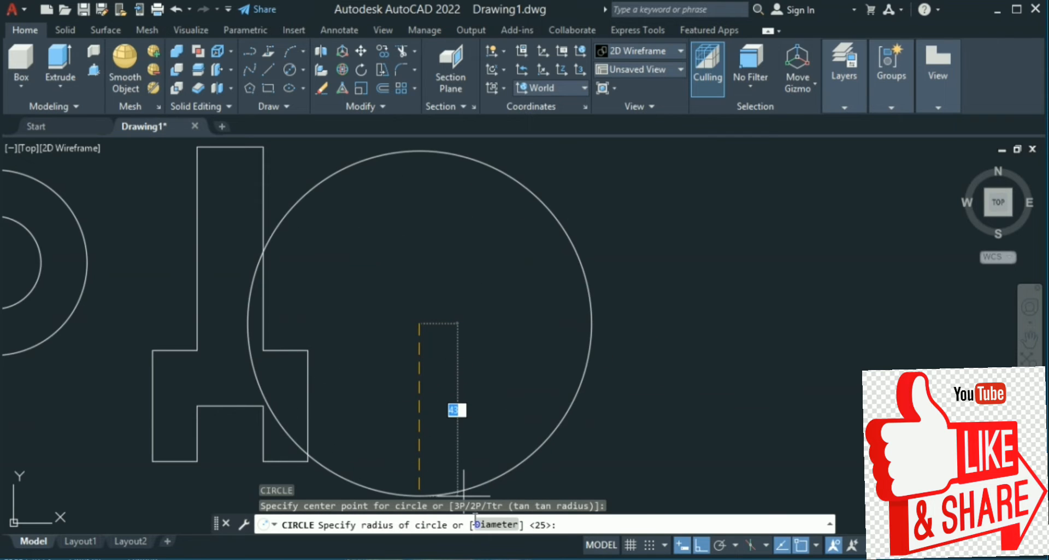
type("D")
key("Return")
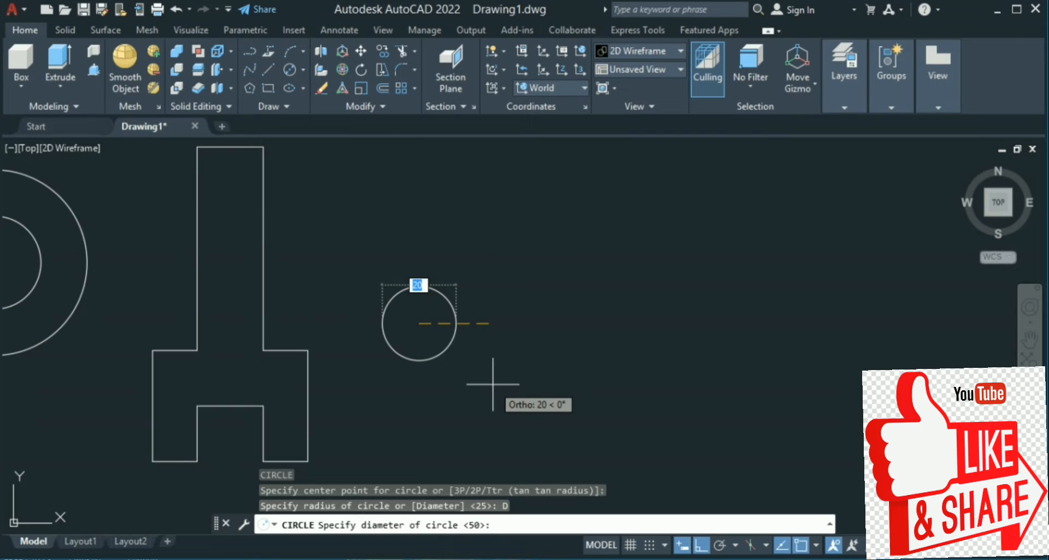
type("36")
key("Return")
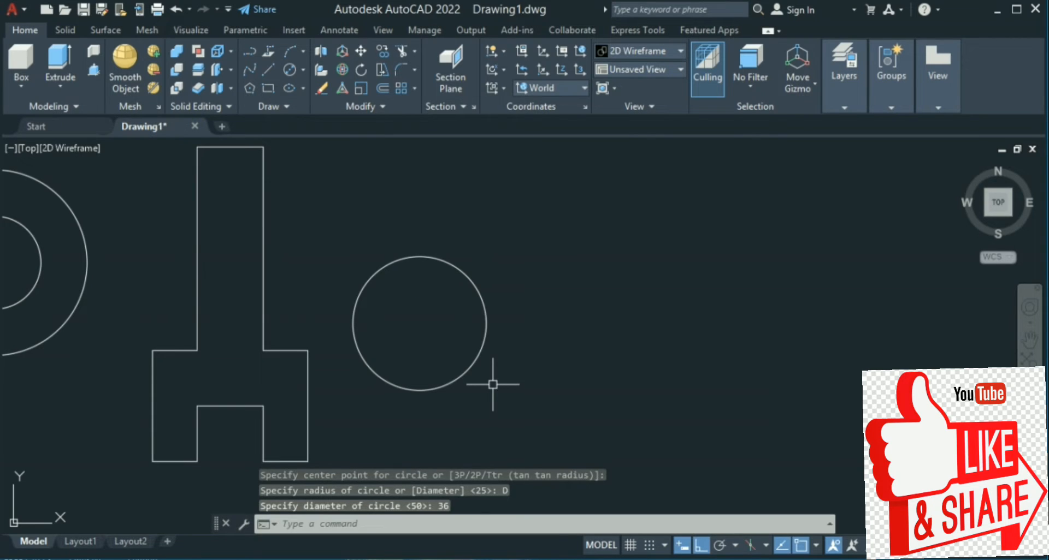
Draw a circle of diameter 15 concentric with the 36-diameter circle
key("Return")
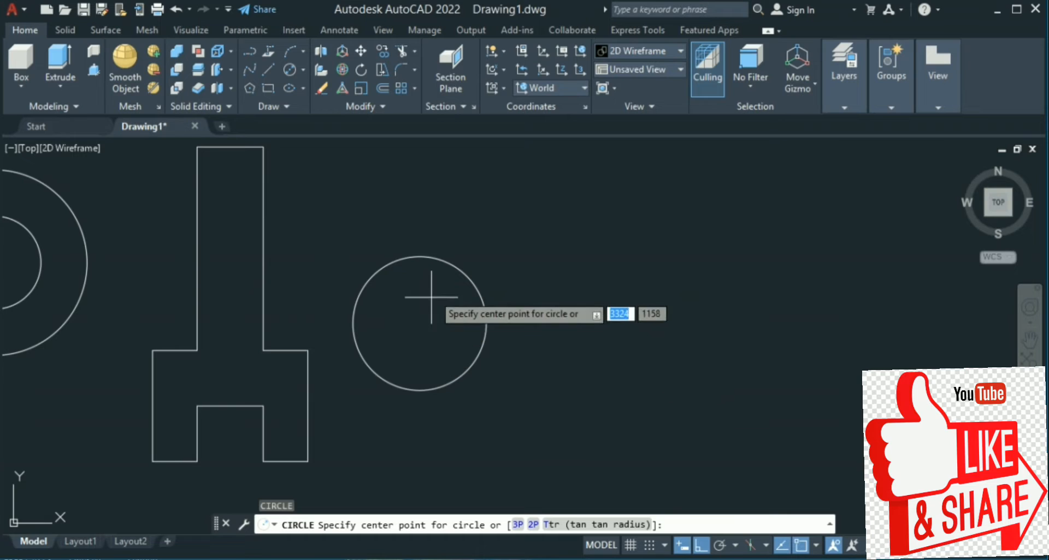
left_click(419, 323)
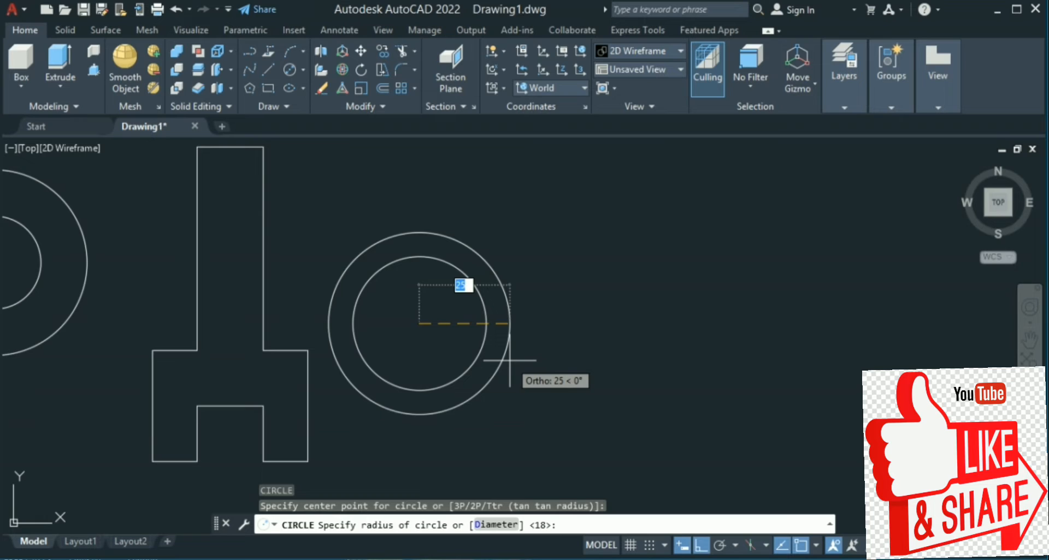
type("1")
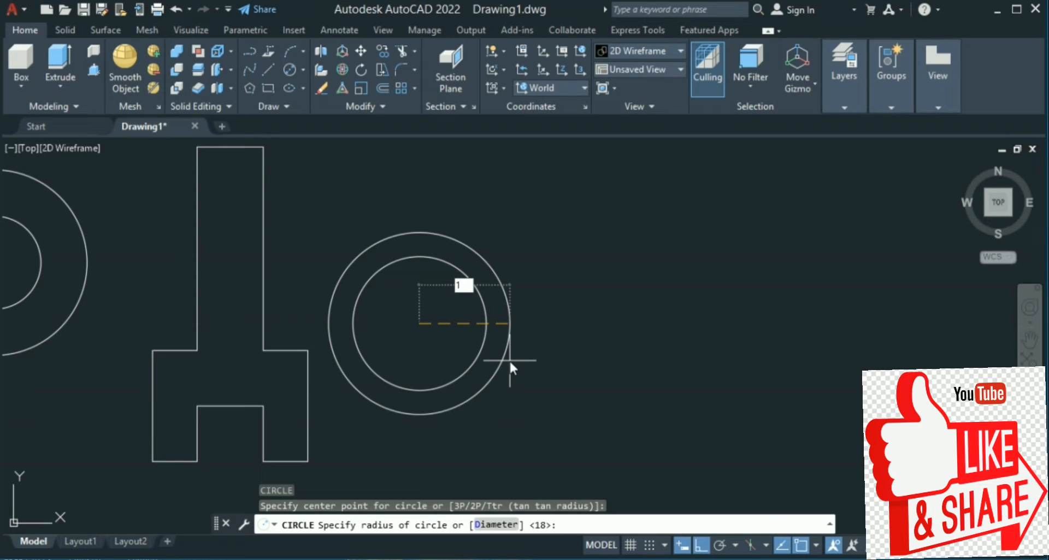
key("BackSpace")
type("D")
key("Return")
type("15")
key("Return")
scroll(633, 409, "down", 2)
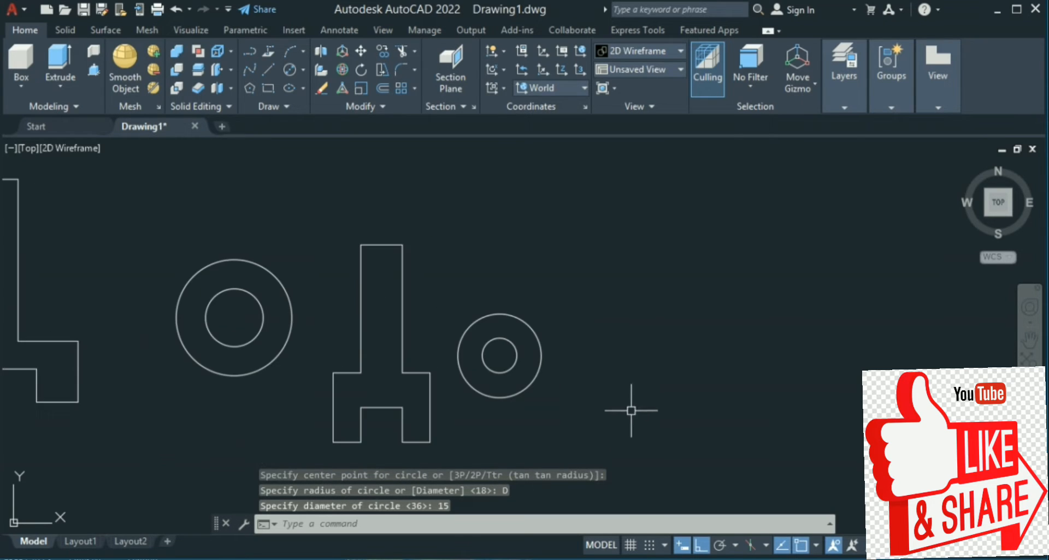
Review the concentric circles and stepped profiles across the whole drawing
scroll(595, 367, "down", 1)
scroll(822, 352, "down", 1)
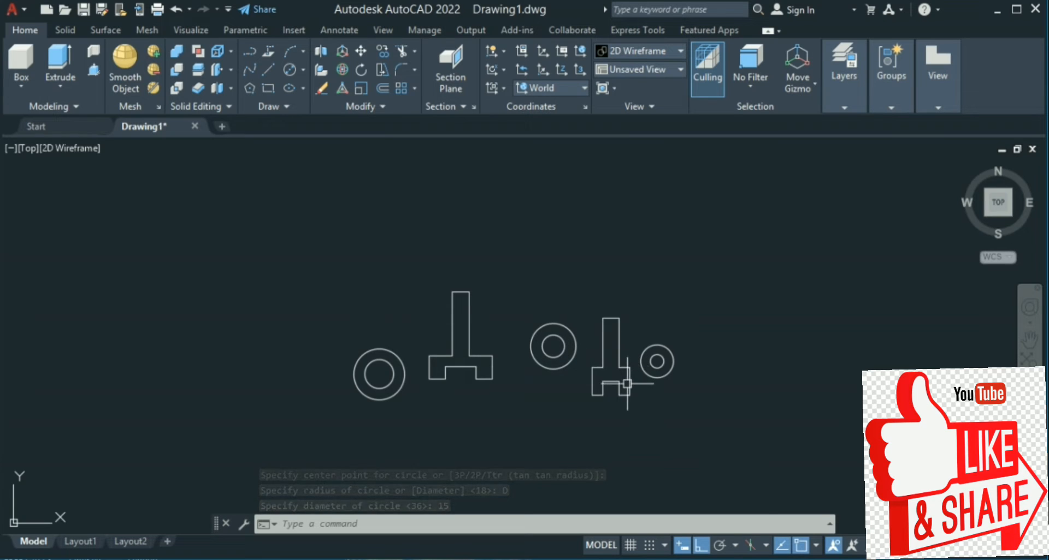
scroll(627, 383, "up", 2)
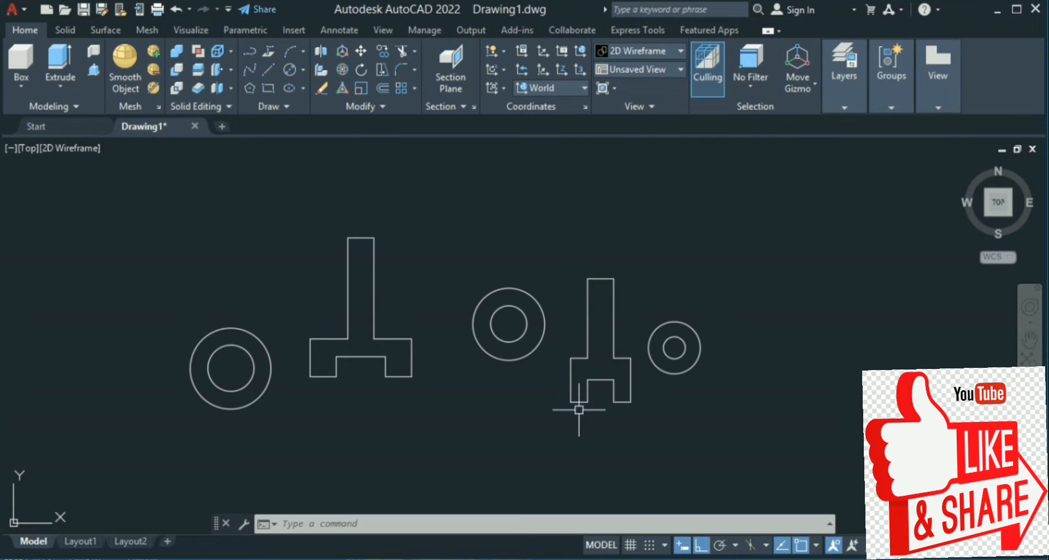
scroll(617, 369, "up", 3)
scroll(732, 398, "down", 3)
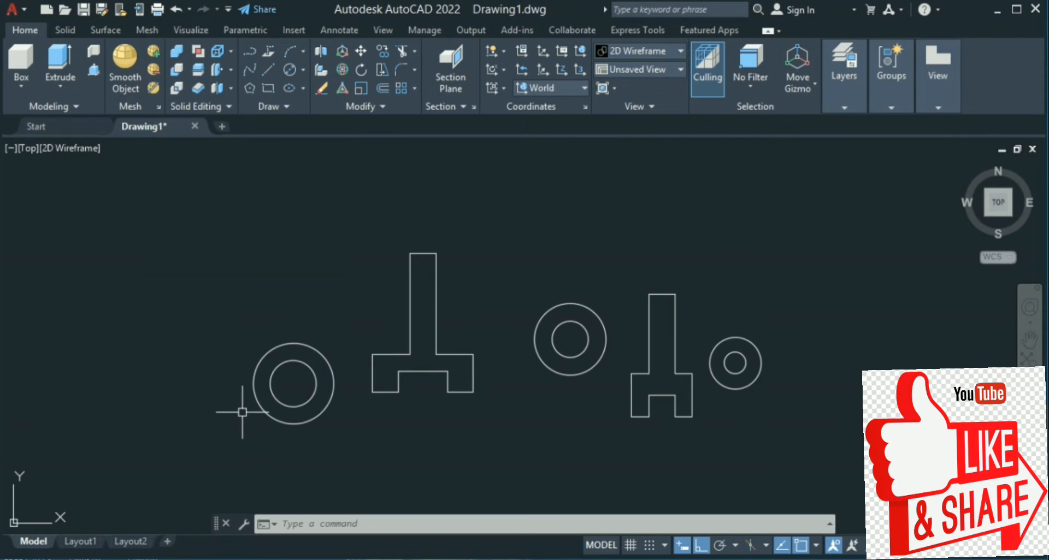
scroll(243, 397, "up", 3)
scroll(372, 393, "down", 3)
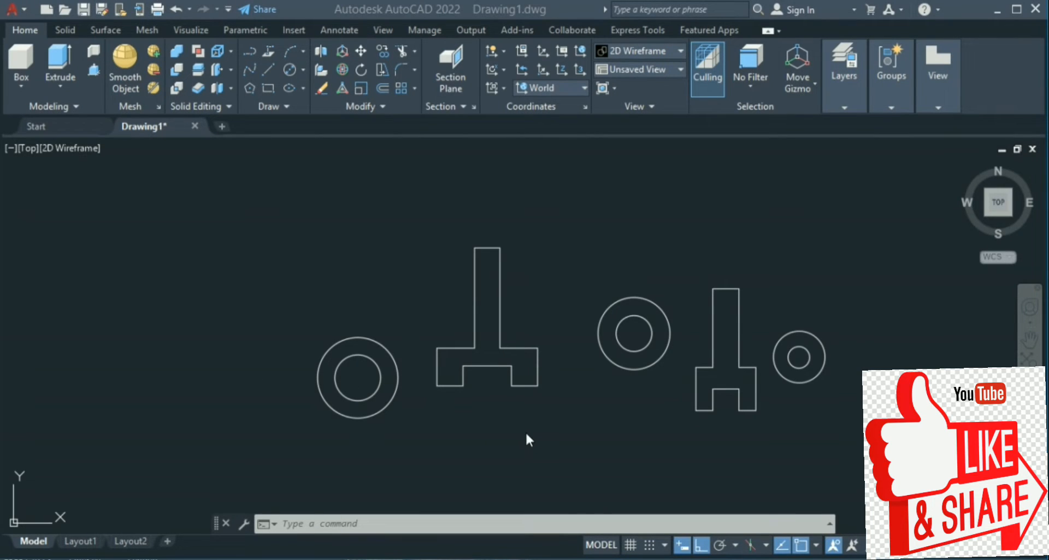
left_click(520, 428)
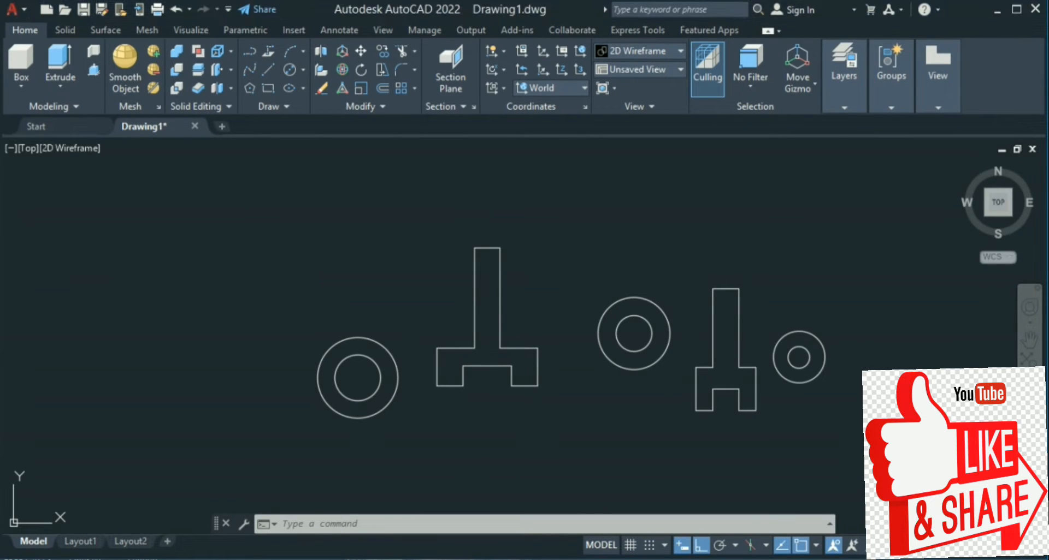
key("Escape")
Add a diameter dimension to the outer circle of the leftmost concentric pair, placed outside its upper-left edge
scroll(328, 391, "up", 4)
scroll(339, 386, "down", 2)
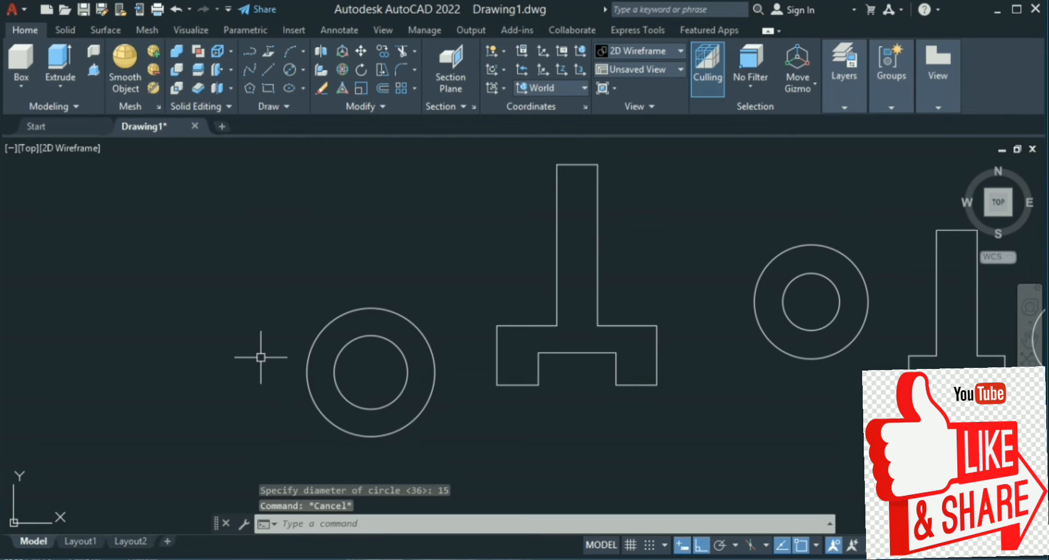
type("di")
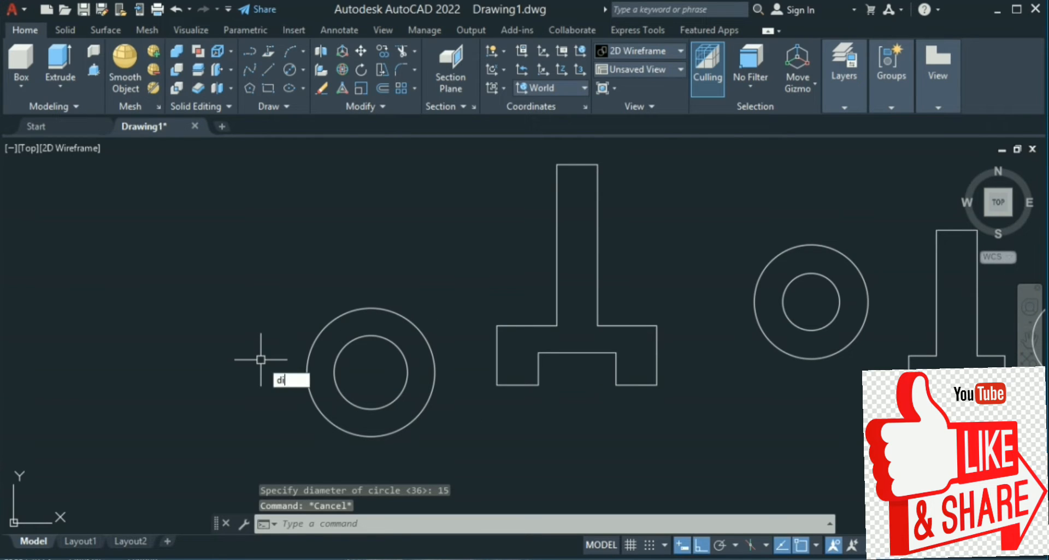
type("m")
key("Return")
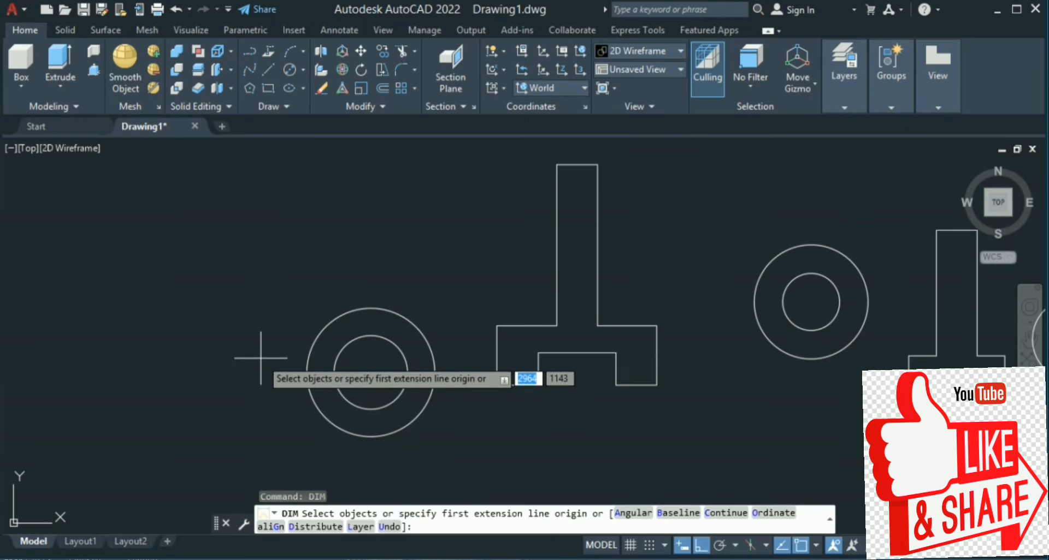
left_click(307, 376)
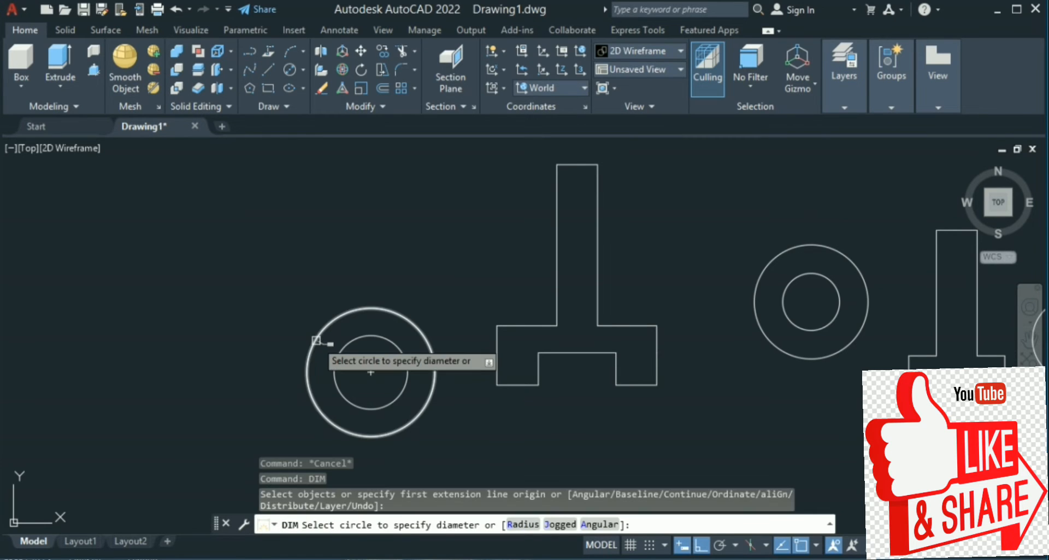
left_click(278, 316)
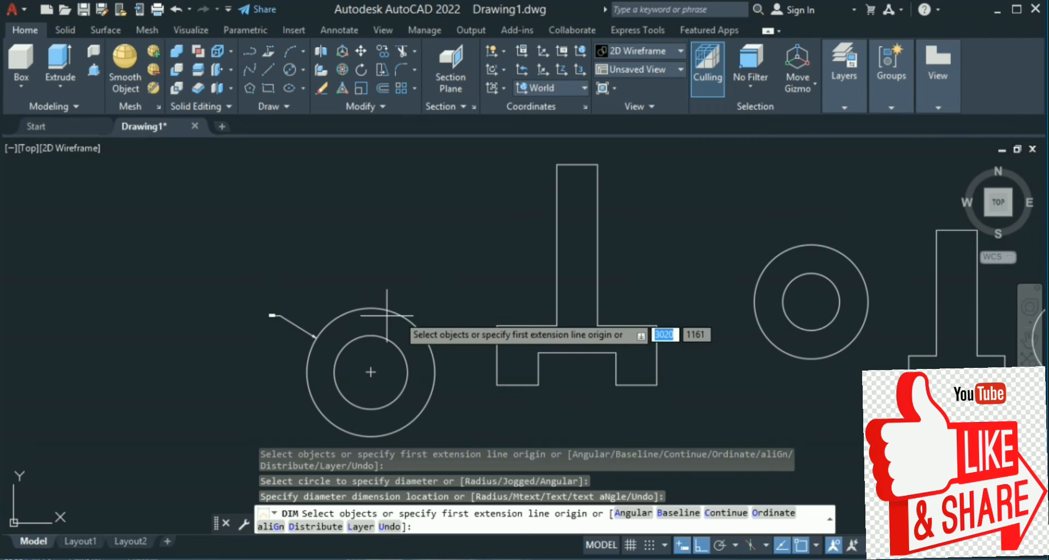
Add a diameter dimension to the inner circle of the leftmost pair, placed outside the outer circle at the upper right
left_click(381, 336)
left_click(380, 336)
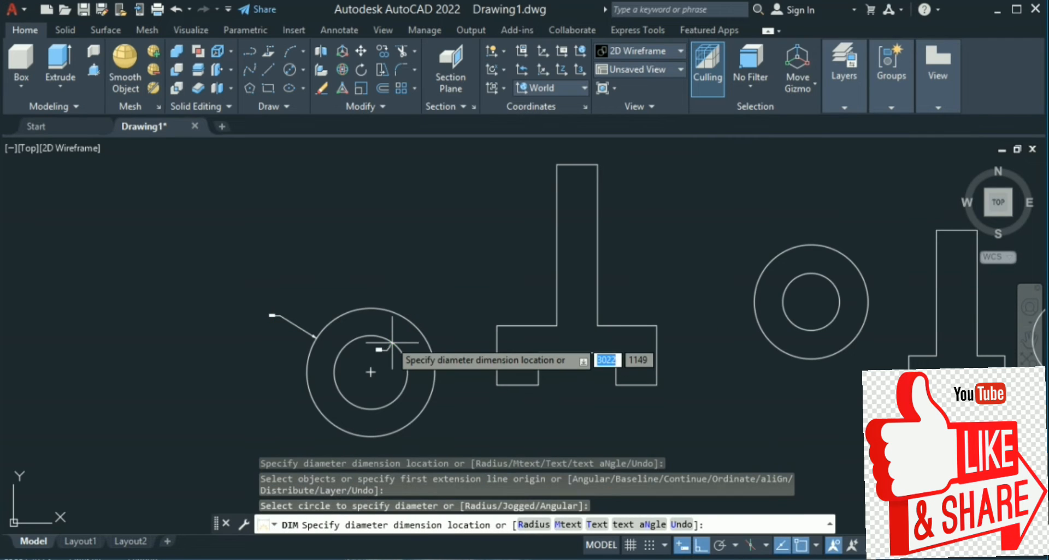
left_click(419, 311)
key("Escape")
Examine the text and arrow size of the diameter dimensions on the leftmost circles
scroll(417, 318, "up", 8)
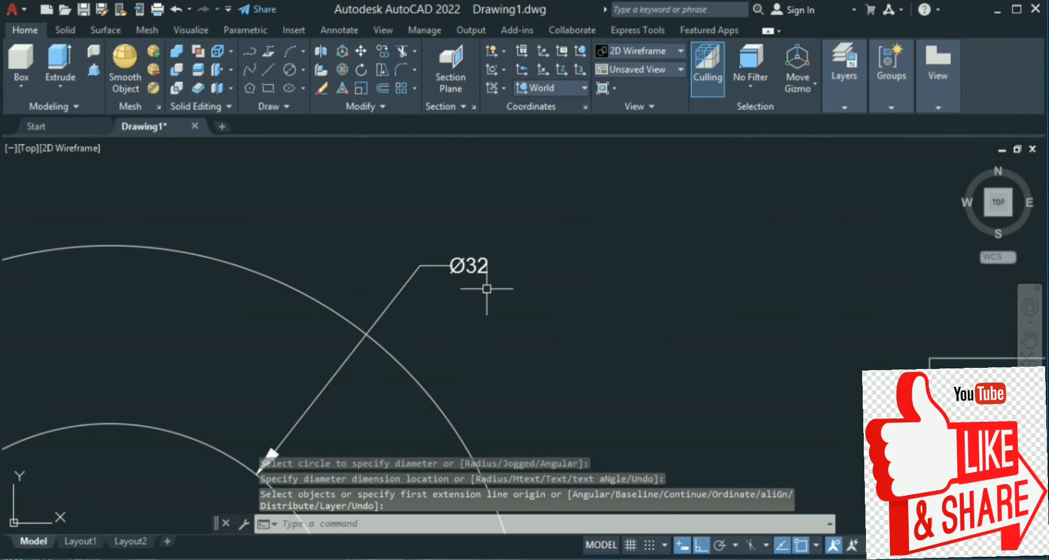
scroll(487, 289, "down", 4)
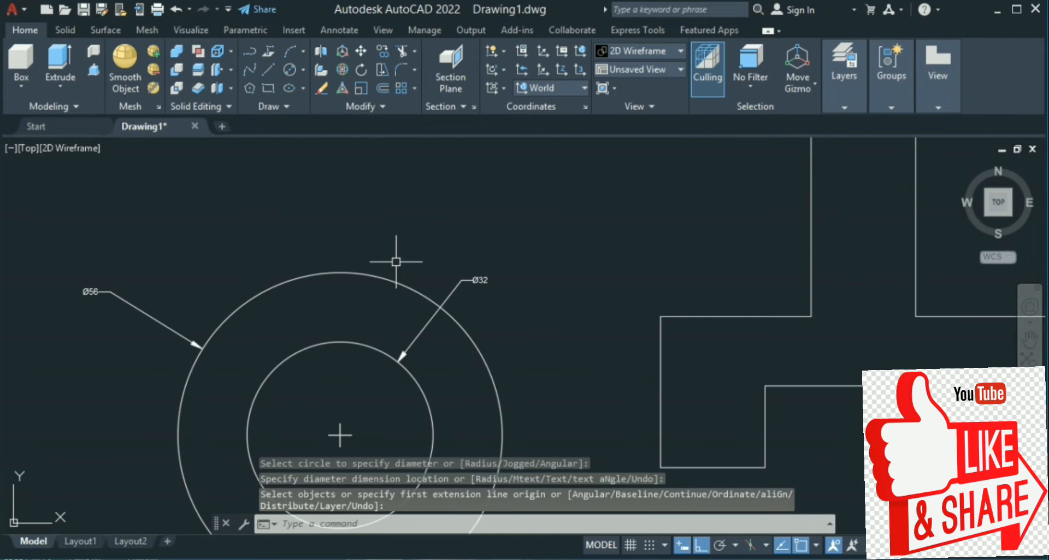
scroll(504, 352, "up", 2)
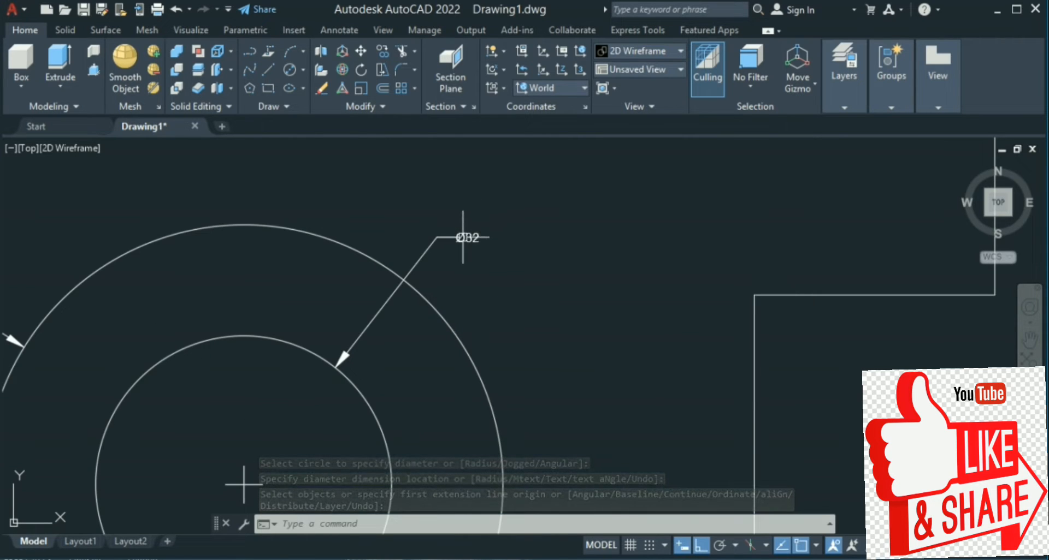
scroll(407, 242, "down", 6)
scroll(426, 237, "up", 6)
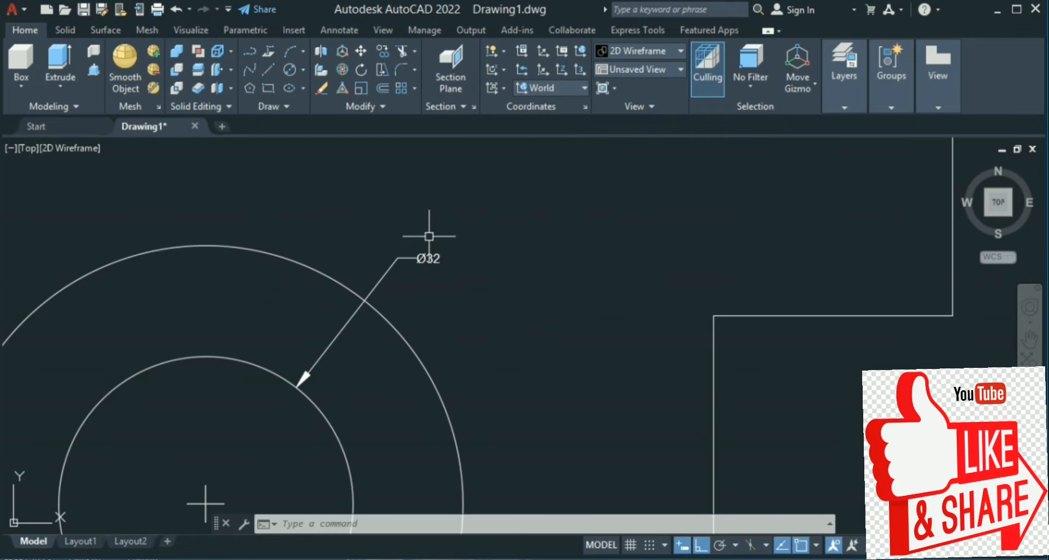
right_click(413, 259)
key("Escape")
left_click(420, 257)
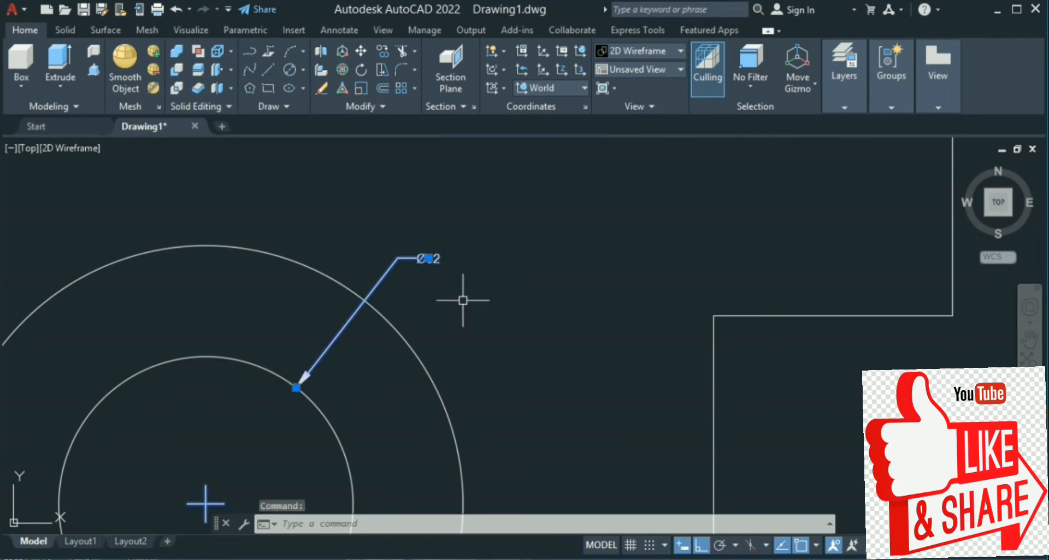
Modify the Standard dimension style with arrow size 4, center mark size 4 and dimension break size 4
type("d")
key("Return")
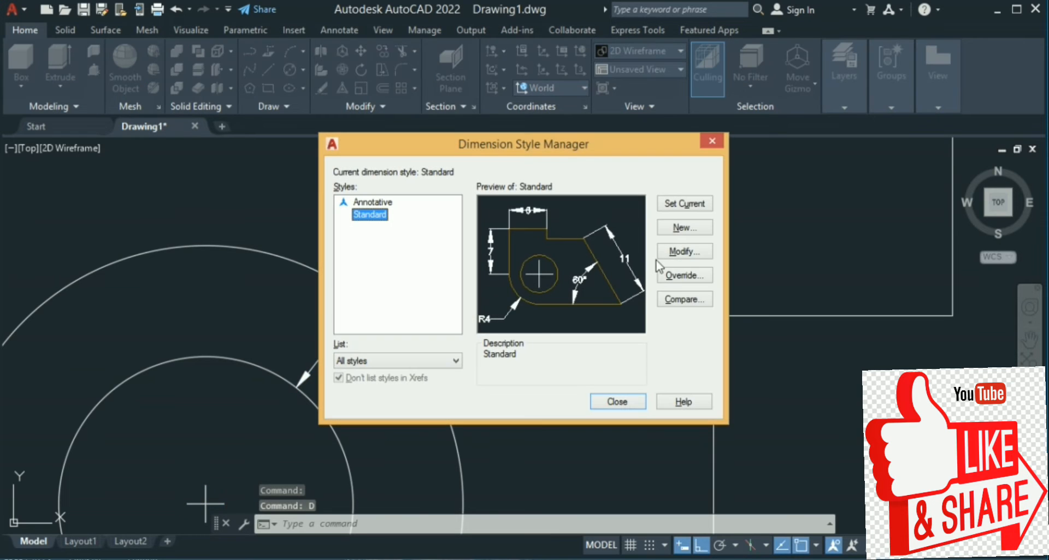
left_click(682, 251)
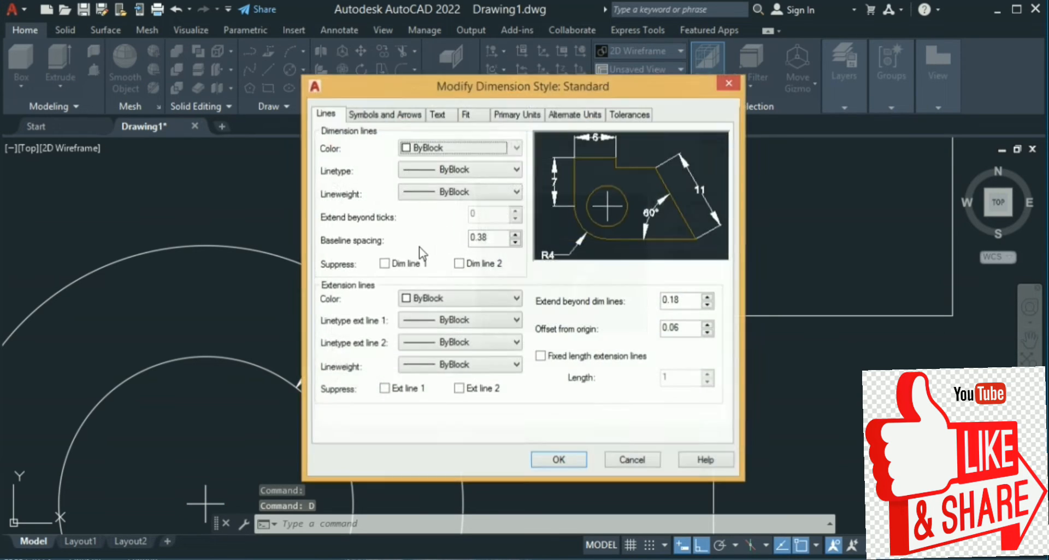
left_click(384, 116)
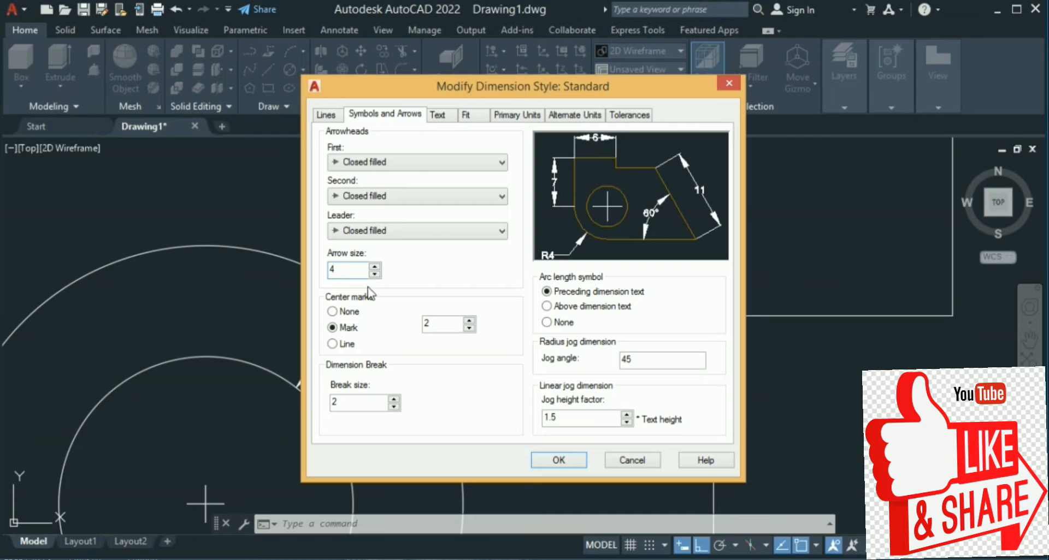
left_click(451, 323)
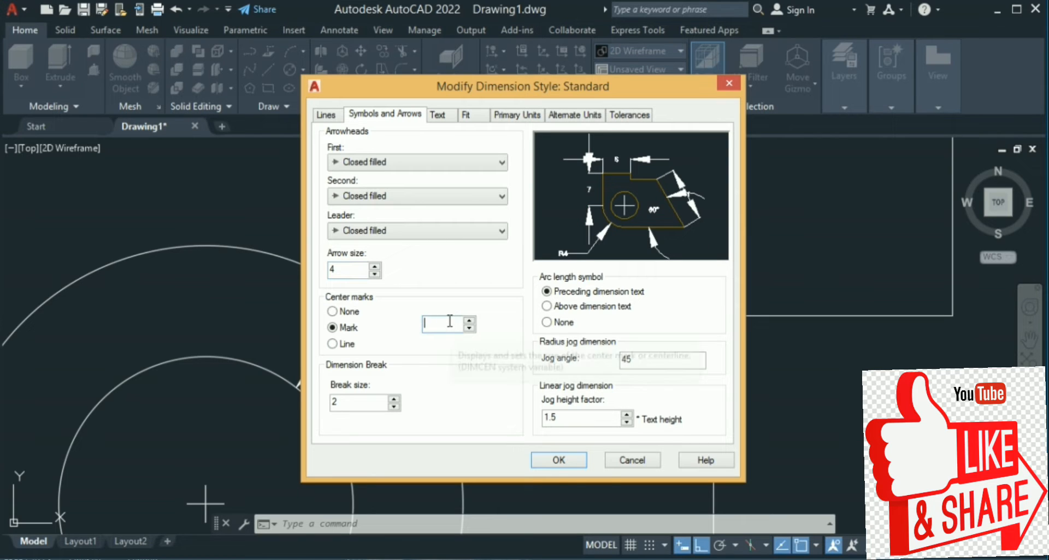
type("4")
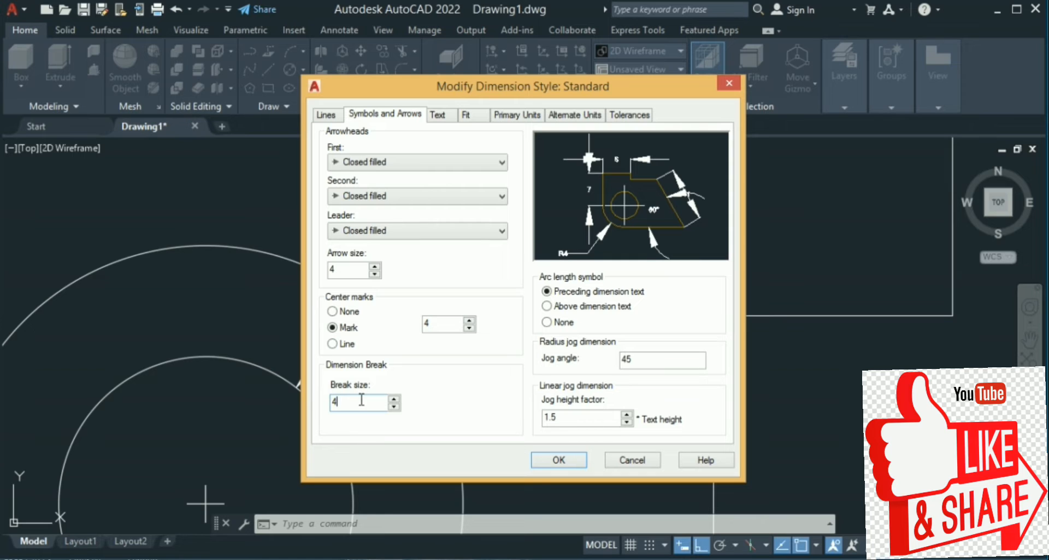
Set the Standard dimension style's text height to 2, review its fit and primary unit settings, and apply the changes
left_click(440, 118)
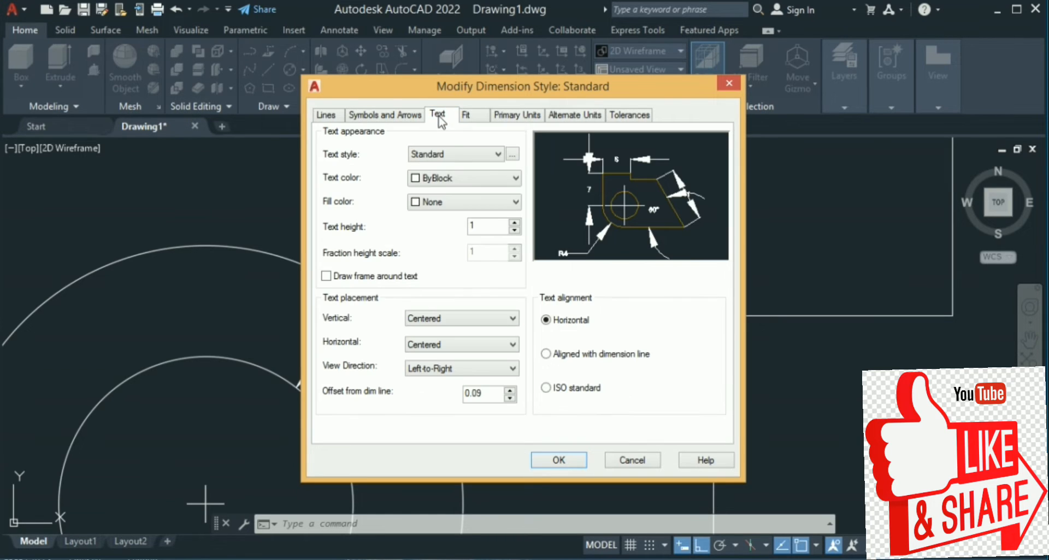
left_click(485, 226)
key("BackSpace")
type("2")
left_click(470, 115)
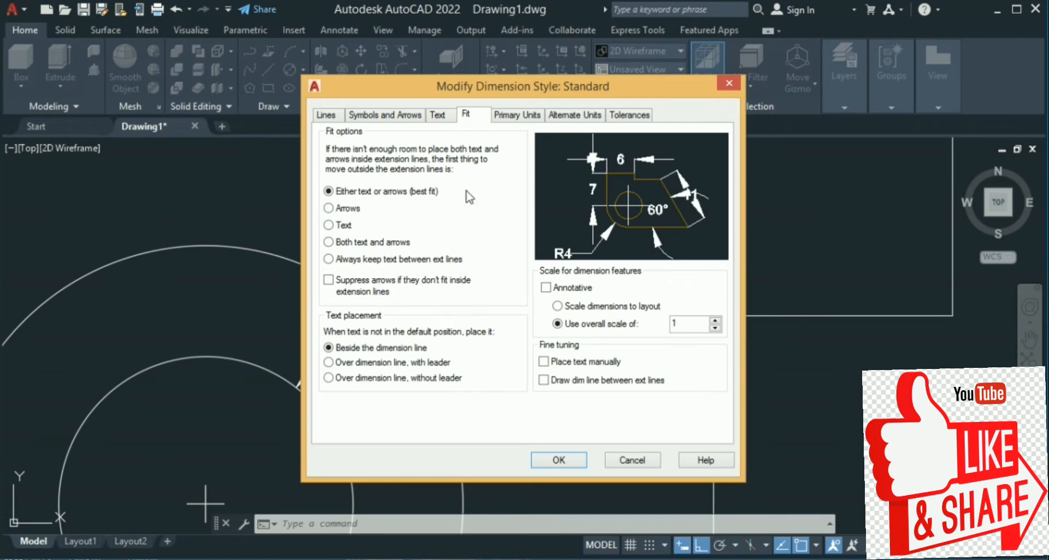
left_click(529, 117)
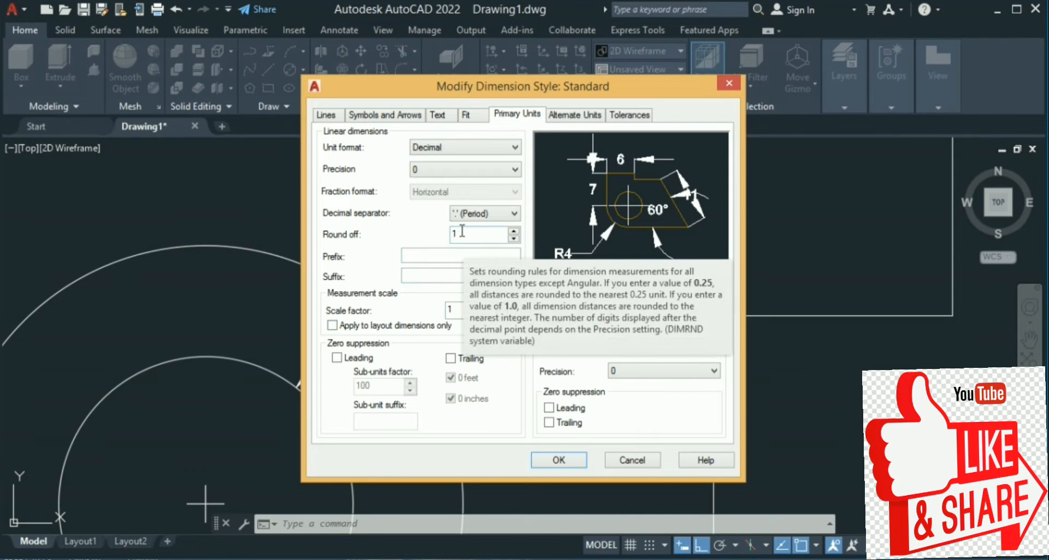
left_click(558, 460)
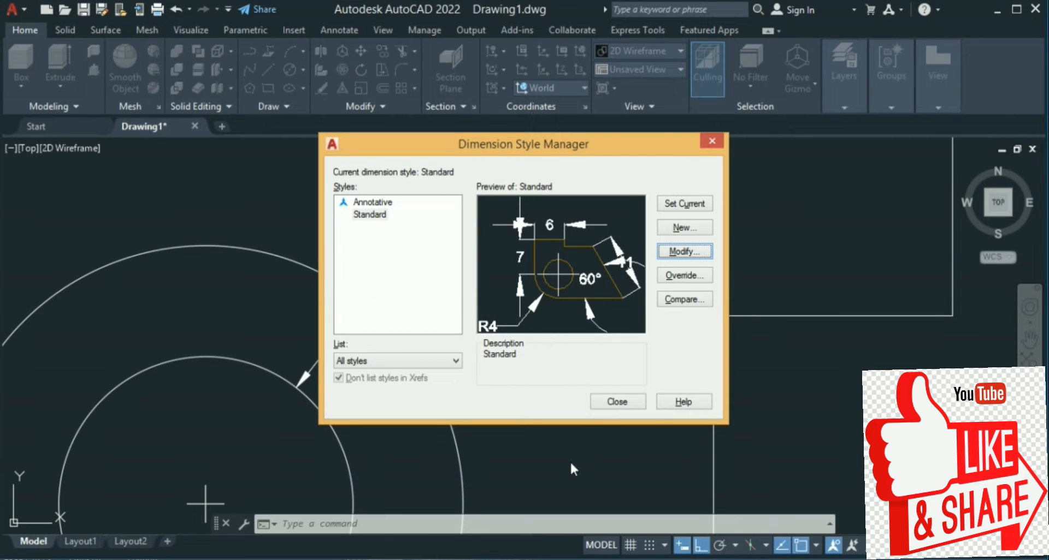
left_click(614, 402)
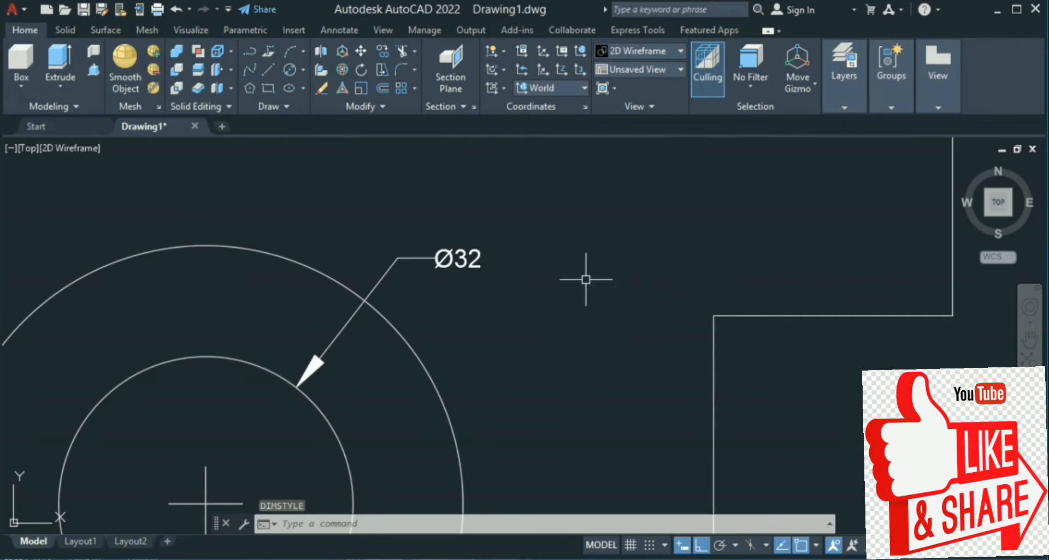
Start the DIM command and dimension the stem's top edge on the first stepped profile, placing the dimension just above it
scroll(554, 272, "down", 4)
scroll(395, 288, "down", 4)
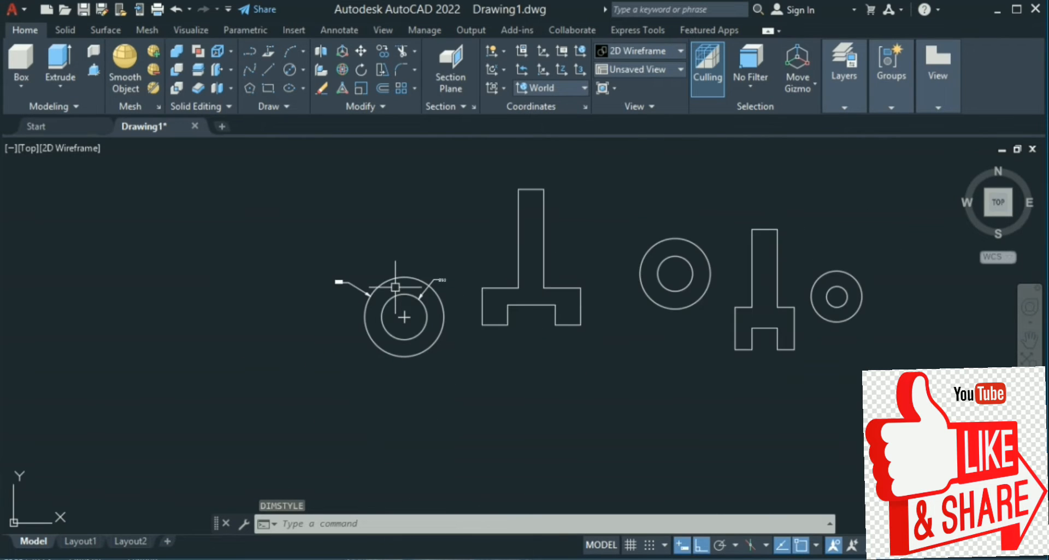
scroll(412, 289, "up", 5)
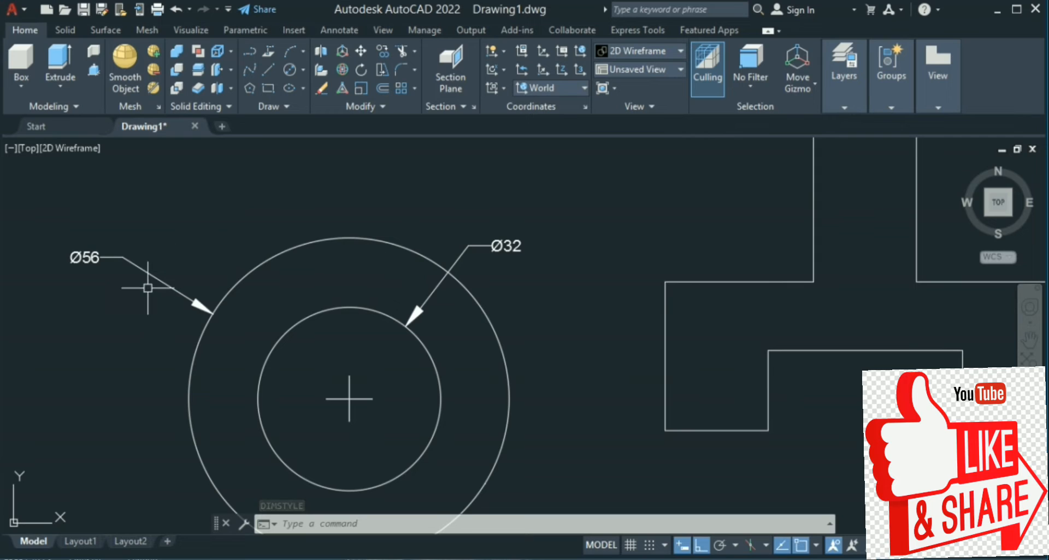
scroll(156, 282, "down", 7)
scroll(379, 194, "up", 5)
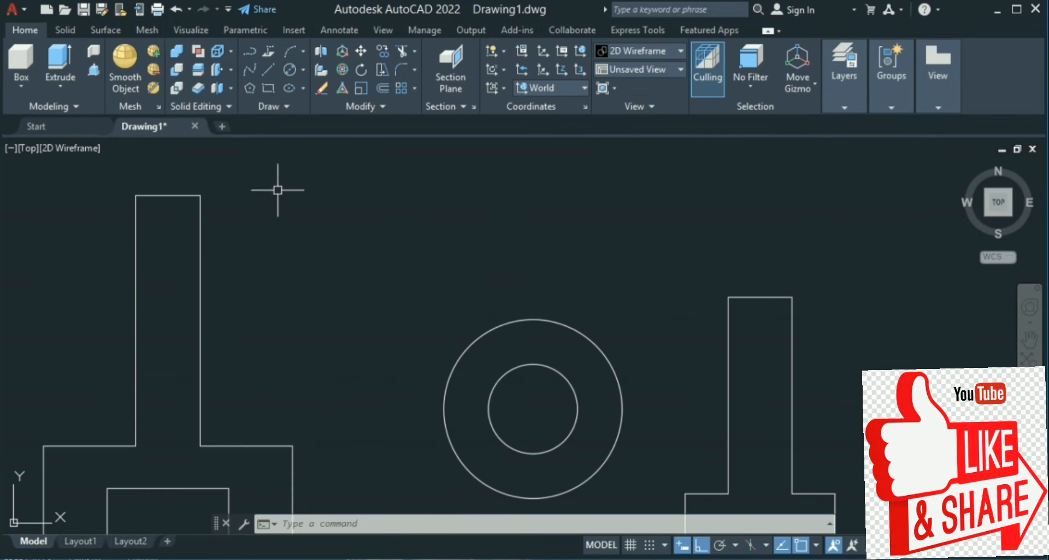
scroll(396, 190, "down", 4)
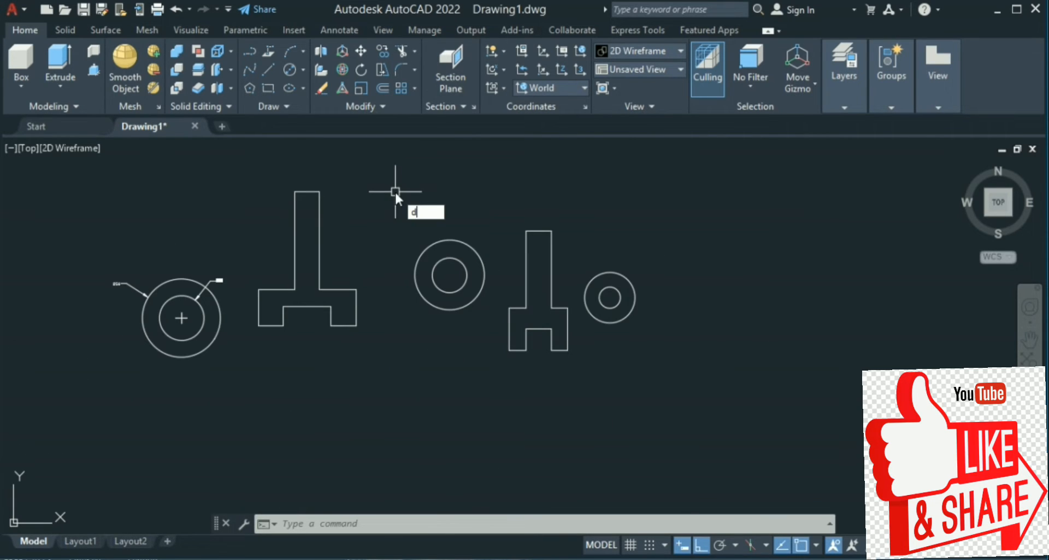
key("Return")
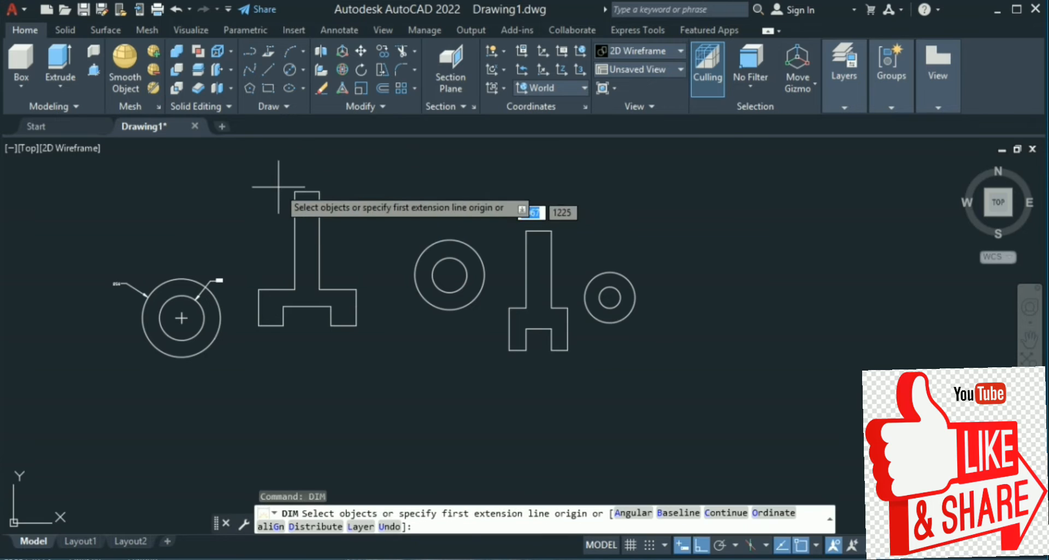
scroll(289, 174, "up", 4)
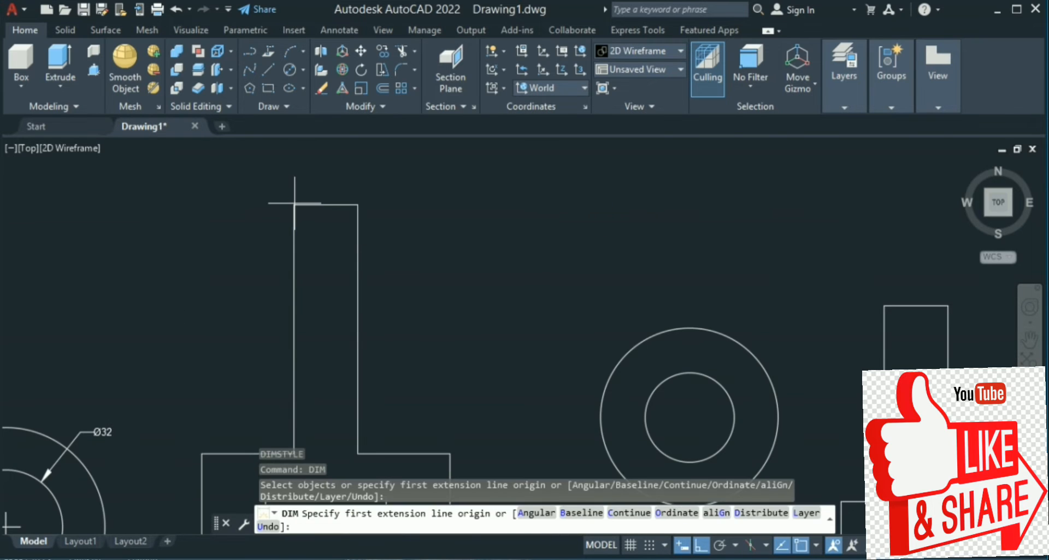
left_click(357, 206)
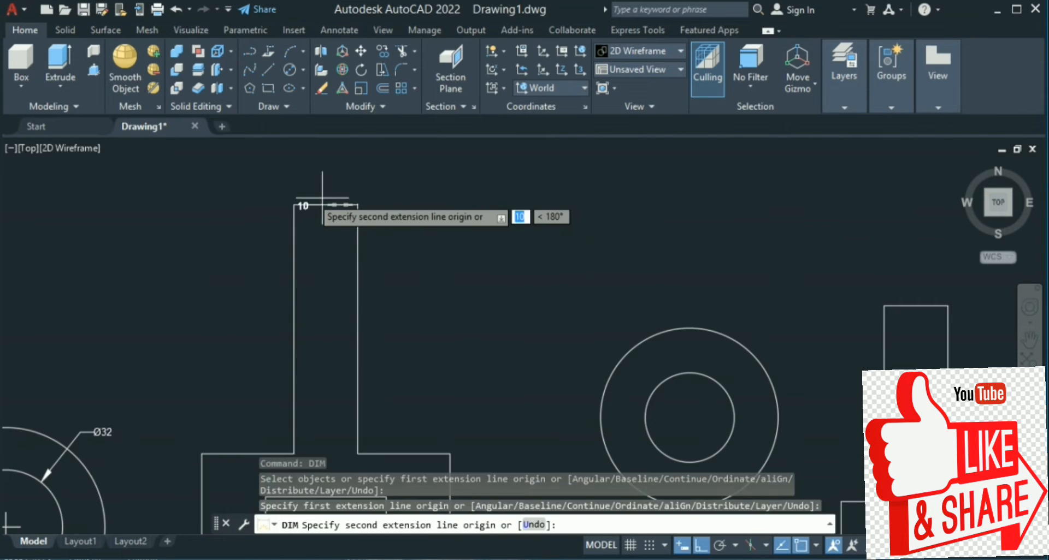
left_click(293, 206)
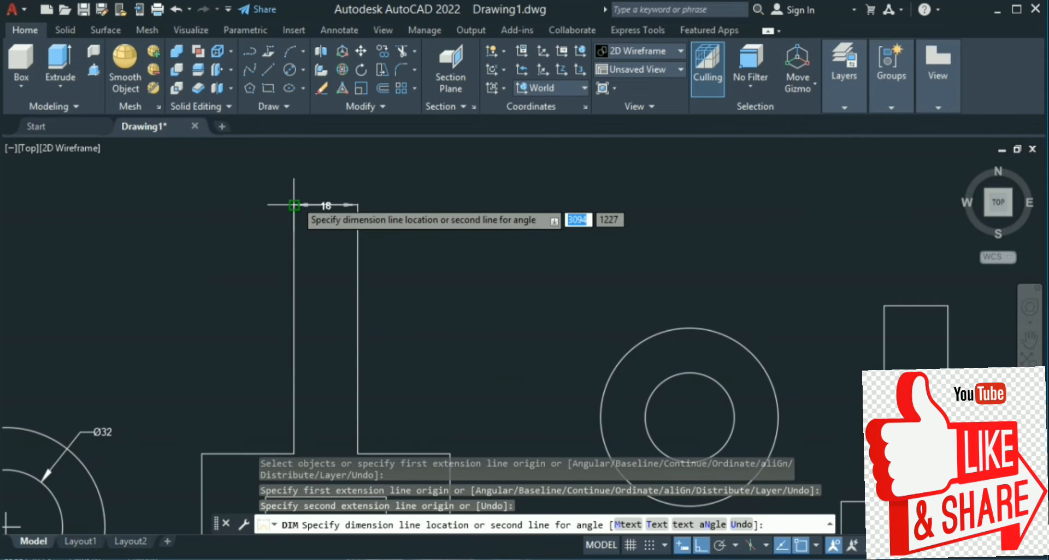
left_click(306, 188)
Dimension the two horizontal shoulder edges of the first stepped profile, placing both dimensions above the edges
scroll(386, 176, "down", 3)
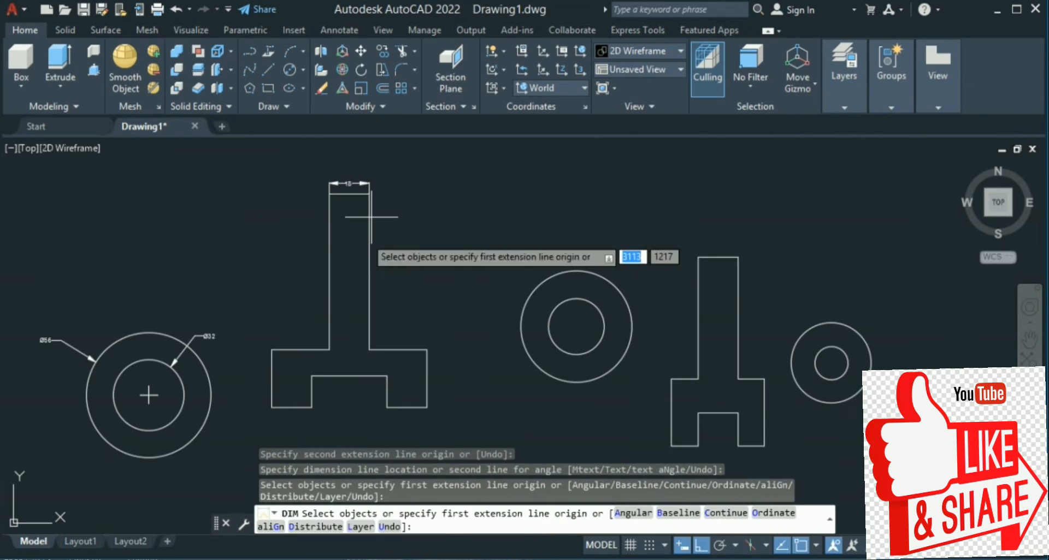
scroll(328, 342, "up", 3)
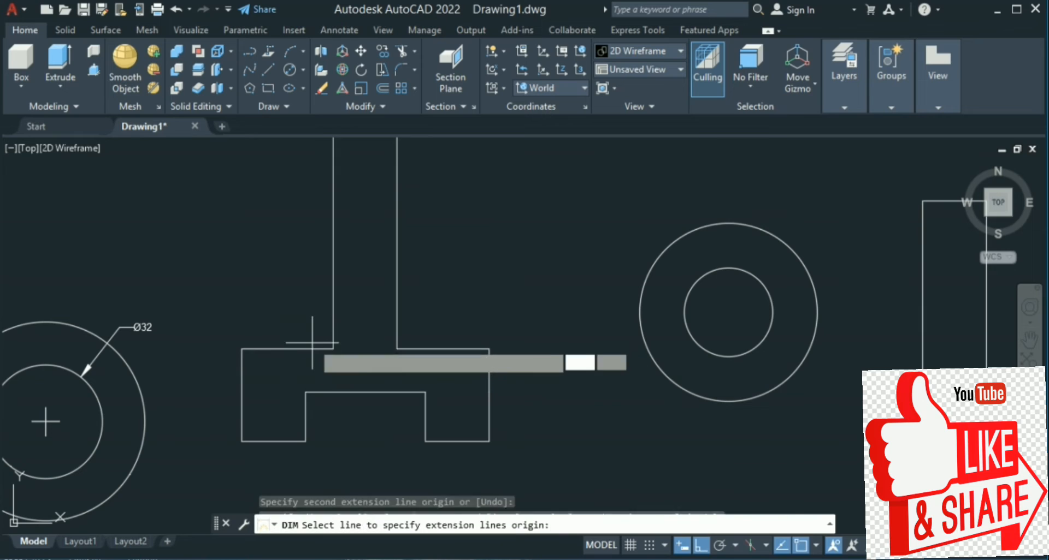
left_click(312, 348)
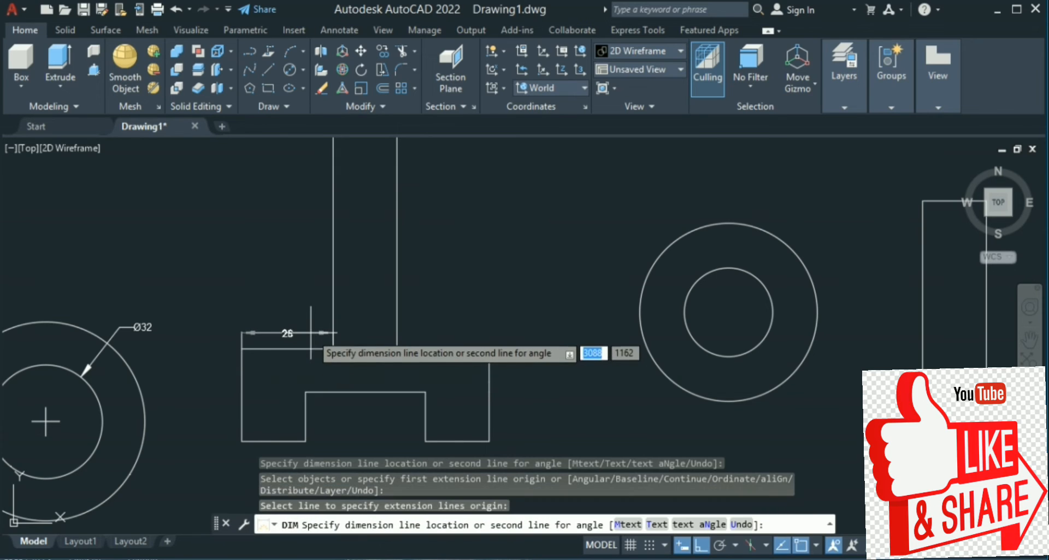
left_click(312, 333)
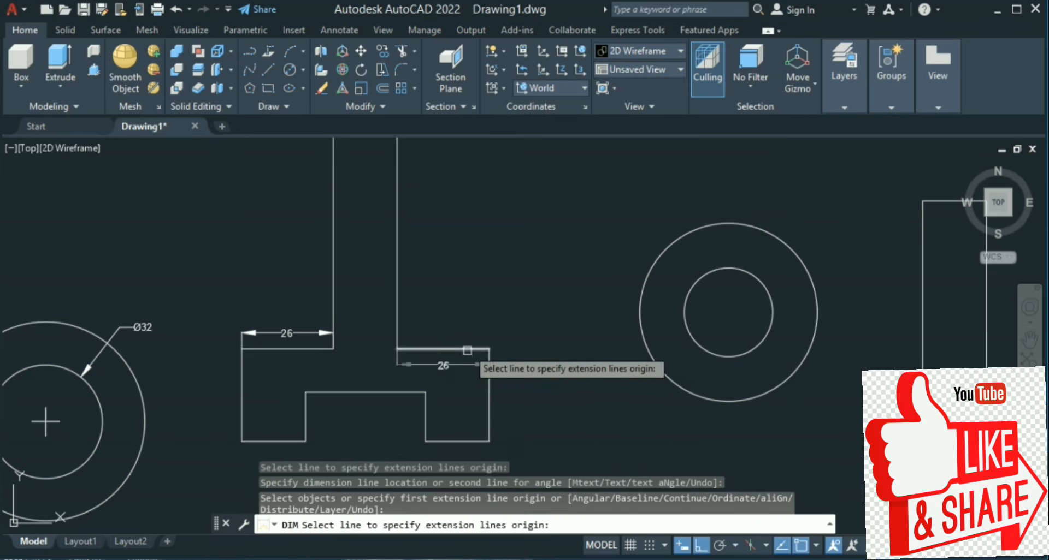
left_click(453, 349)
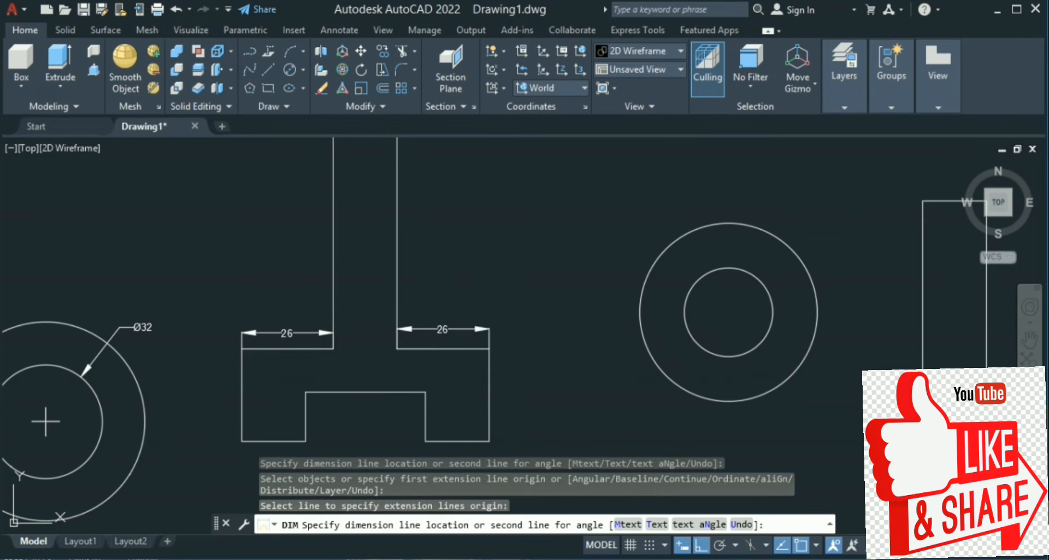
left_click(461, 329)
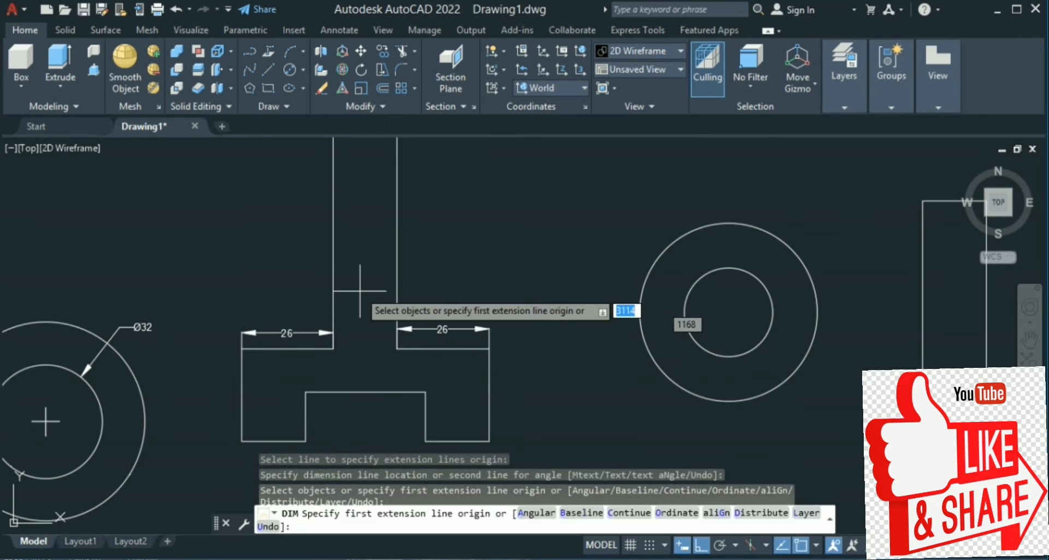
Dimension the first stepped profile's stem height to the right of the base, plus the widths of its bottom slot and right foot
left_click(336, 263)
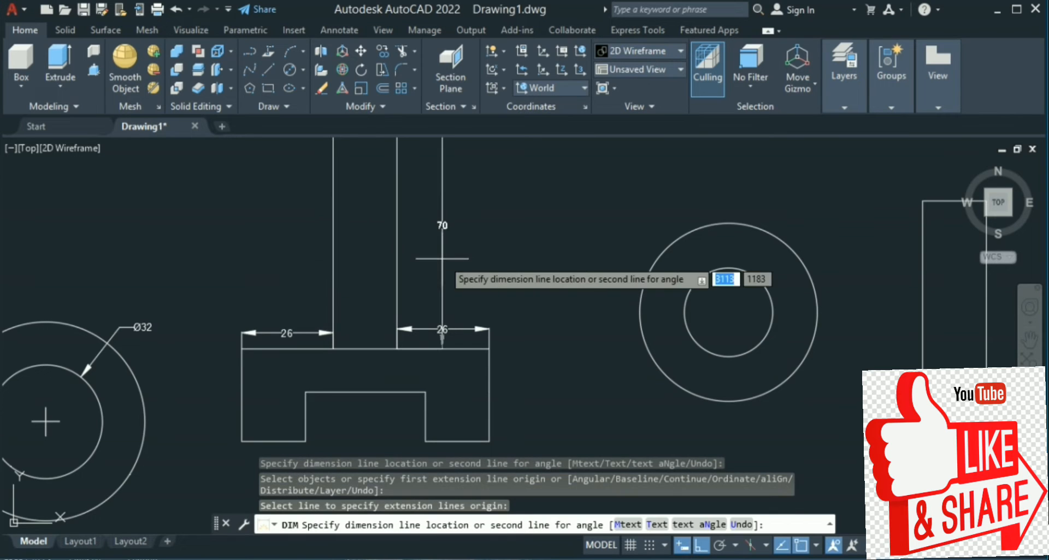
left_click(520, 274)
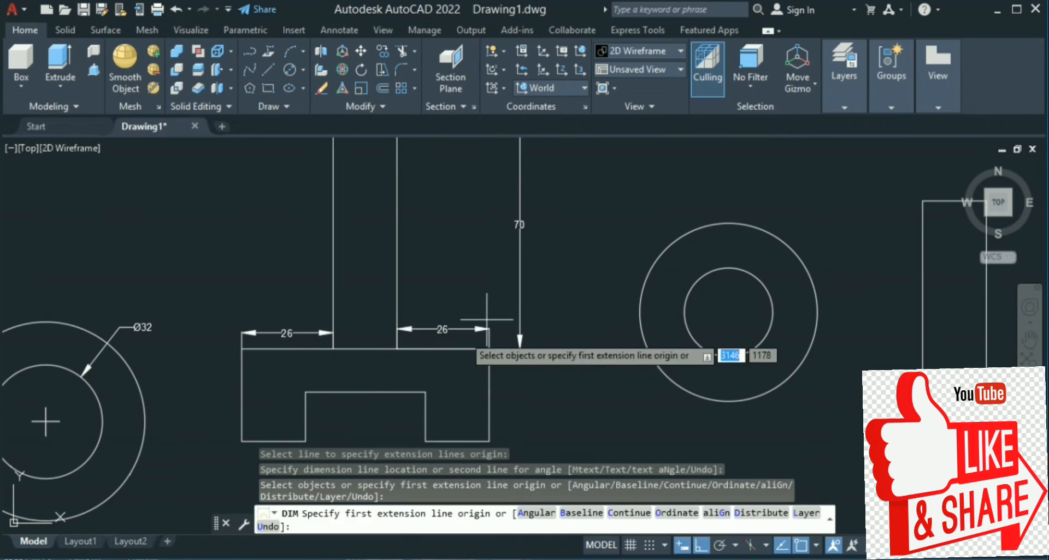
left_click(349, 392)
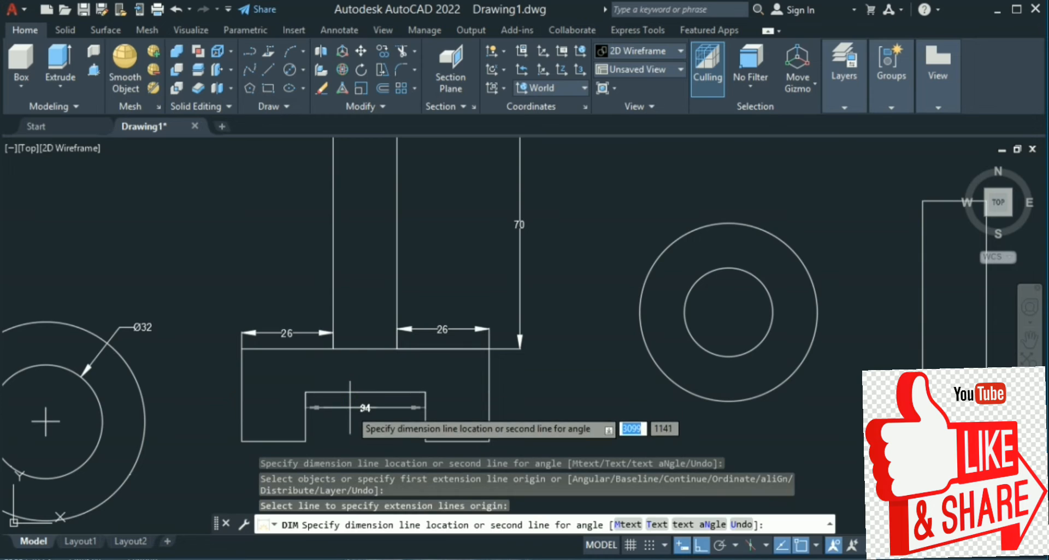
left_click(349, 410)
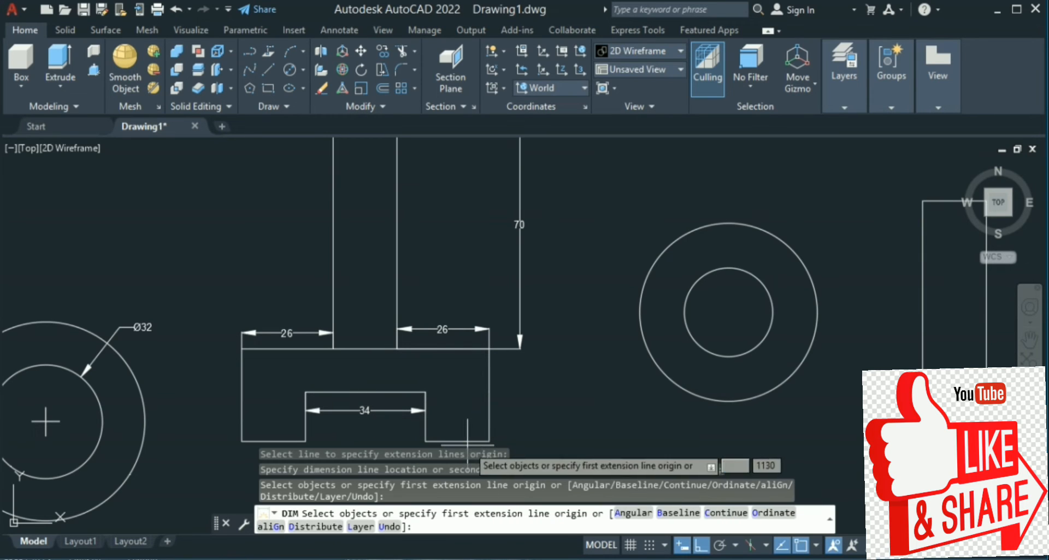
left_click(467, 441)
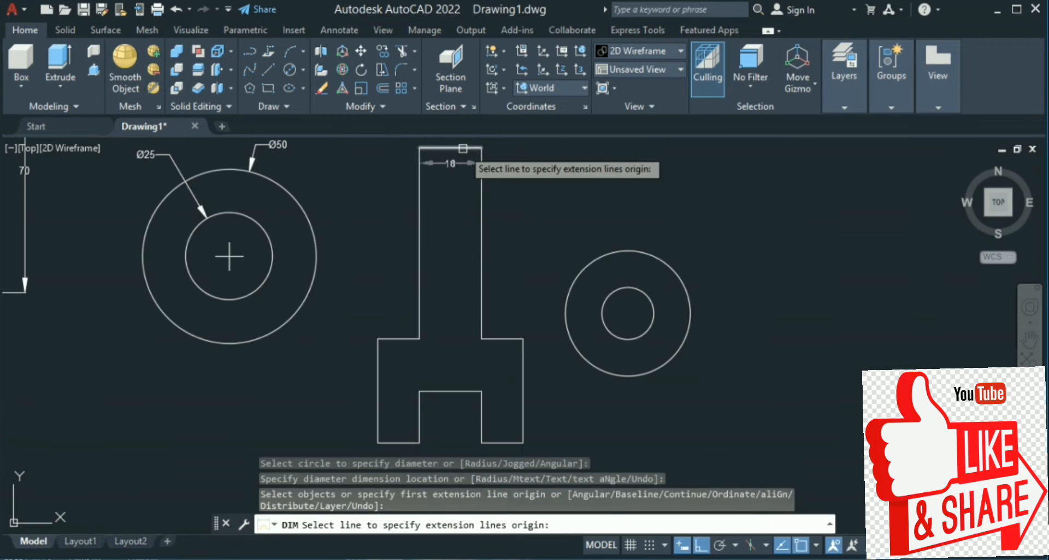
Dimension the second stepped profile's stem width inside the stem, and its stem height and base height on the right side
left_click(462, 148)
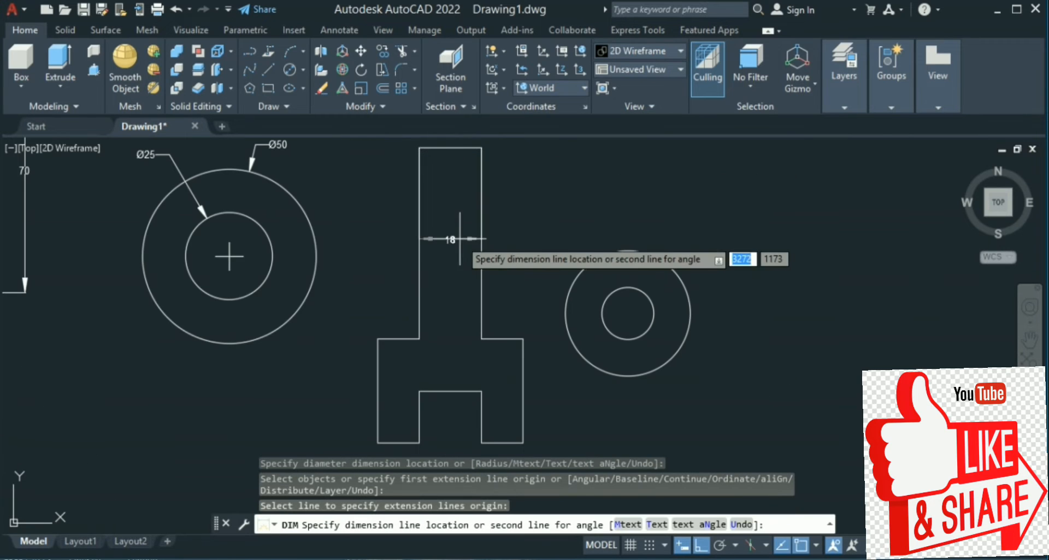
left_click(454, 172)
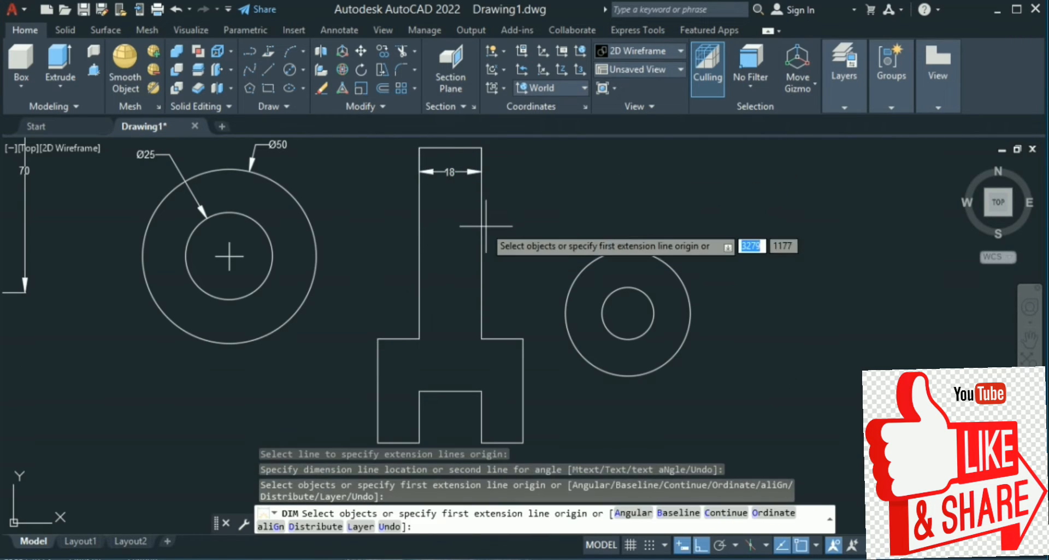
left_click(481, 279)
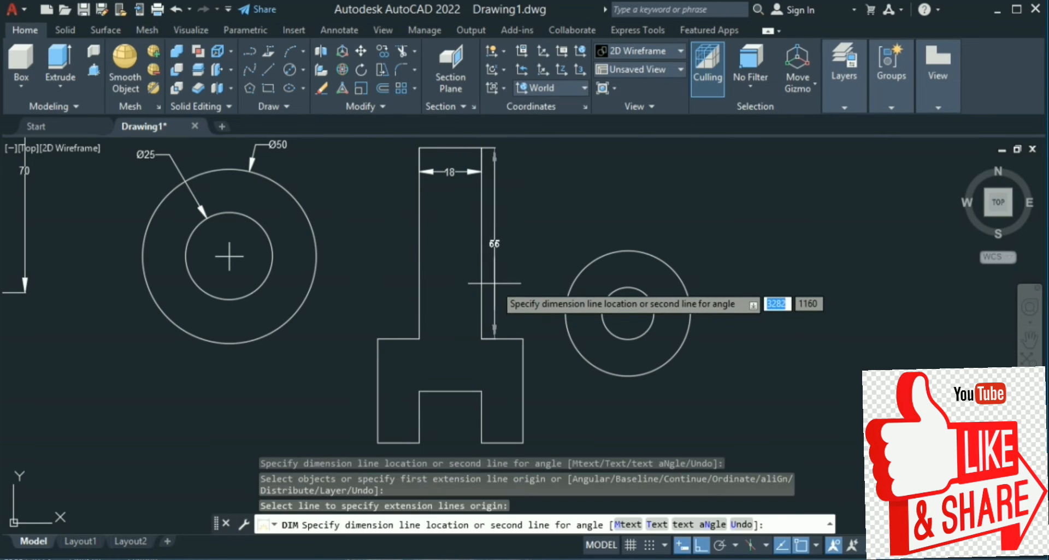
left_click(497, 284)
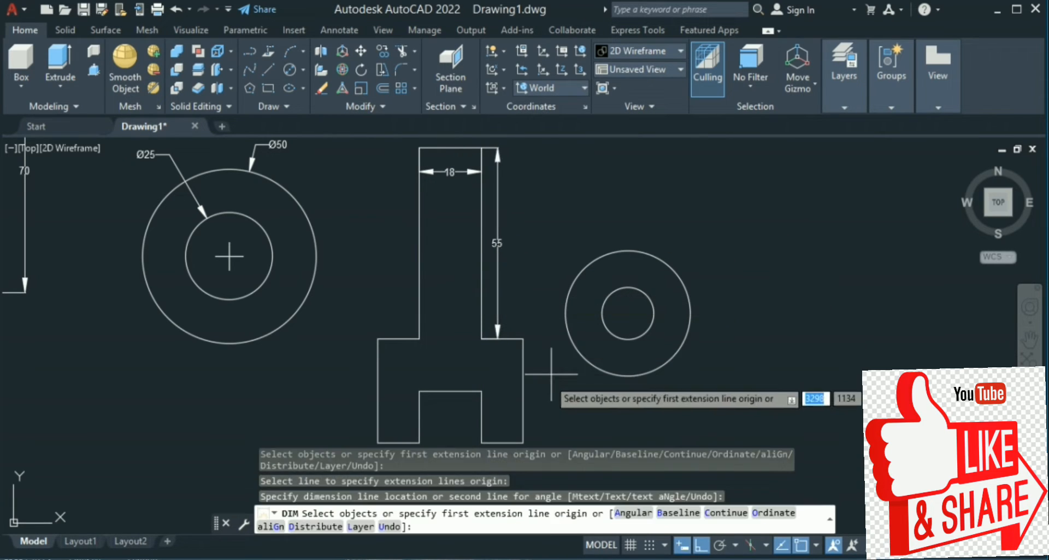
left_click(523, 407)
left_click(542, 407)
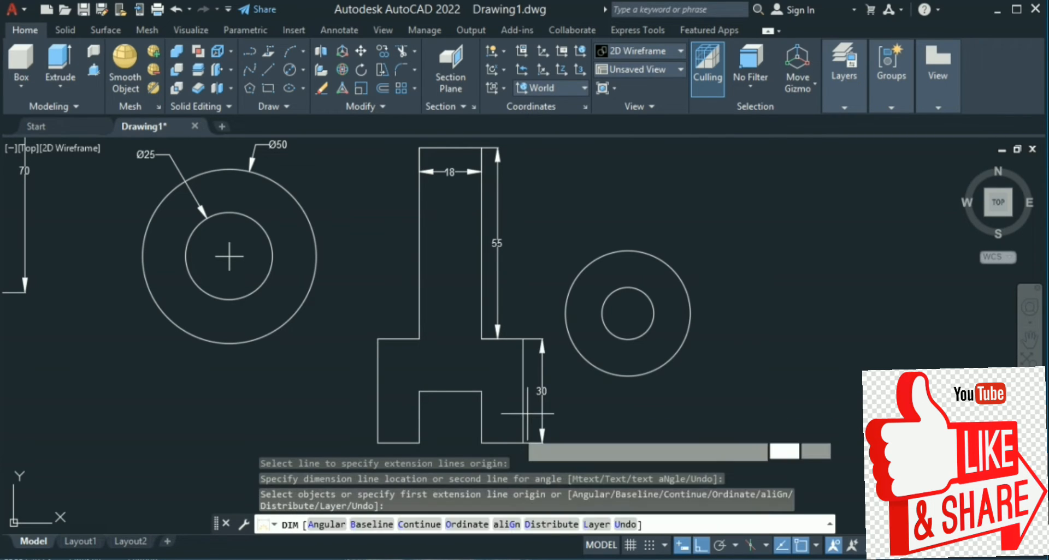
Dimension the width of the second profile's bottom slot inside the slot and its depth on the slot's left side
scroll(400, 323, "down", 2)
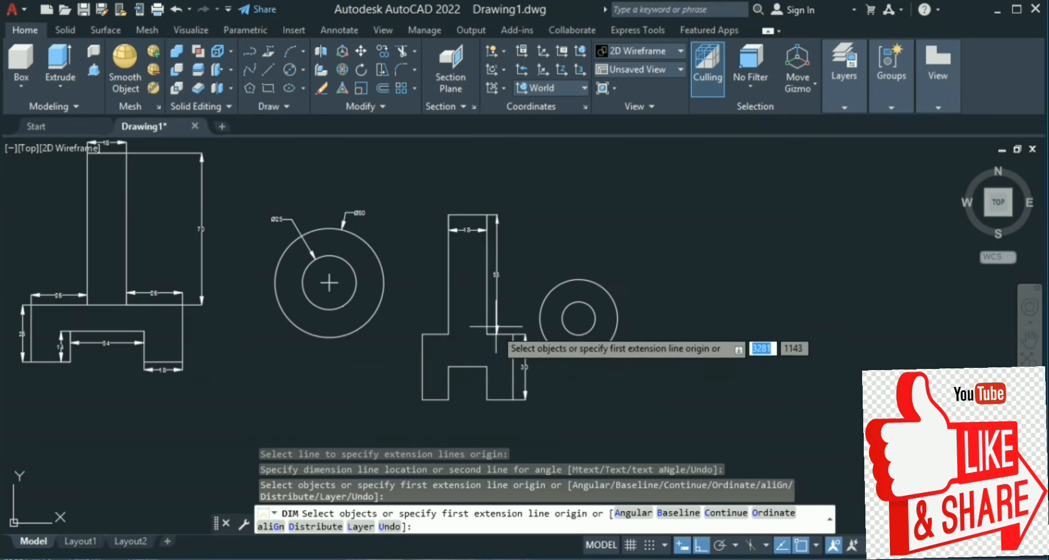
scroll(470, 374, "up", 5)
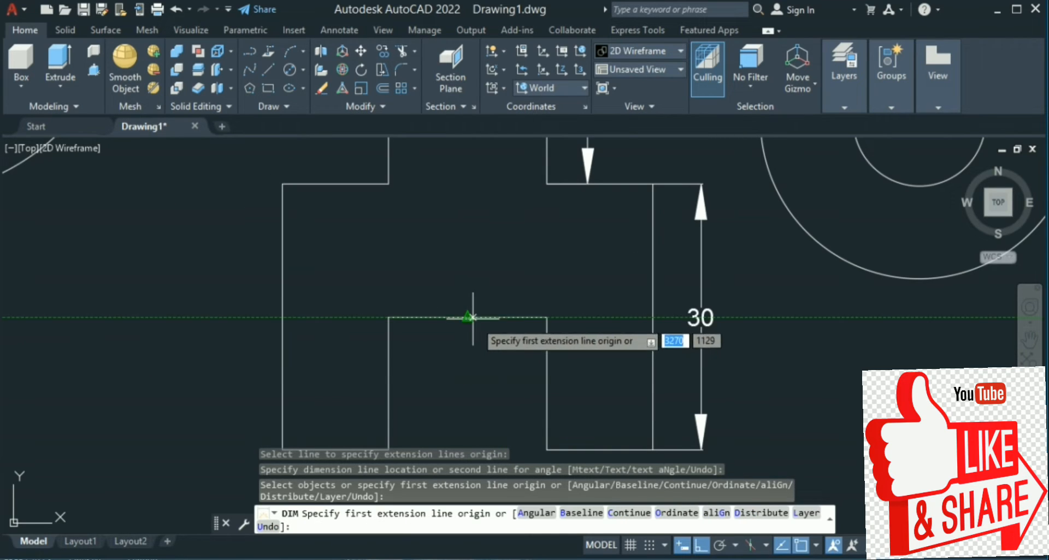
left_click(494, 317)
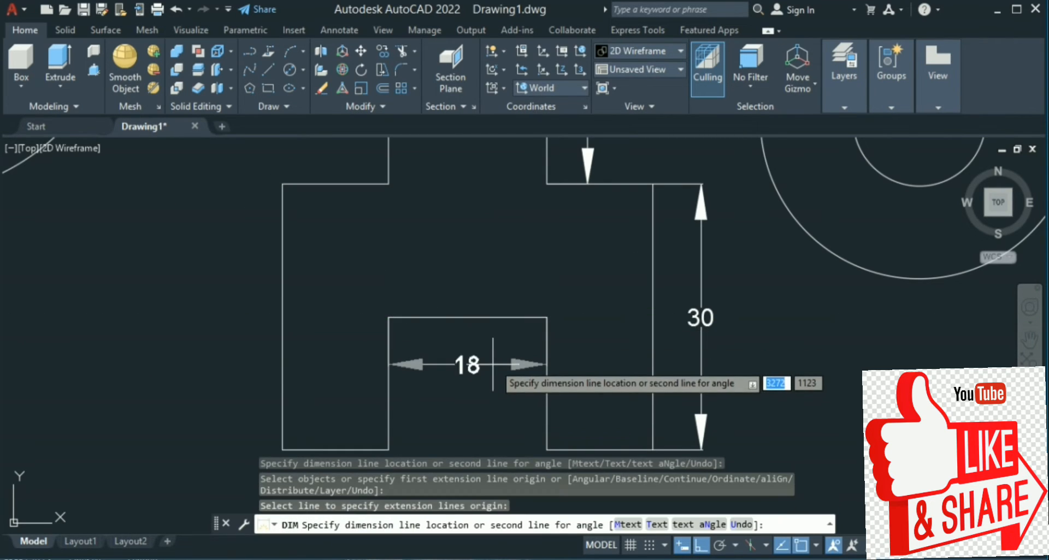
left_click(489, 358)
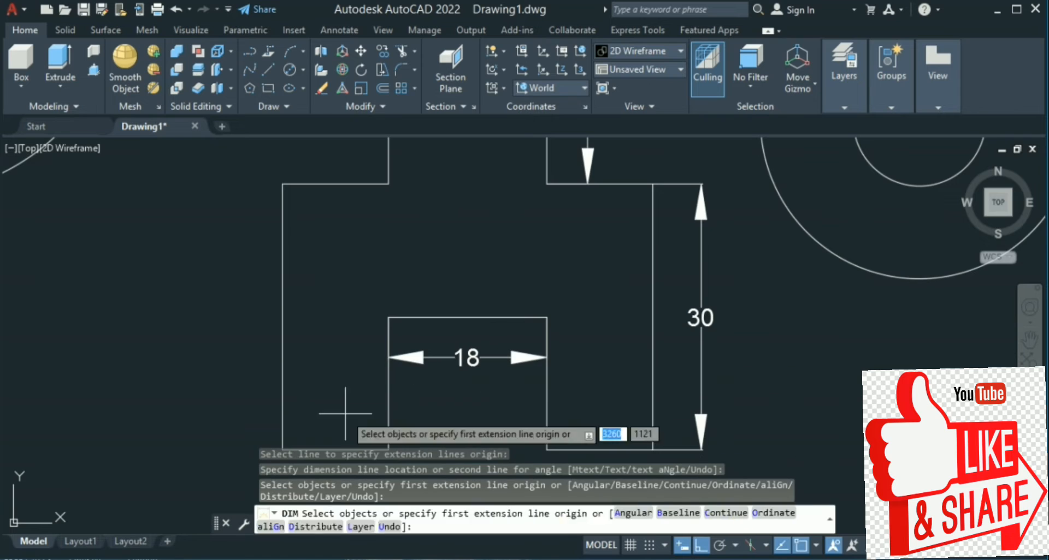
key("Return")
left_click(387, 409)
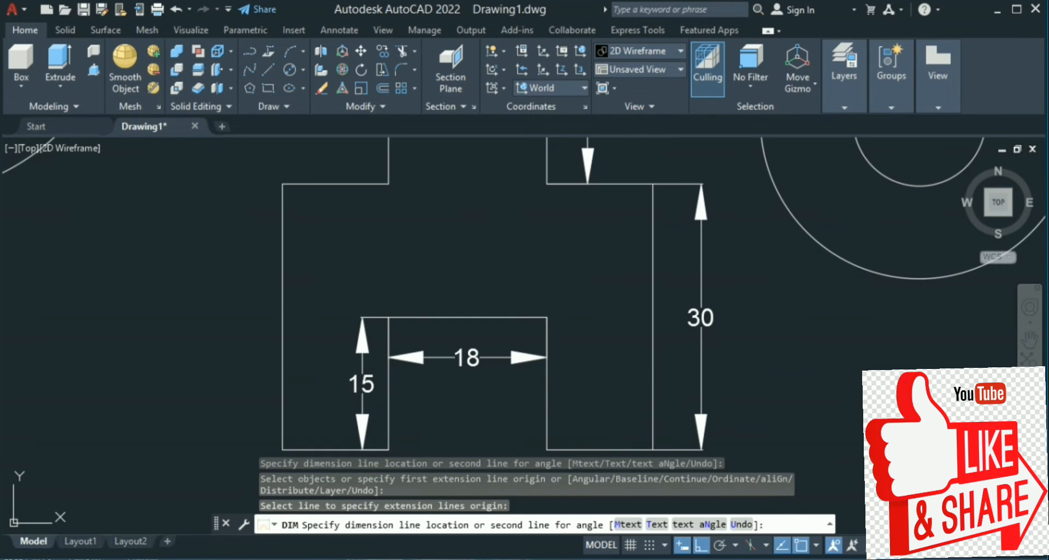
left_click(362, 401)
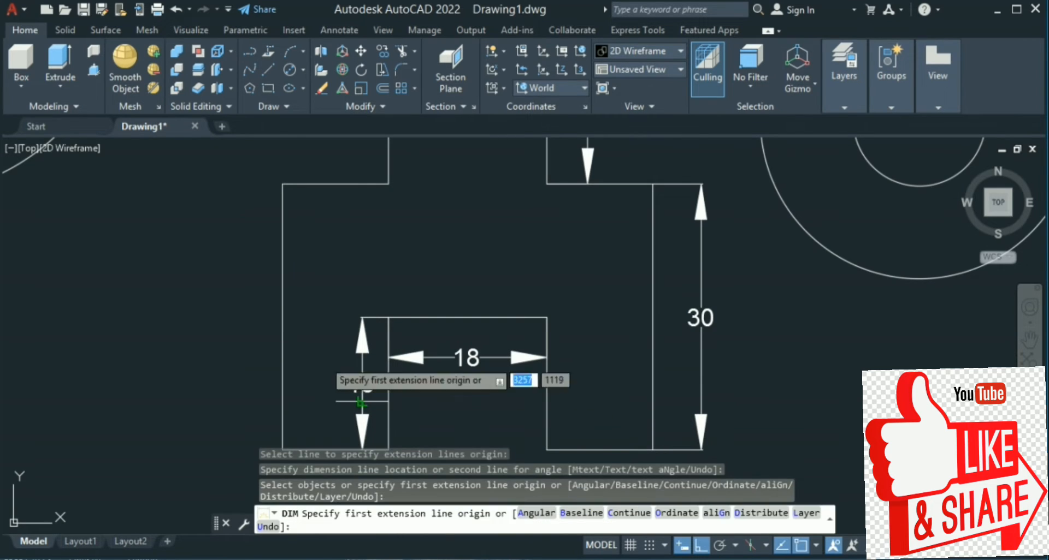
Dimension the left side height of the second profile's base and the width of its right foot below the edge
key("Return")
left_click(282, 314)
left_click(239, 316)
scroll(393, 327, "down", 2)
scroll(388, 333, "up", 2)
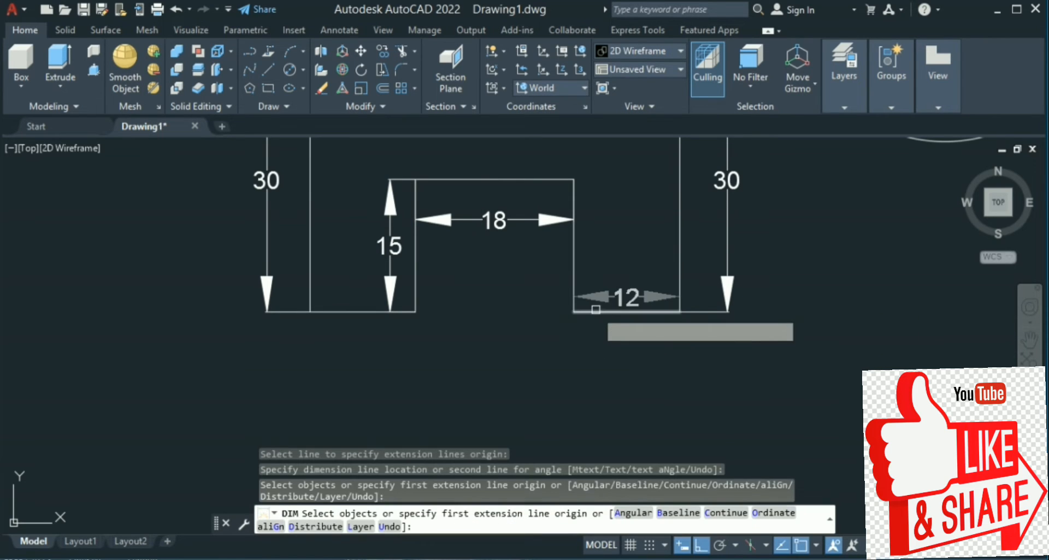
left_click(595, 309)
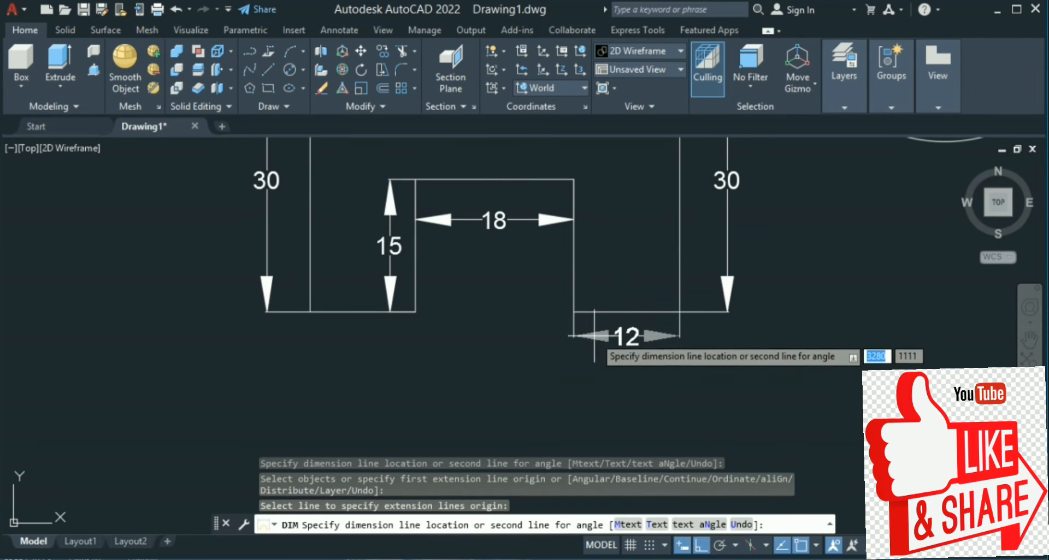
left_click(594, 336)
Dimension the left shoulder edge of the second stepped profile, placing the dimension above the edge
scroll(667, 415, "down", 3)
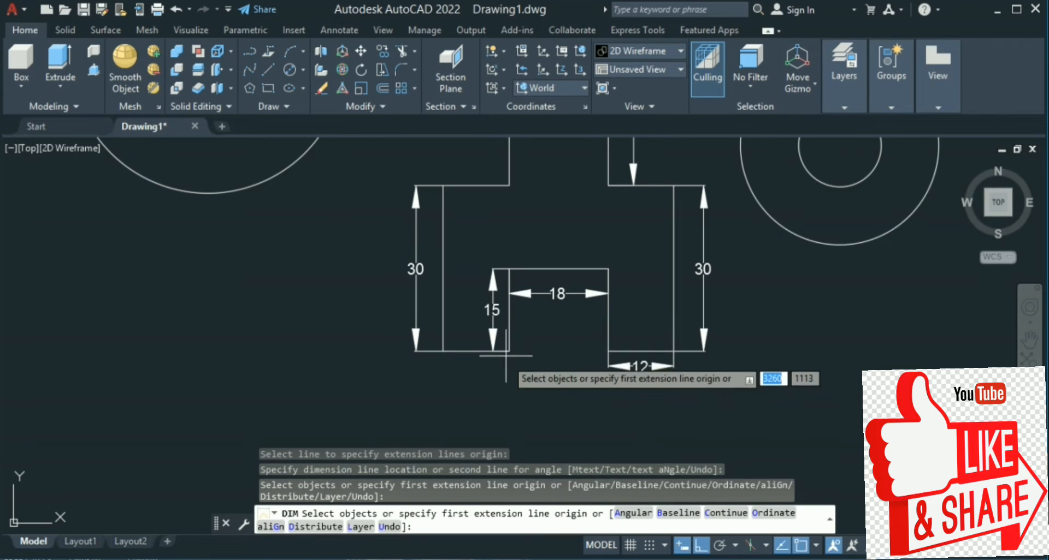
scroll(506, 355, "down", 3)
scroll(470, 267, "up", 3)
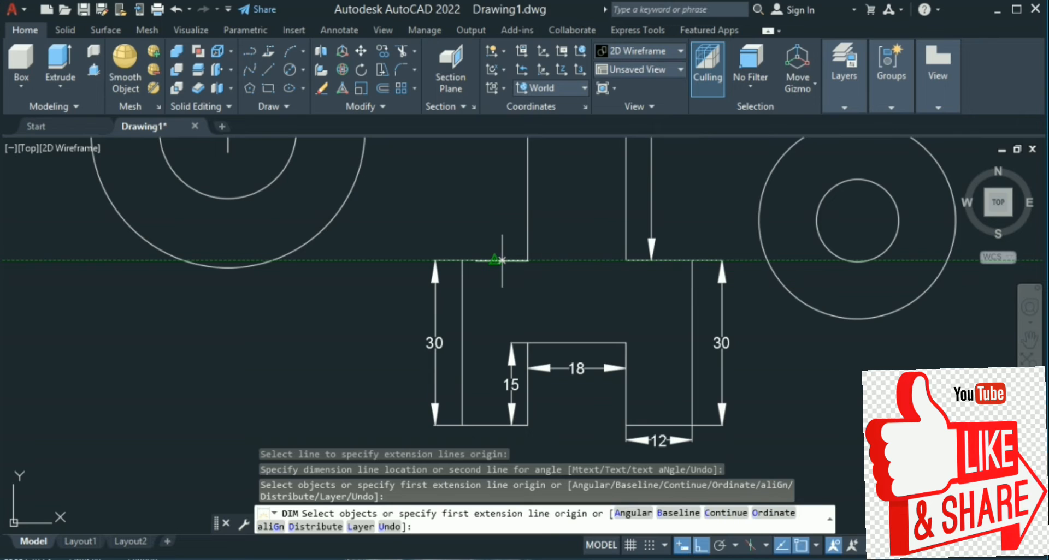
left_click(501, 261)
left_click(507, 235)
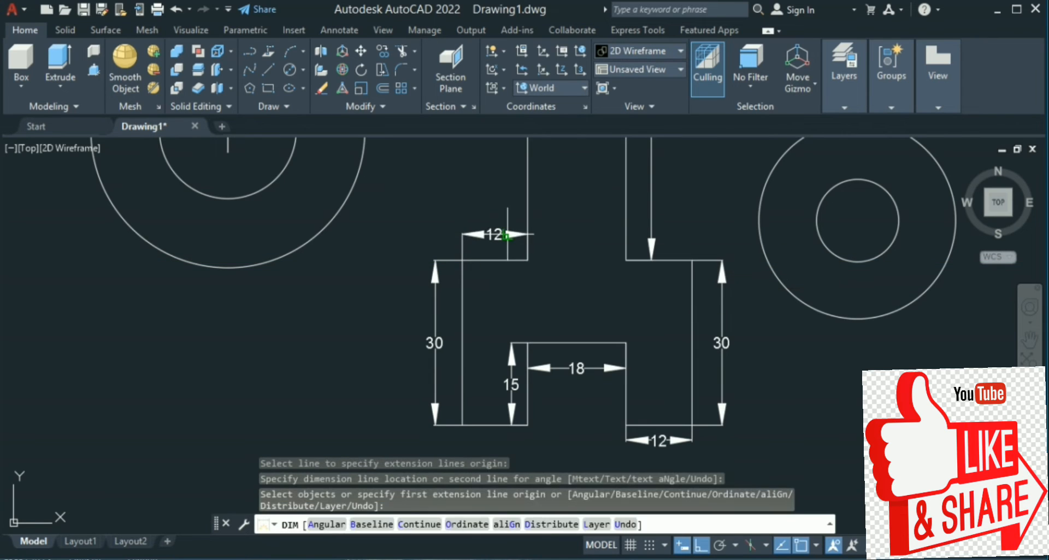
Add diameter dimensions to the outer and inner circles of the undimensioned concentric pair beside the second stepped profile
scroll(372, 361, "down", 3)
scroll(593, 358, "up", 2)
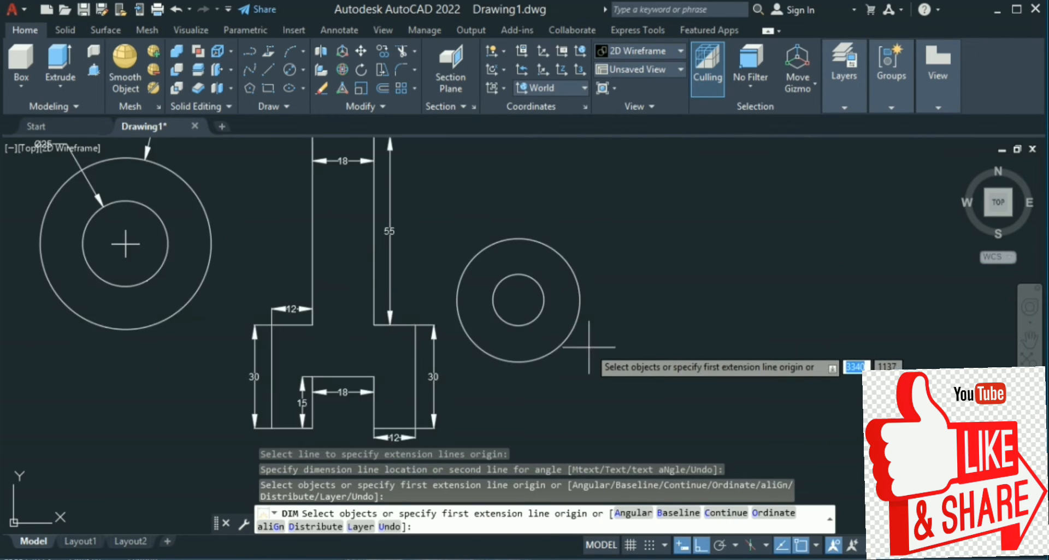
scroll(589, 348, "up", 2)
left_click(532, 196)
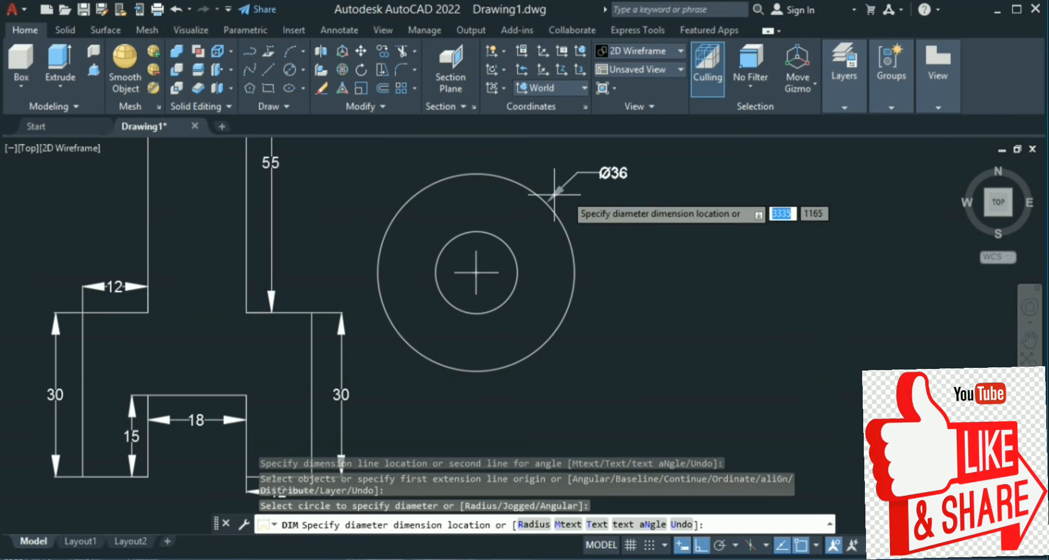
left_click(582, 185)
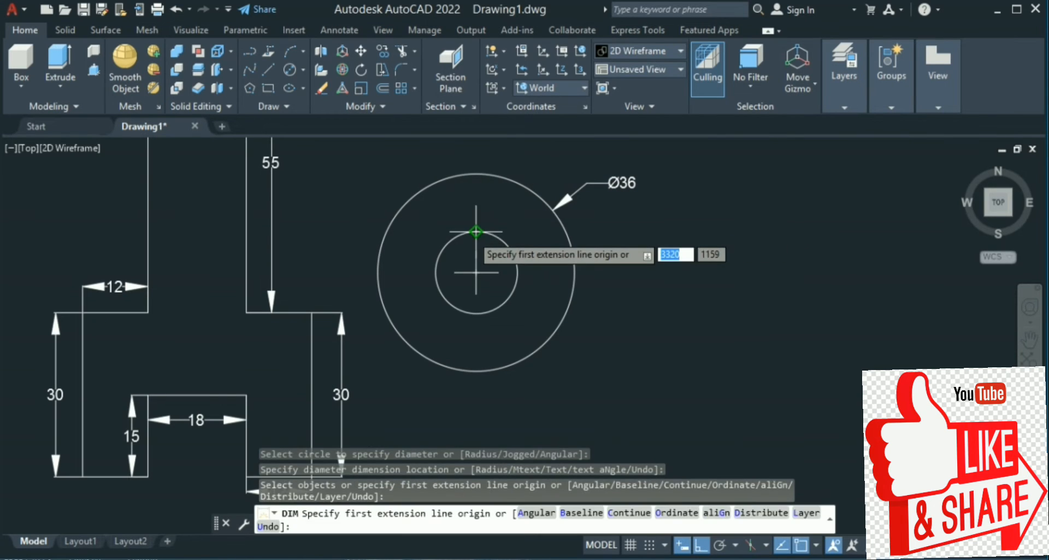
left_click(492, 238)
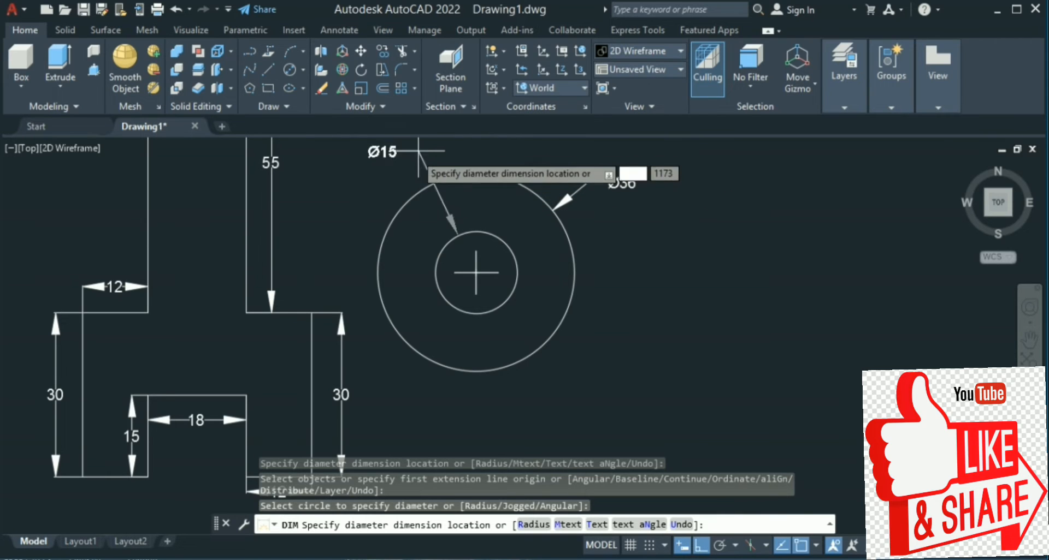
left_click(422, 168)
scroll(702, 282, "down", 8)
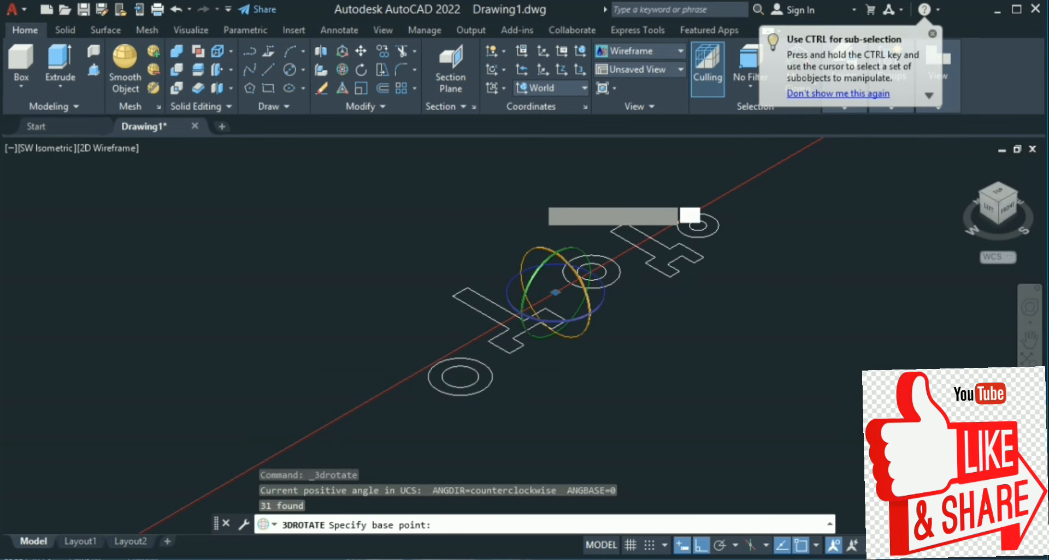
Rotate all circles and stepped profiles 90° about the X axis with 3D Rotate so that they stand upright
left_click(555, 293)
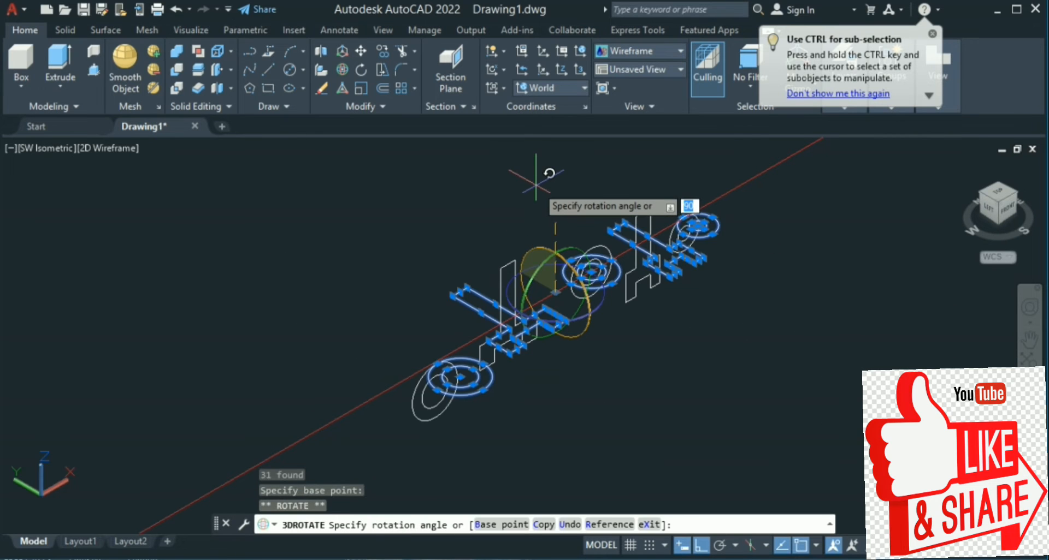
key("Return")
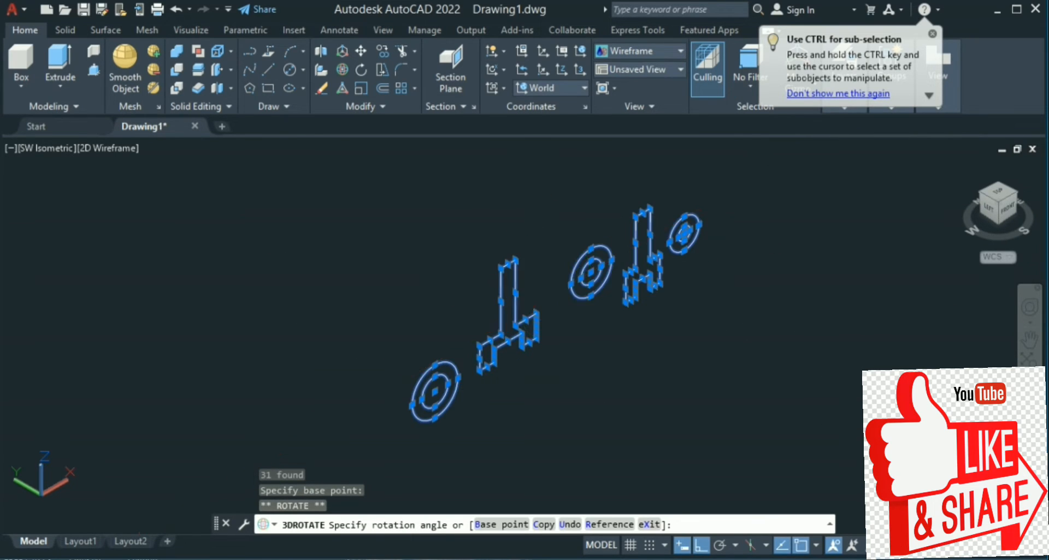
key("Escape")
left_click(470, 334)
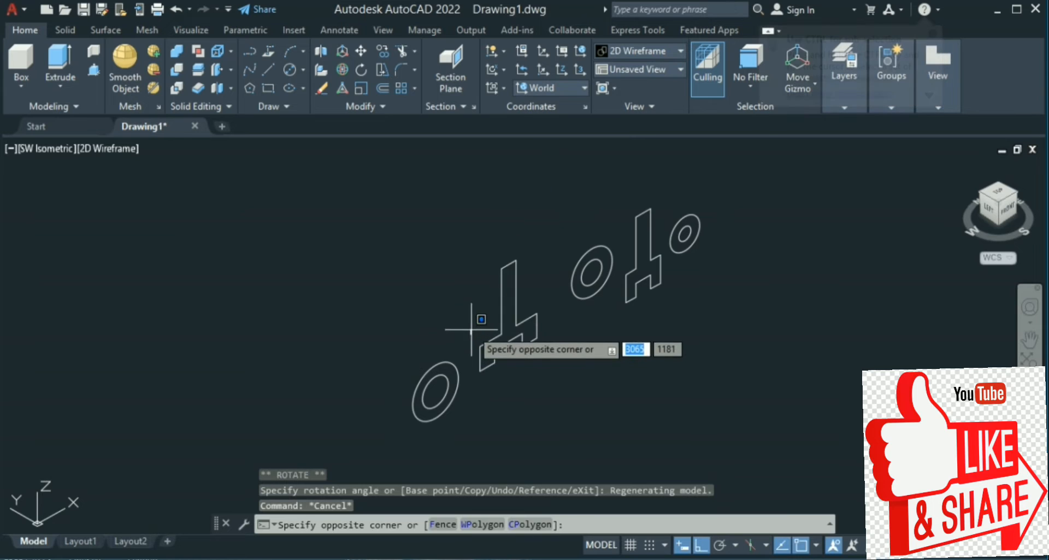
key("Escape")
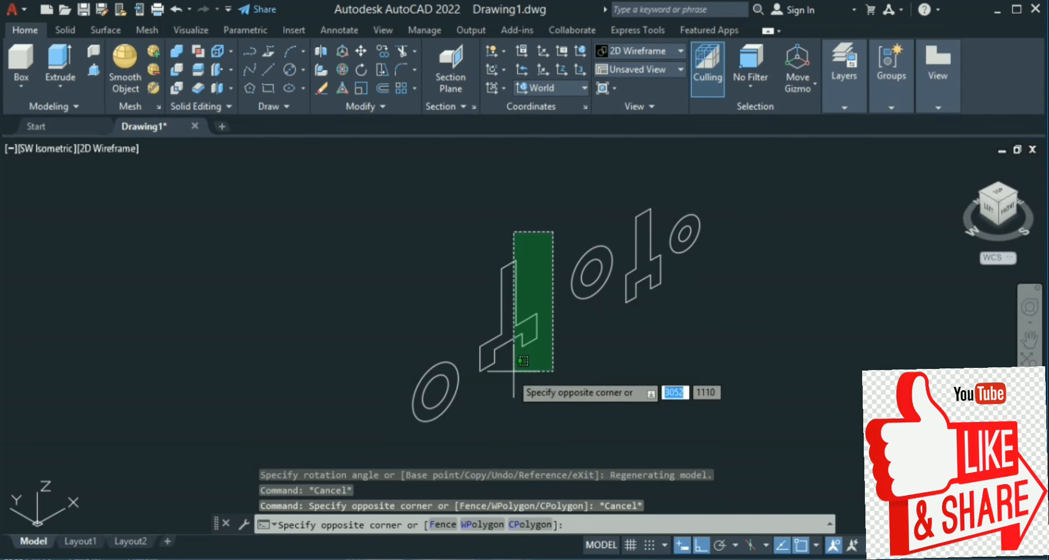
Join the lines of the larger stepped profile into a single outline
left_click(474, 377)
type("J")
key("Return")
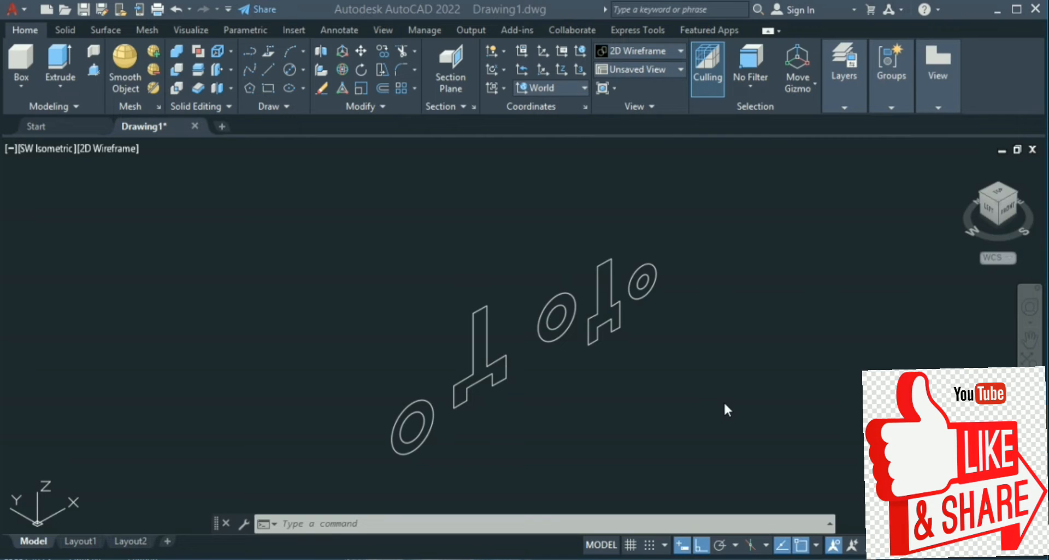
left_click(725, 403)
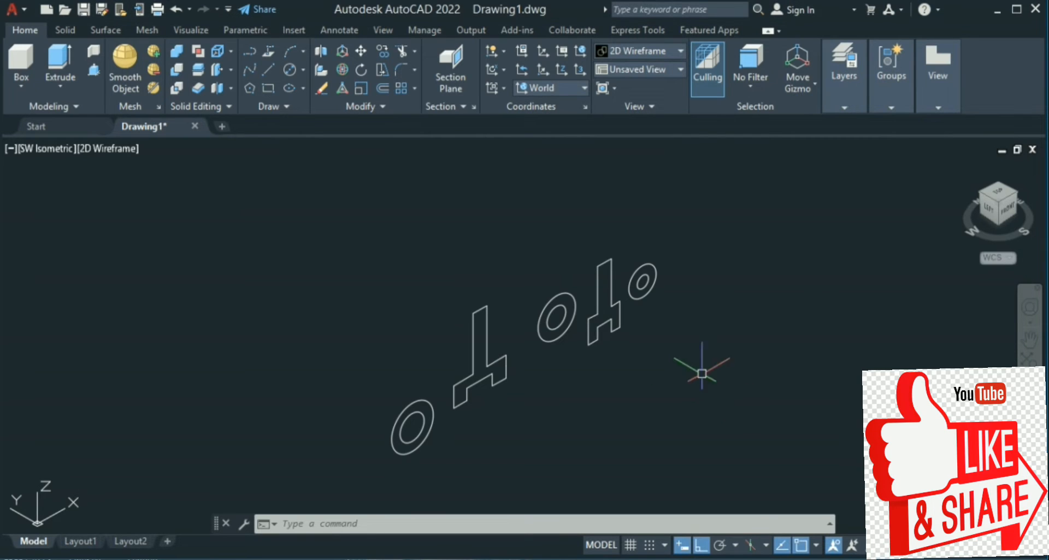
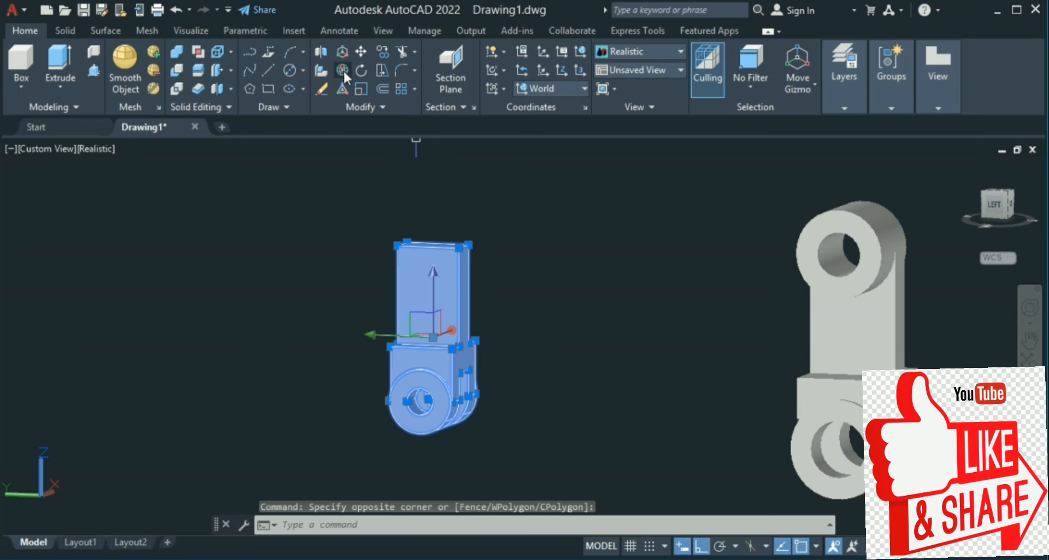
Rotate the smaller forked link about the X axis with 3D Rotate so that it lies horizontally
left_click(342, 70)
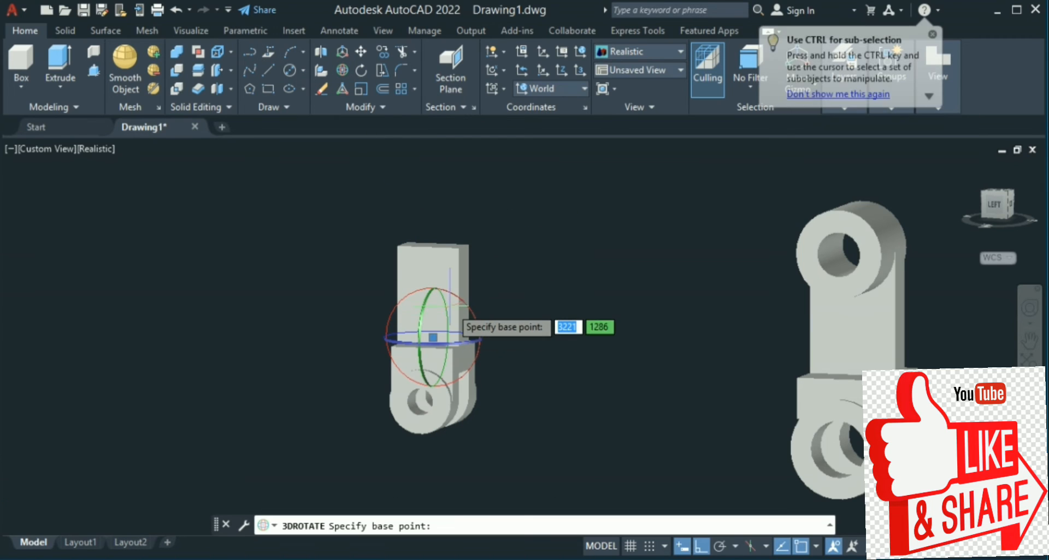
left_click(473, 309)
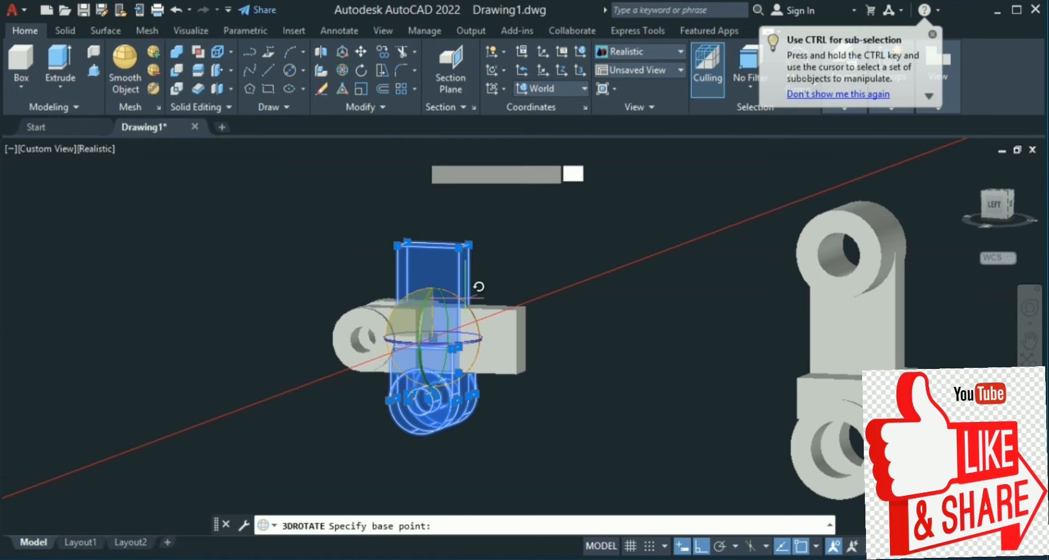
left_click(465, 299)
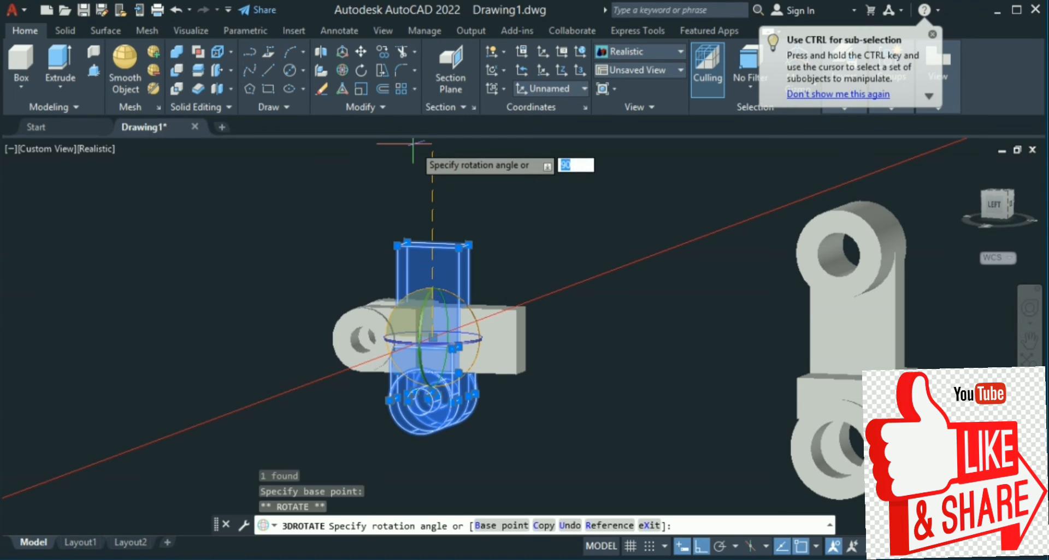
left_click(318, 465)
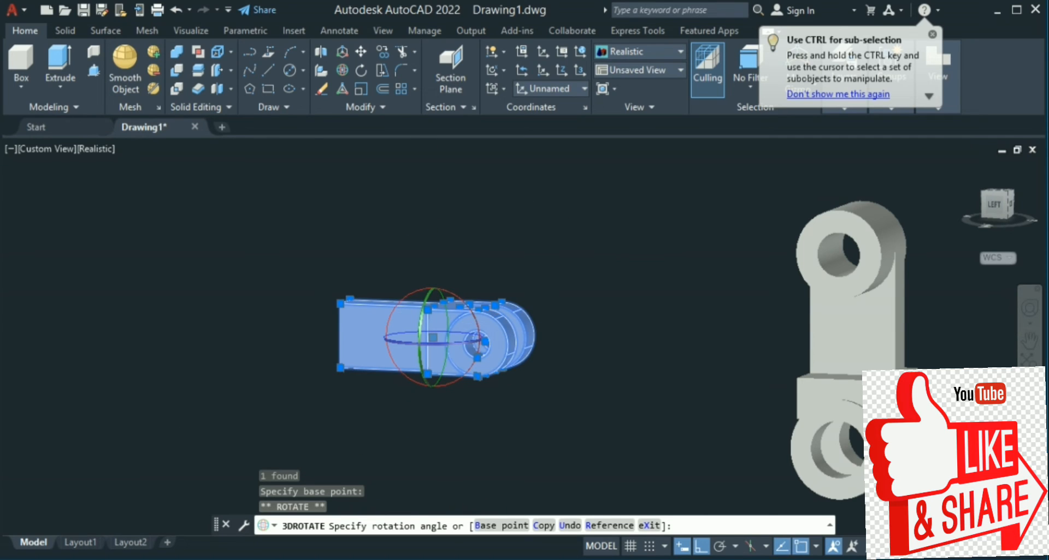
key("Escape")
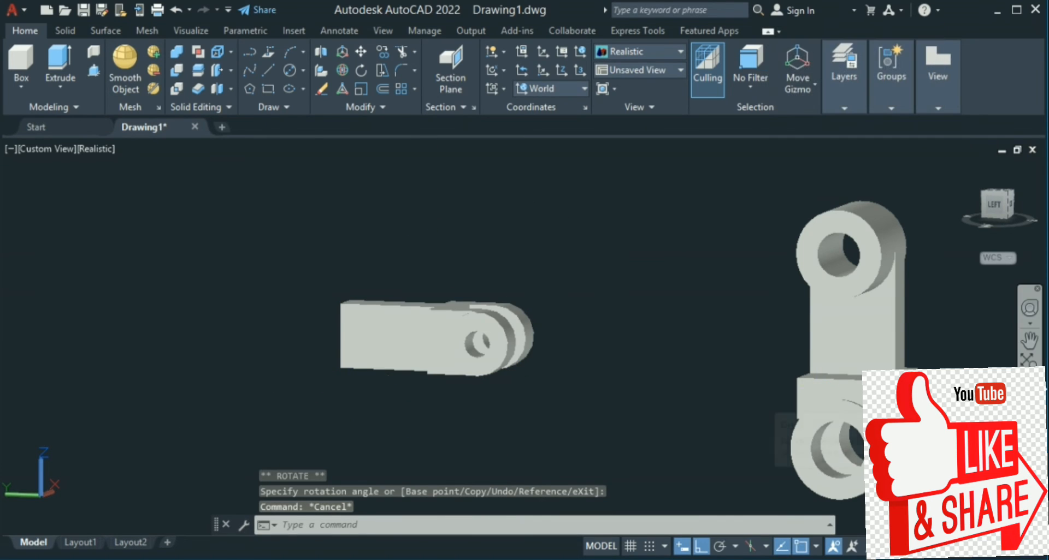
Copy the hollow cylinder from the top of the large link along the X axis to the free space beside the smaller link
middle_click_drag(843, 411, 843, 411, "shift")
middle_click_drag(760, 388, 450, 416, "shift")
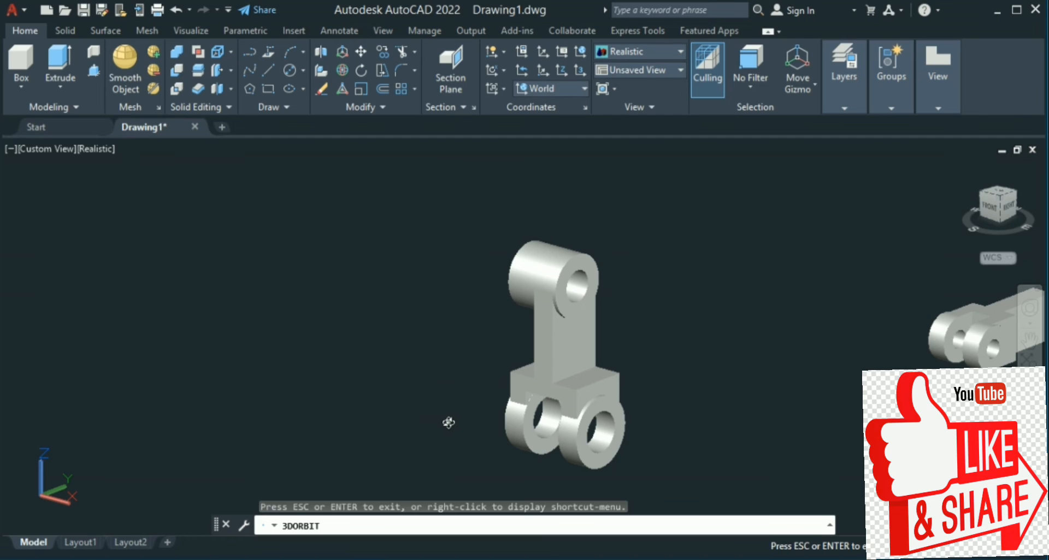
middle_click_drag(391, 429, 382, 437, "shift")
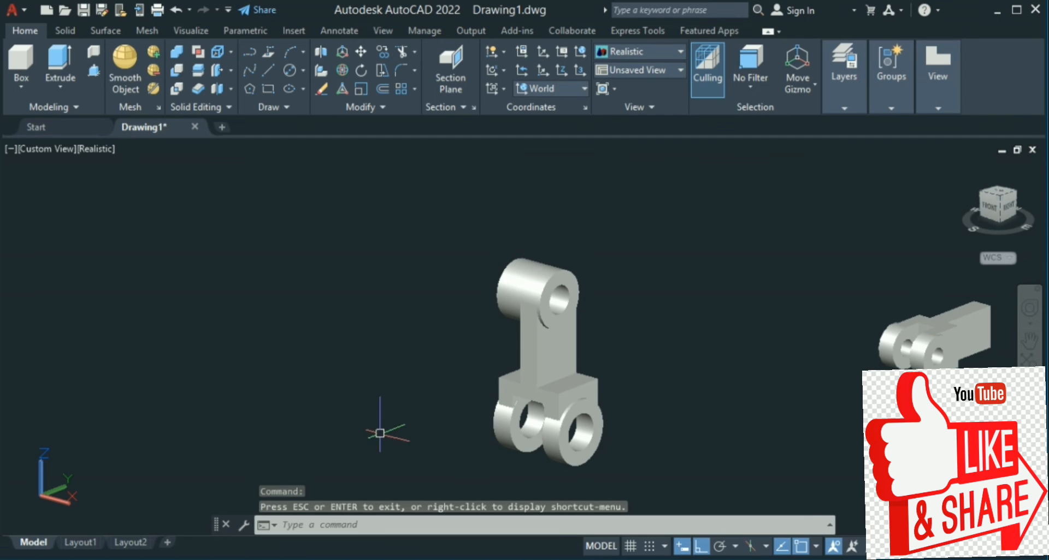
left_click(547, 273)
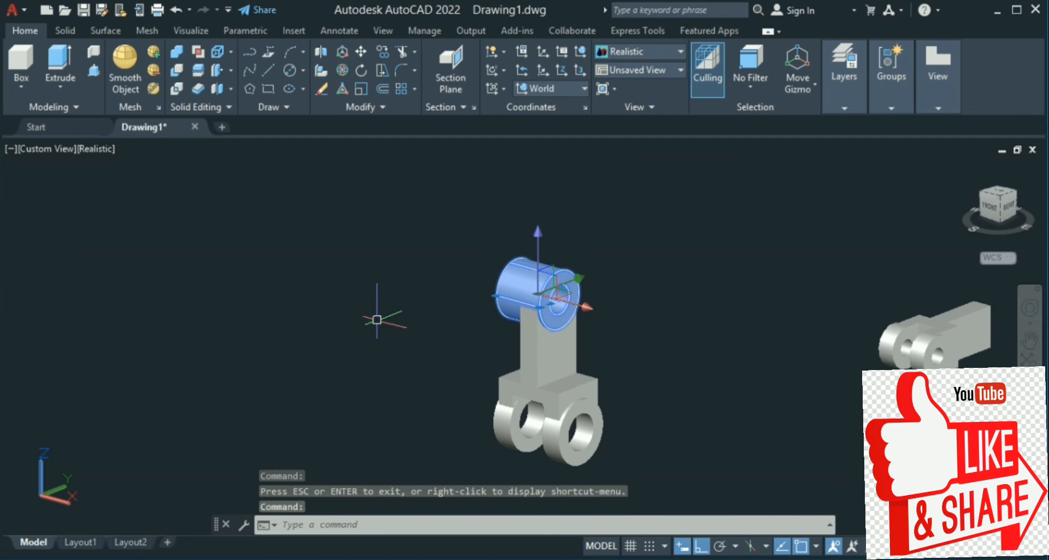
type("co")
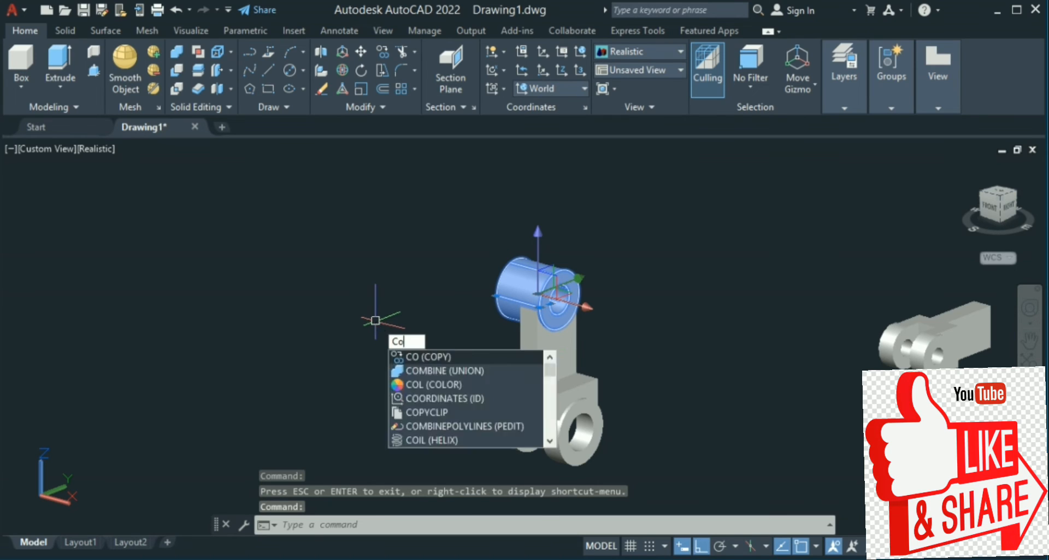
key("Return")
left_click(385, 312)
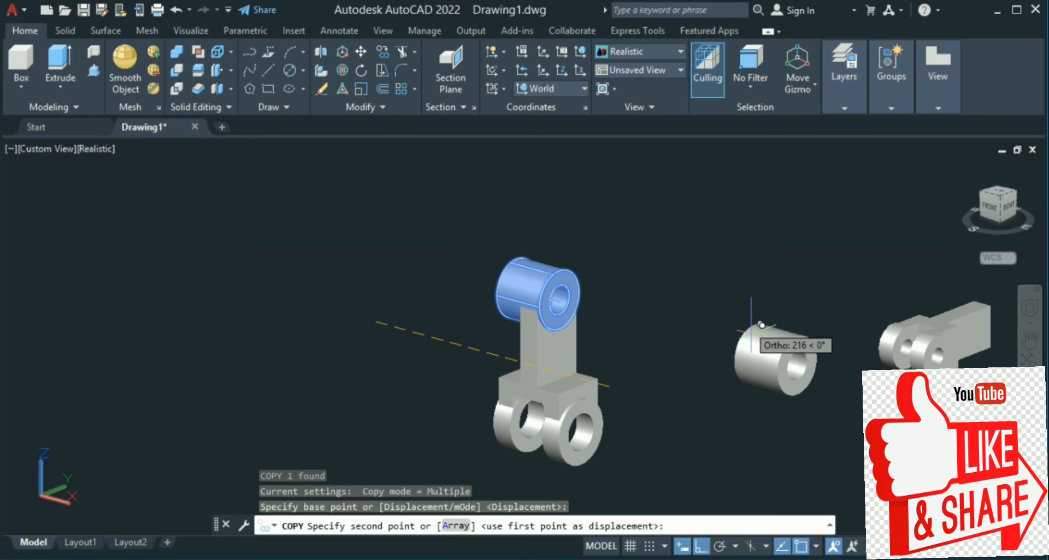
left_click(763, 346)
key("Escape")
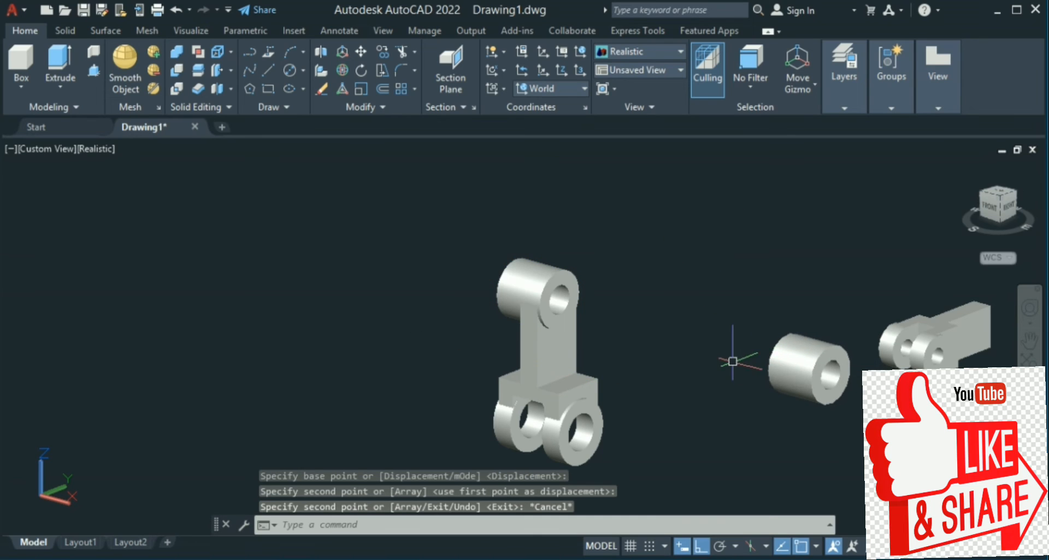
scroll(693, 391, "down", 2)
scroll(852, 435, "up", 2)
scroll(890, 391, "up", 2)
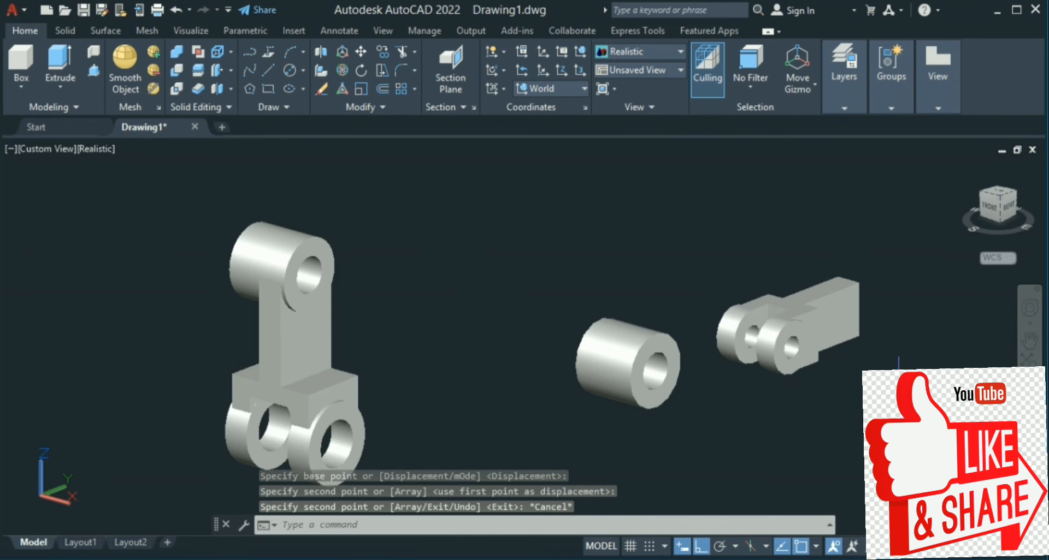
type("m")
key("Return")
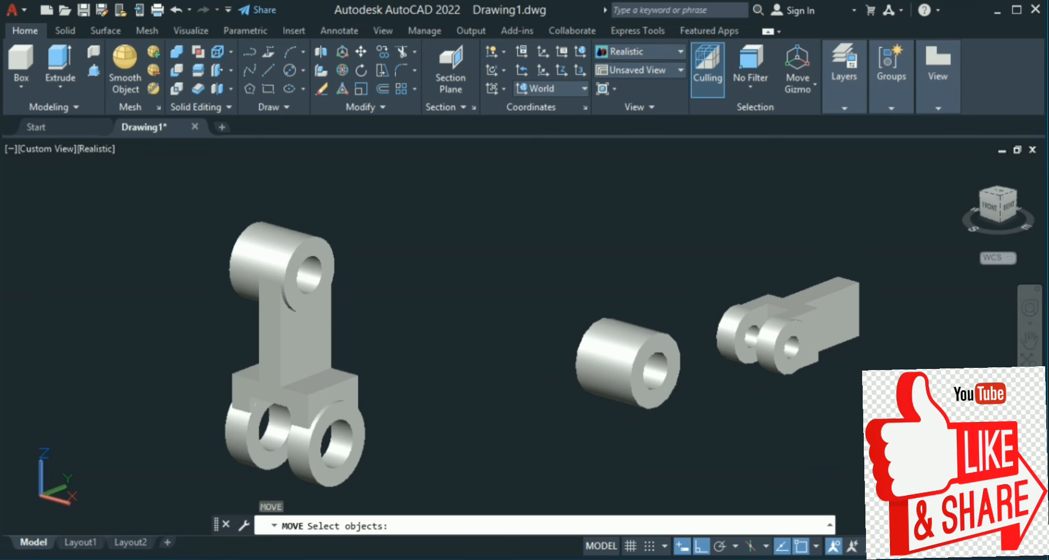
key("Escape")
Move the copied hollow cylinder by its bore centre onto the free end of the smaller link's stem
left_click(654, 386)
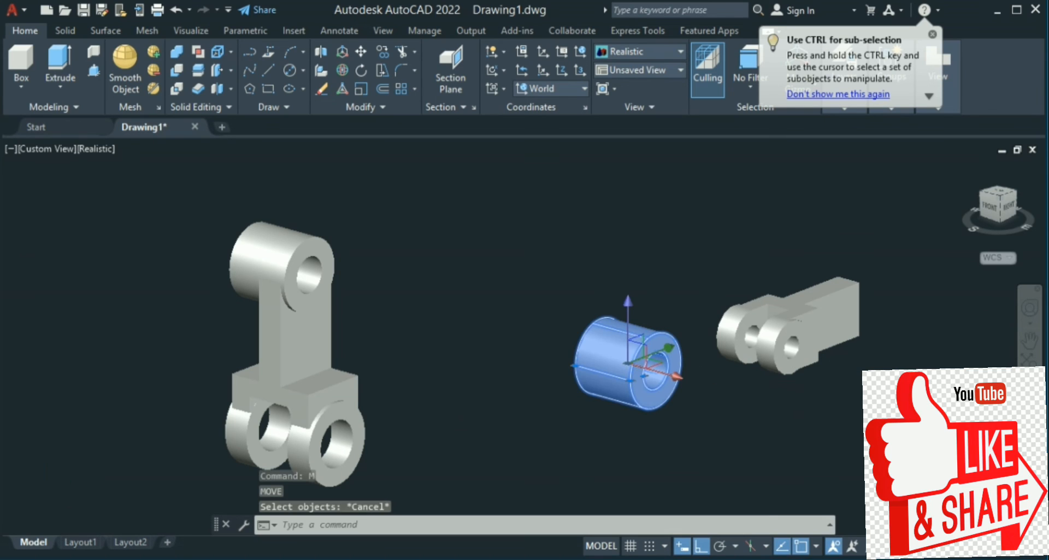
type("m")
key("Return")
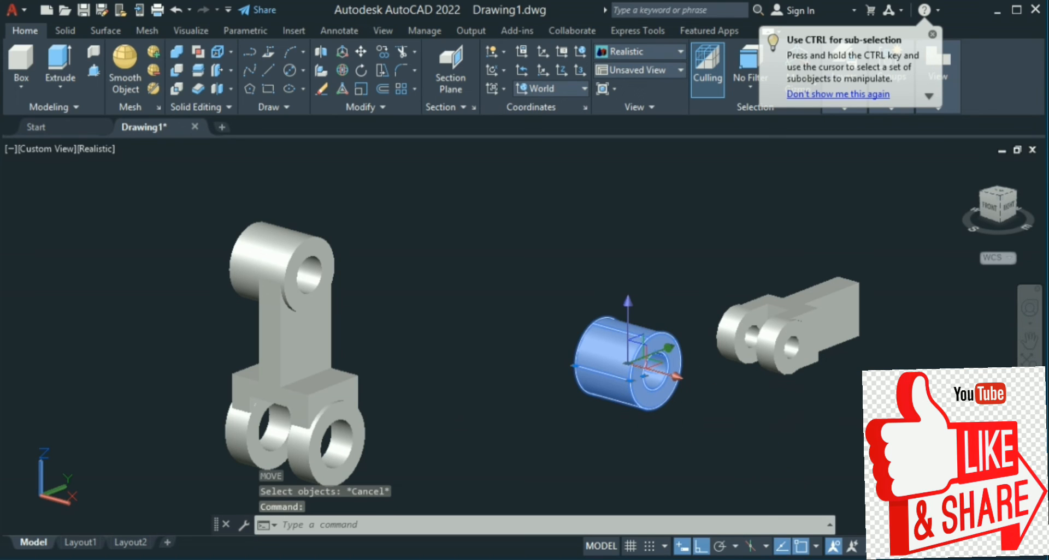
left_click(655, 373)
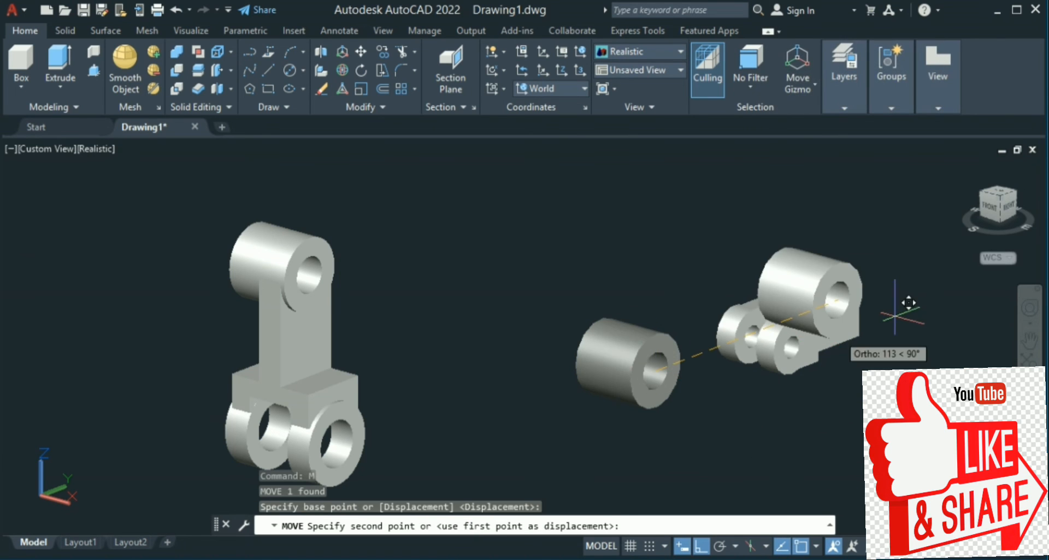
scroll(903, 307, "up", 1)
scroll(902, 306, "up", 5)
left_click(722, 283)
scroll(716, 296, "down", 4)
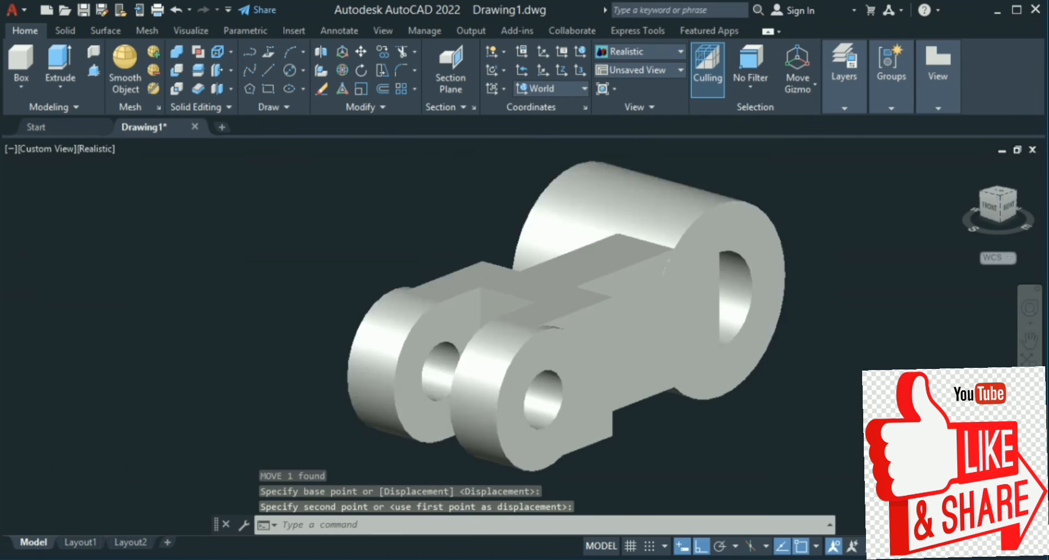
Subtract the hollow cylinder from the smaller link's stem end and clear the leftover piece inside its bore with Presspull
scroll(686, 277, "up", 2)
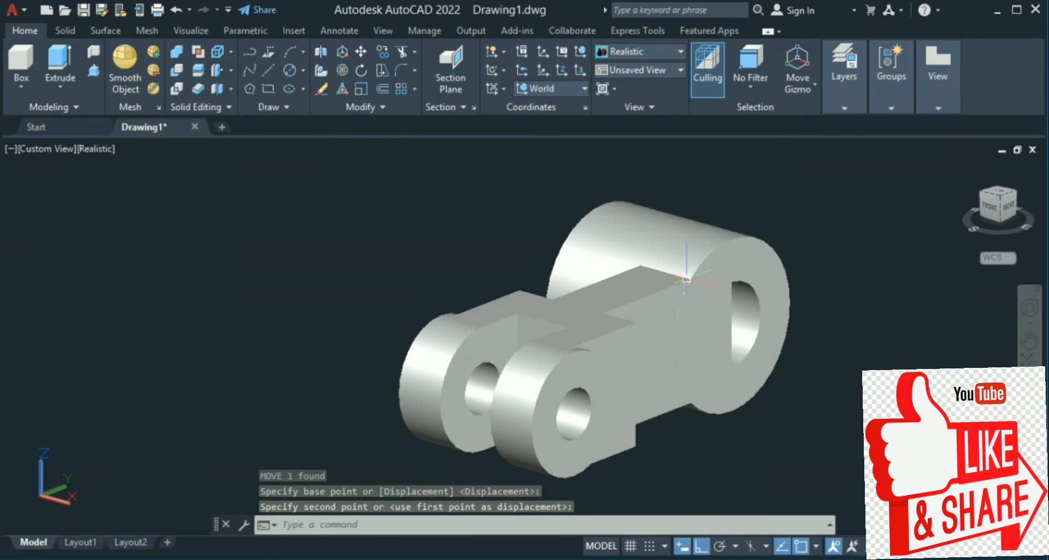
left_click(175, 71)
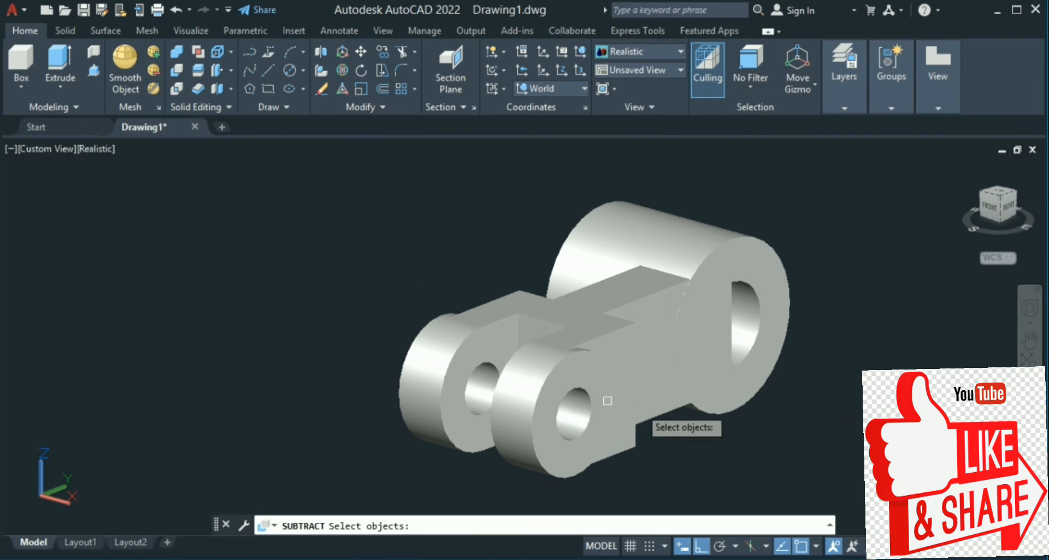
left_click(641, 414)
key("Return")
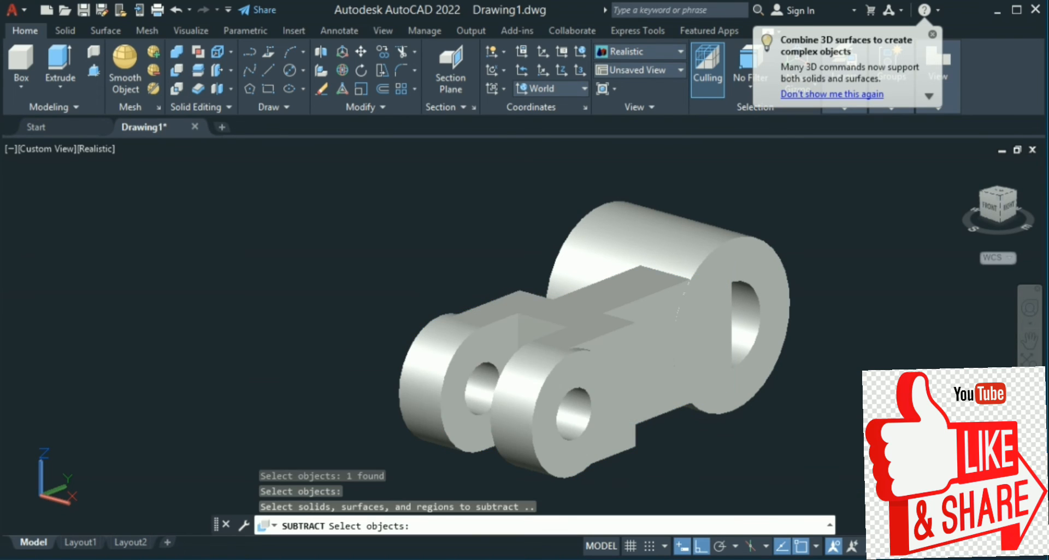
left_click(727, 250)
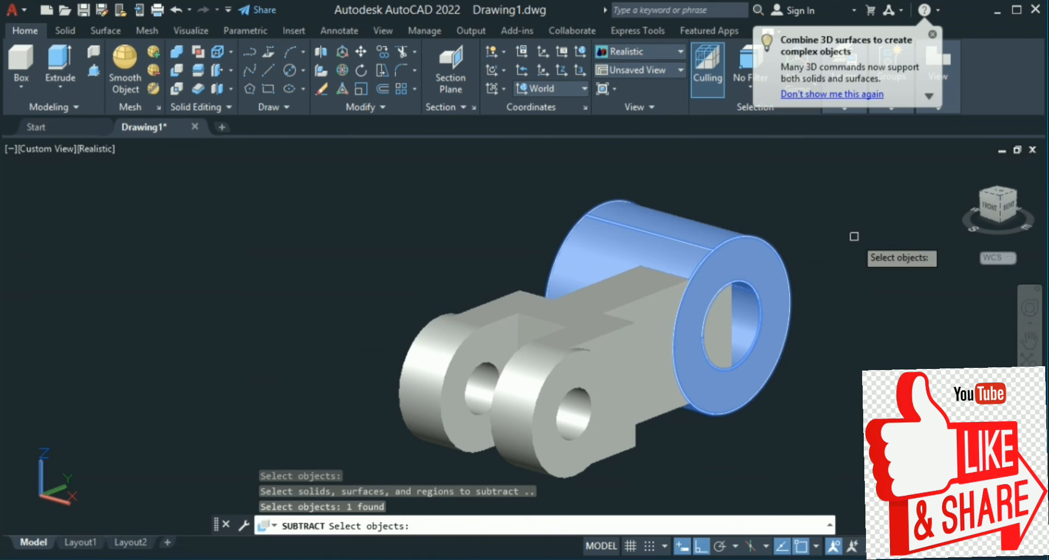
key("Return")
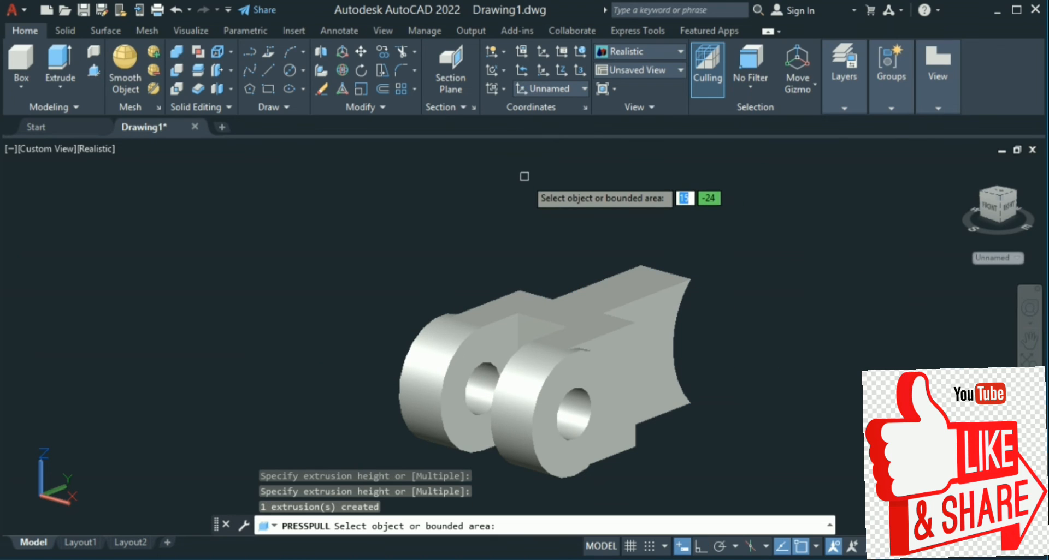
key("Return")
left_click(608, 318)
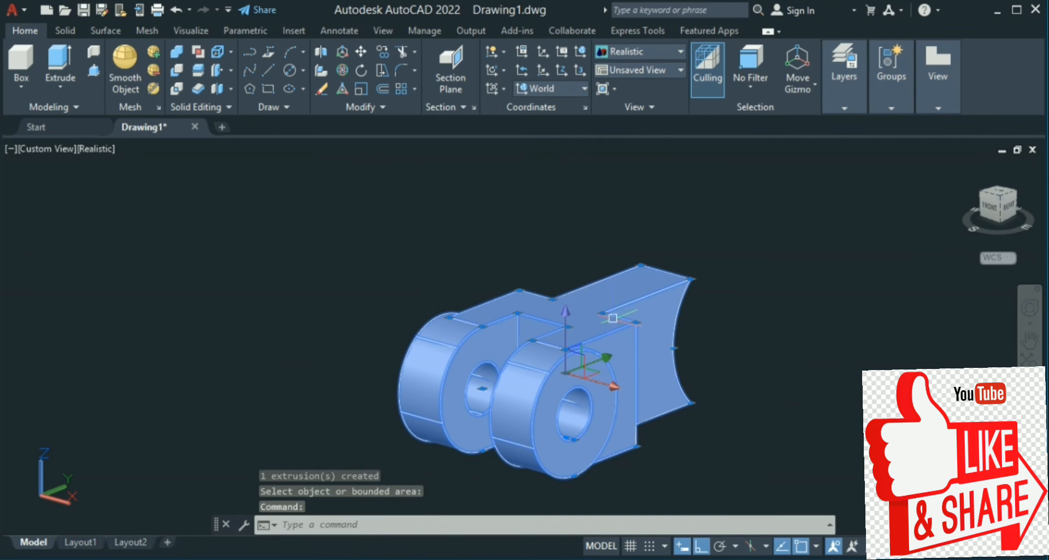
type("m")
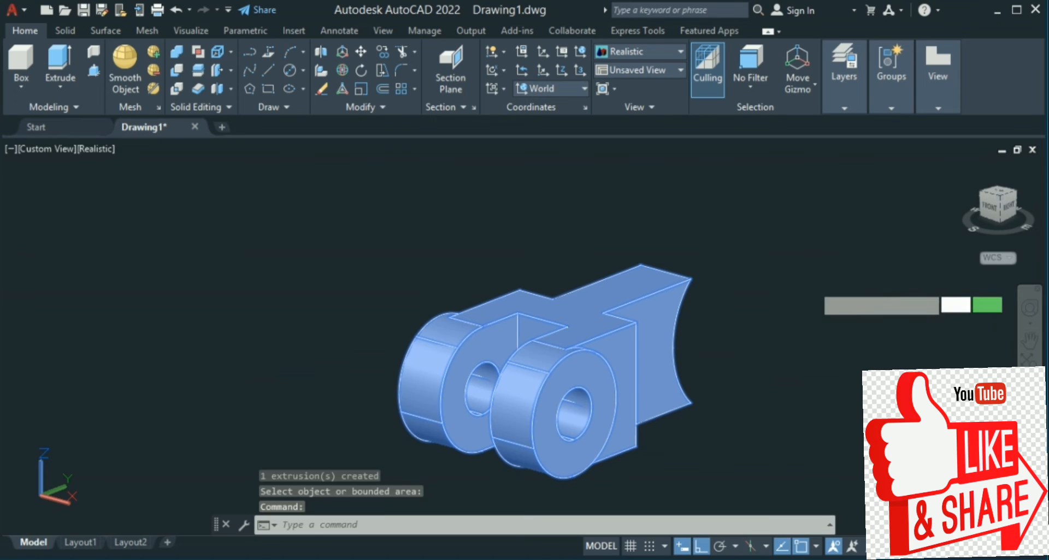
key("Return")
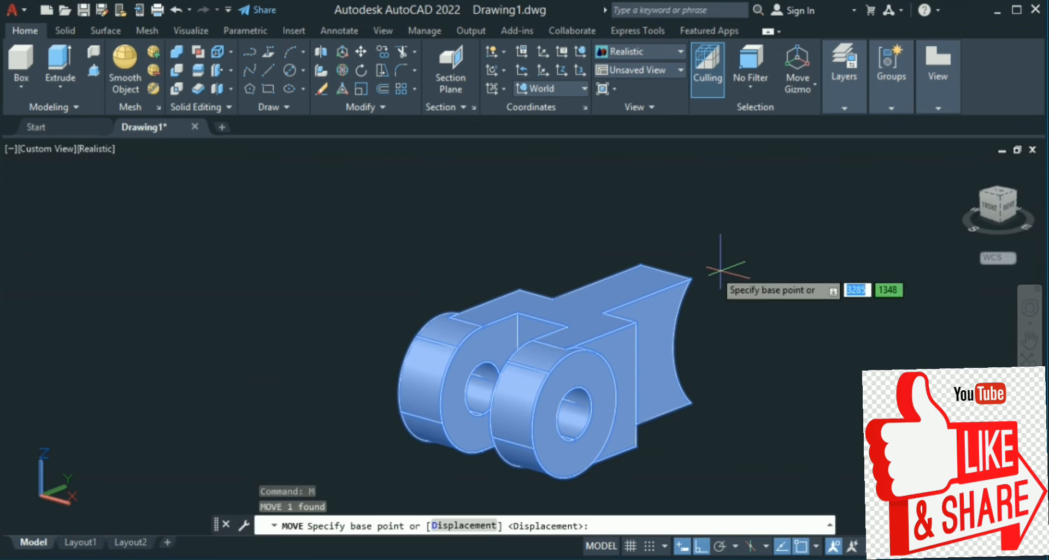
left_click(666, 271)
scroll(791, 261, "down", 5)
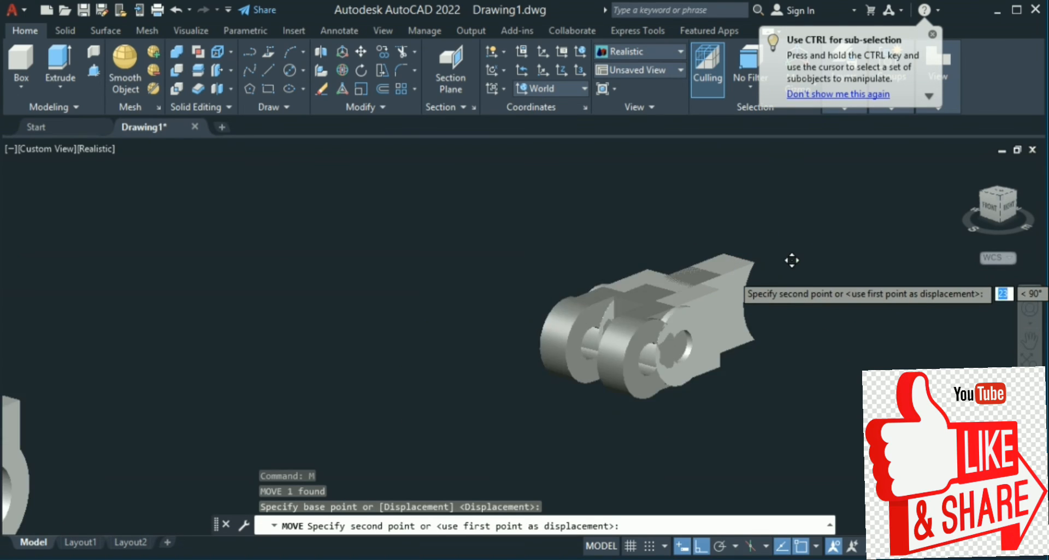
scroll(417, 241, "up", 5)
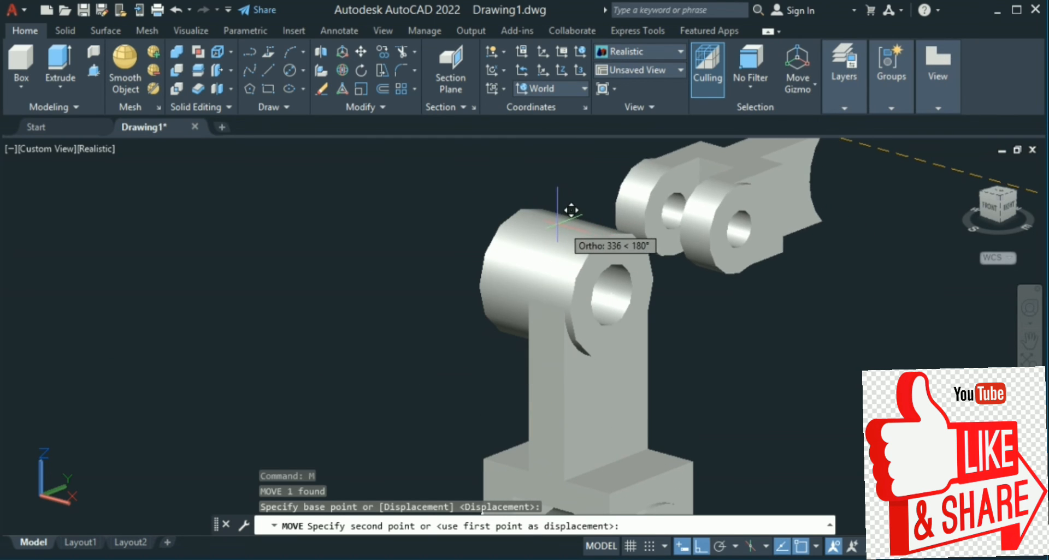
key("Escape")
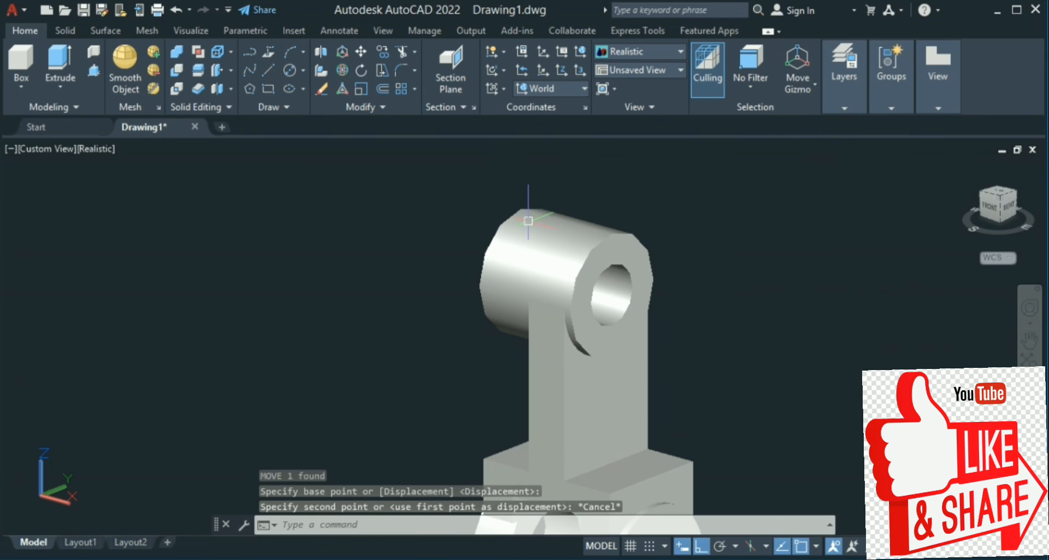
Draw a helper line along the top of the large link's upper hollow cylinder, from the front face's top quadrant to the back face
type("line")
key("Return")
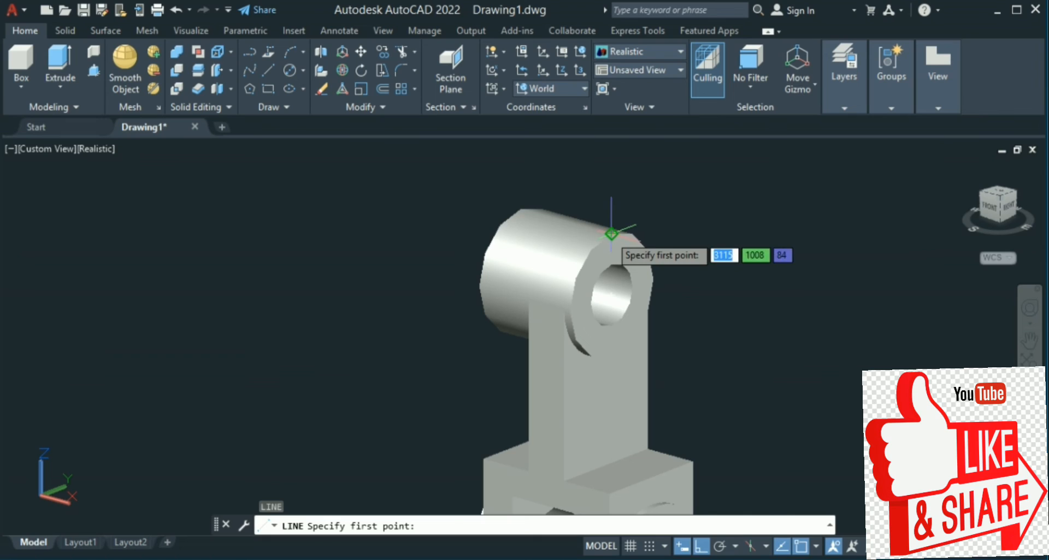
left_click(611, 234)
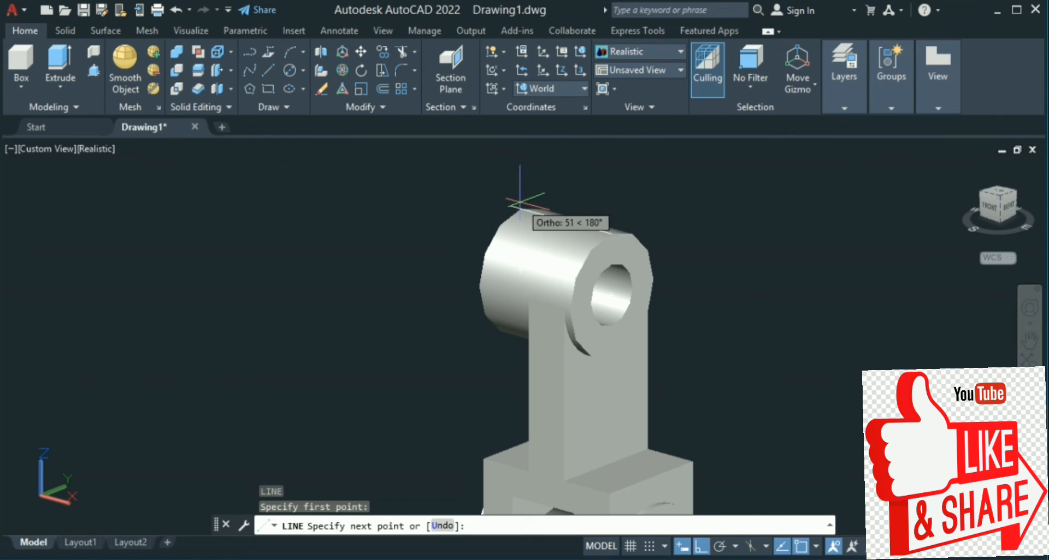
left_click(520, 209)
key("Escape")
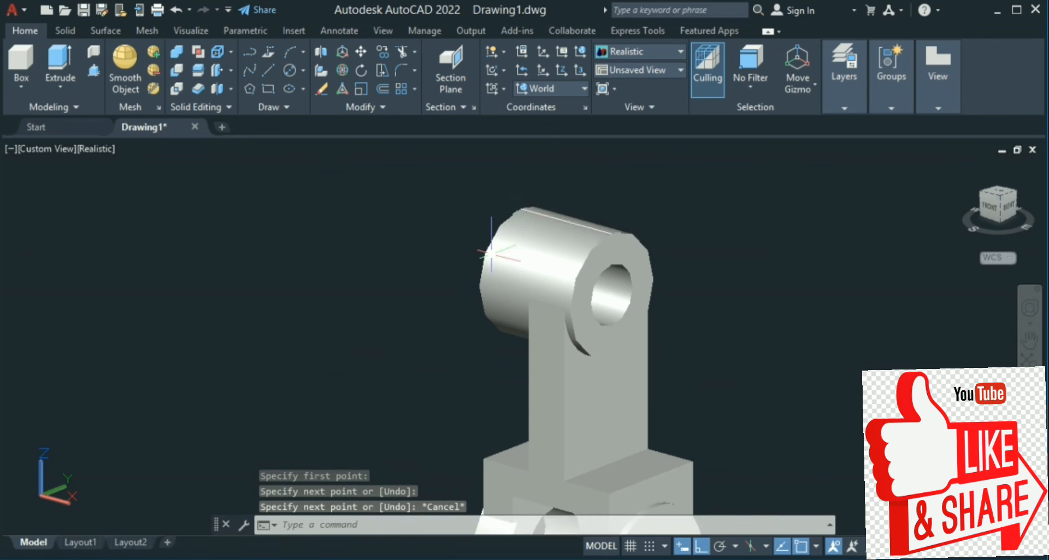
Move the smaller forked link from the middle of its curved end's top edge to the midpoint of the helper line on the cylinder
scroll(490, 255, "down", 4)
left_click(852, 297)
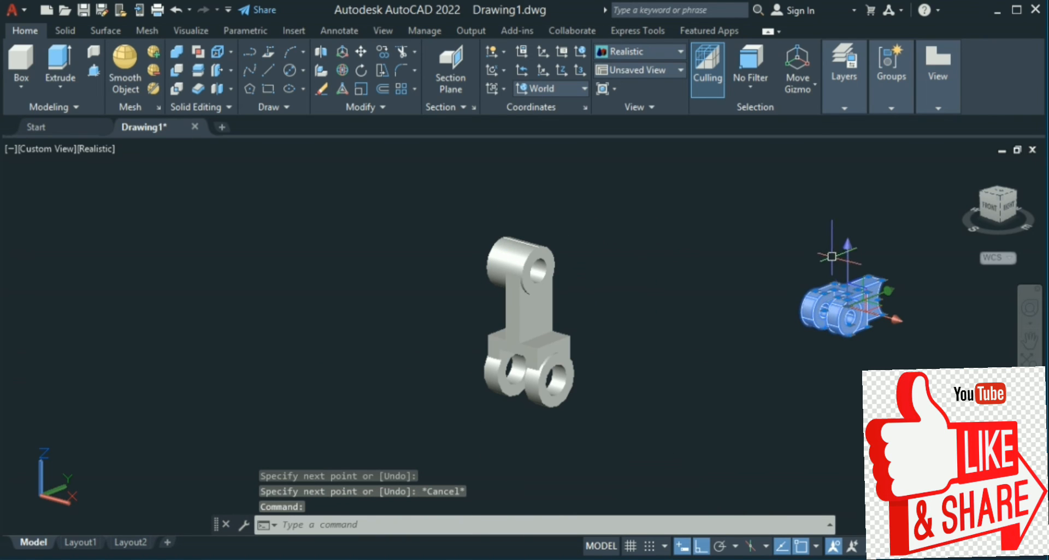
type("m")
key("Return")
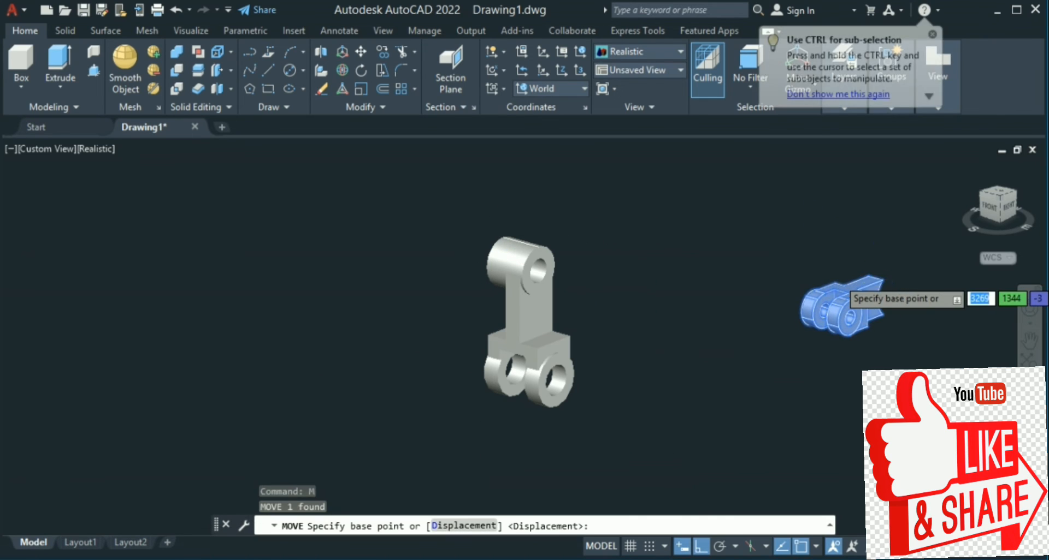
scroll(877, 273, "up", 3)
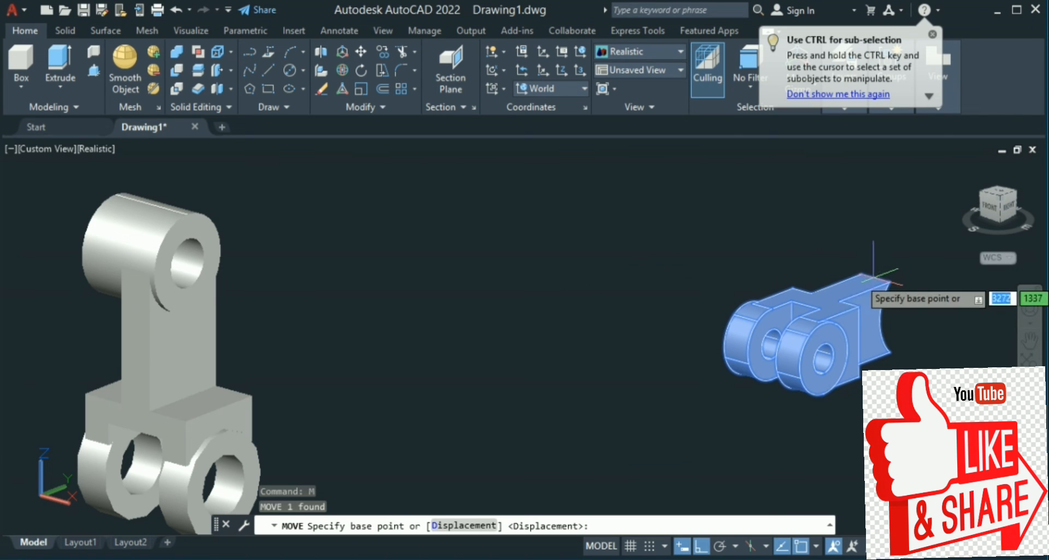
left_click(875, 277)
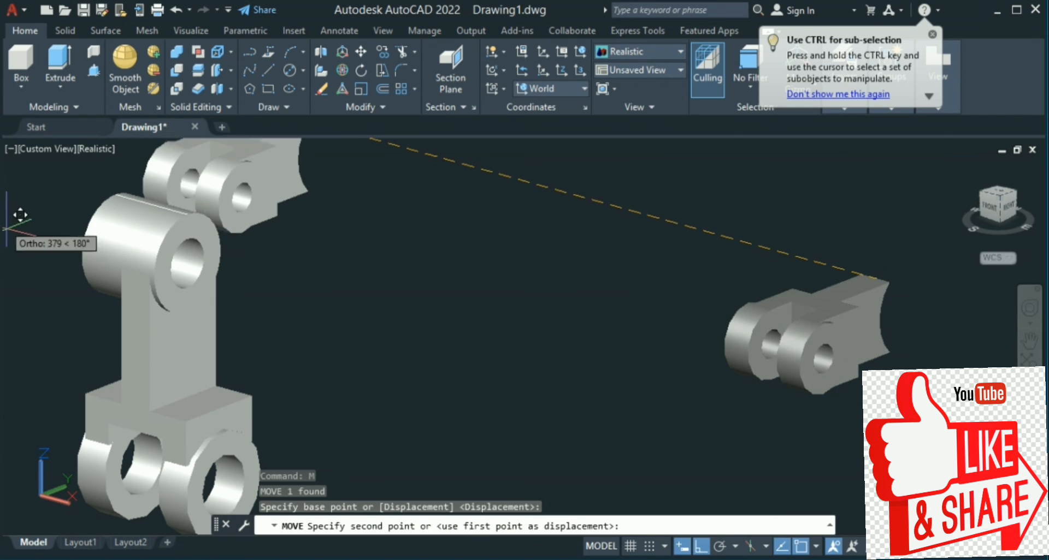
scroll(147, 155, "up", 5)
scroll(74, 192, "up", 2)
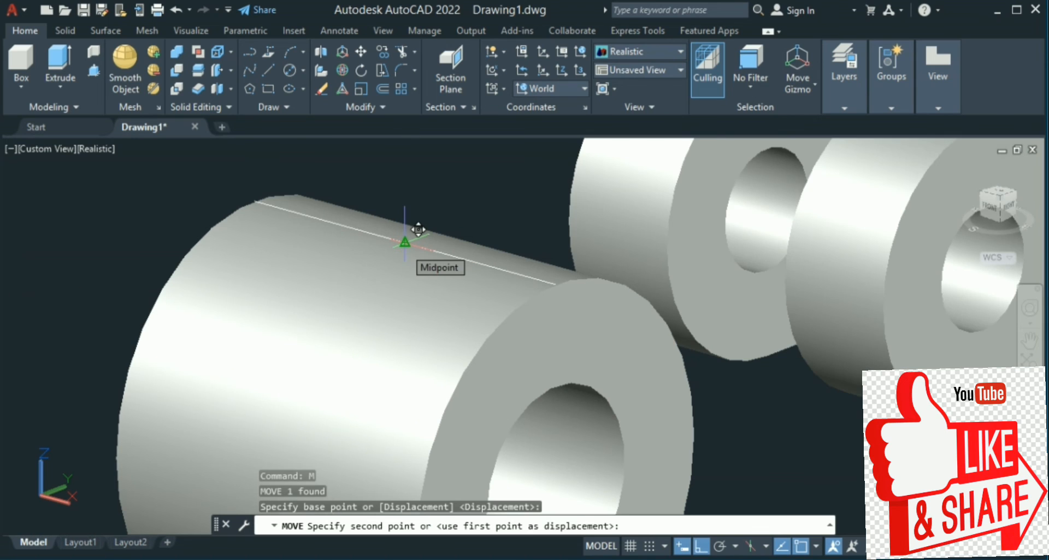
left_click(404, 246)
key("Escape")
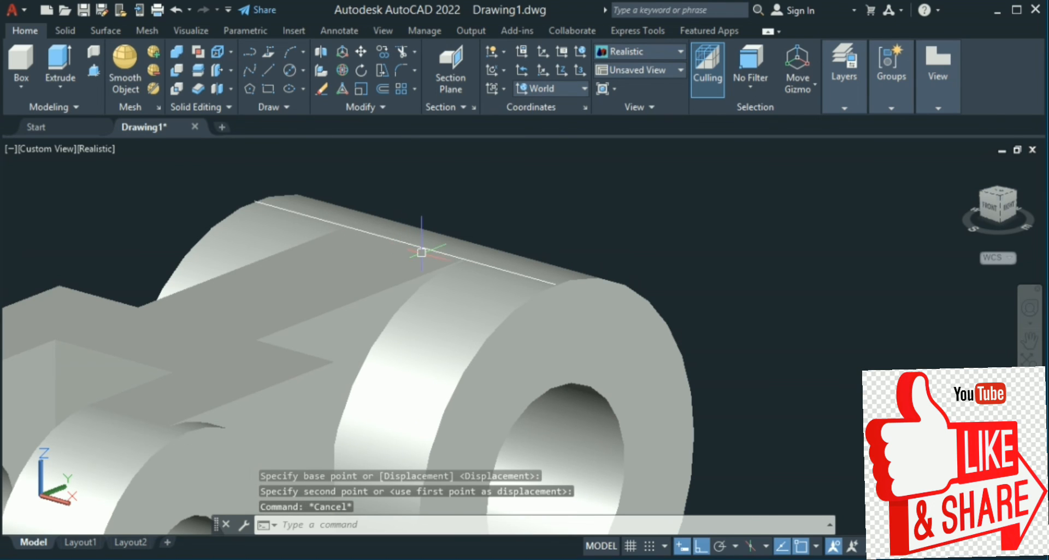
left_click(452, 251)
key("Escape")
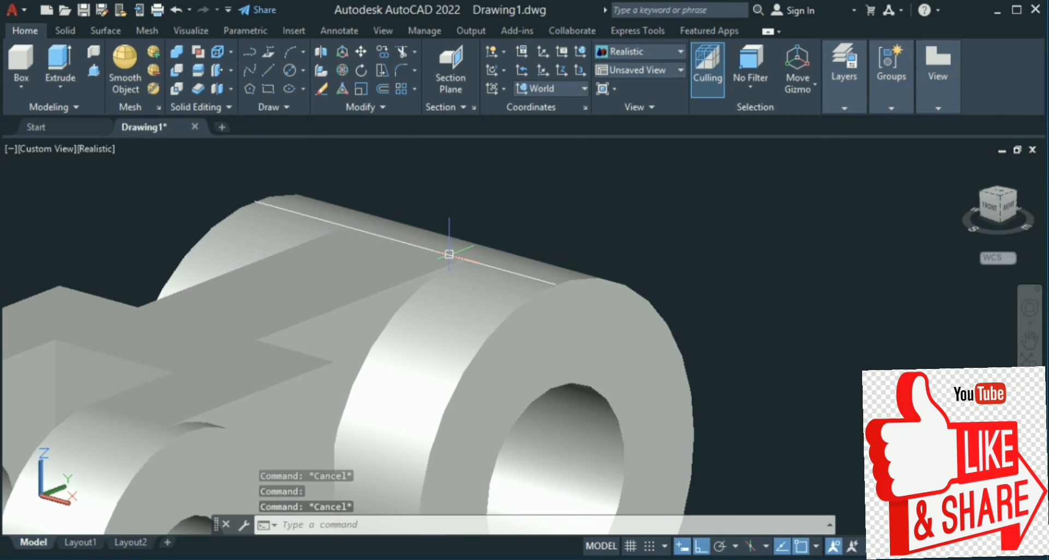
Move all five solids of the joined links together about 364 units along the Y axis, leaving the helper line behind
scroll(589, 265, "down", 5)
scroll(589, 266, "down", 3)
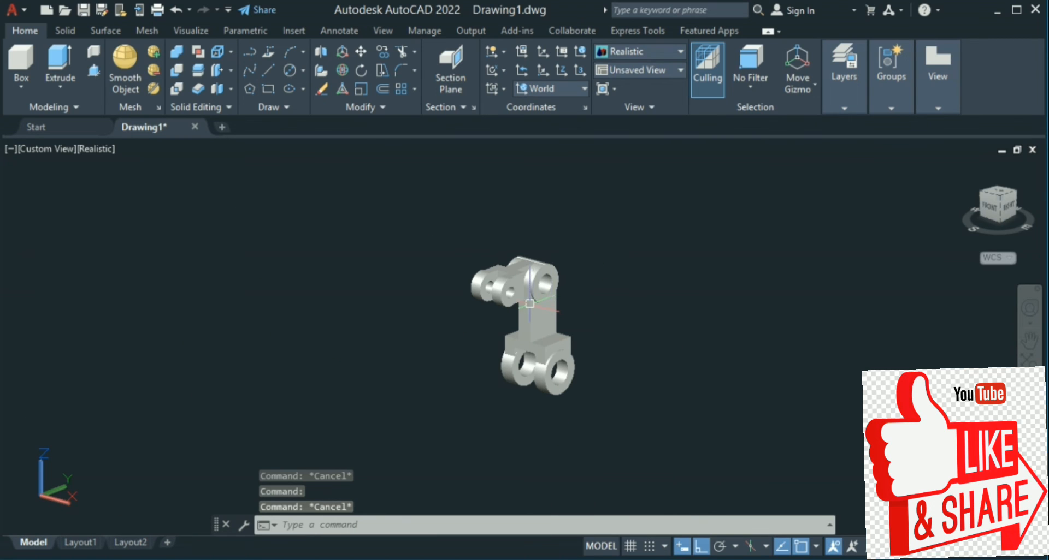
scroll(621, 214, "up", 2)
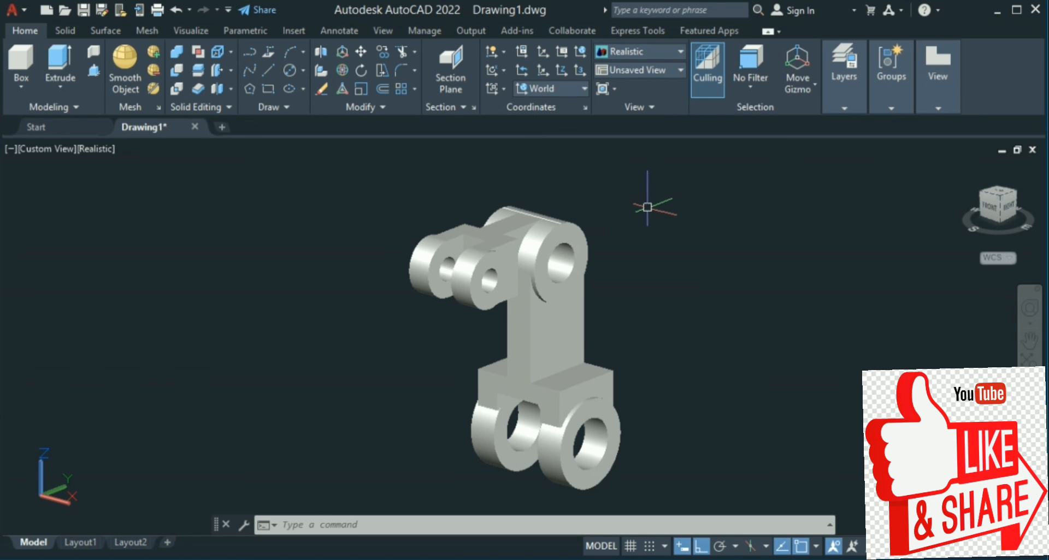
scroll(440, 265, "up", 3)
scroll(440, 265, "down", 2)
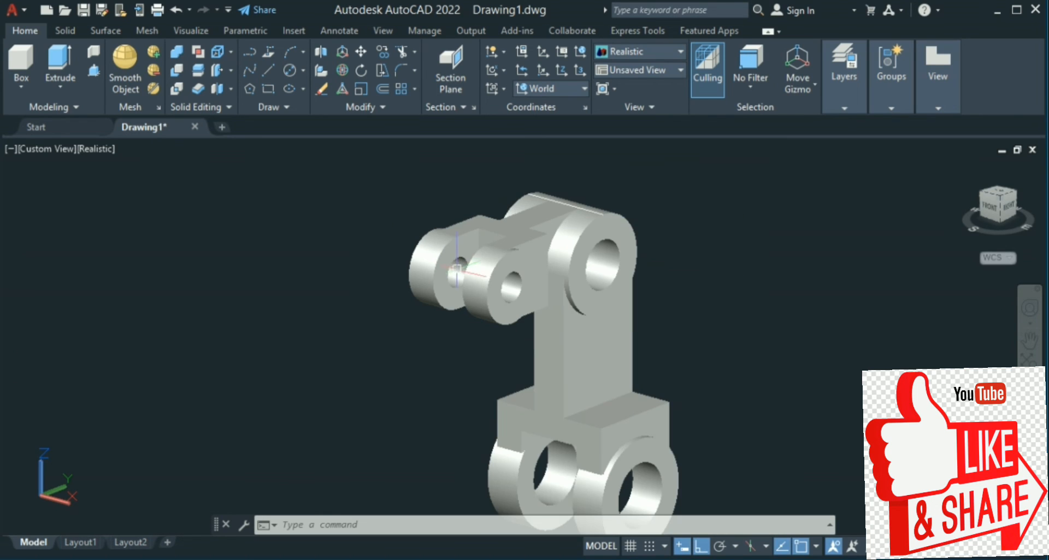
left_click(599, 308)
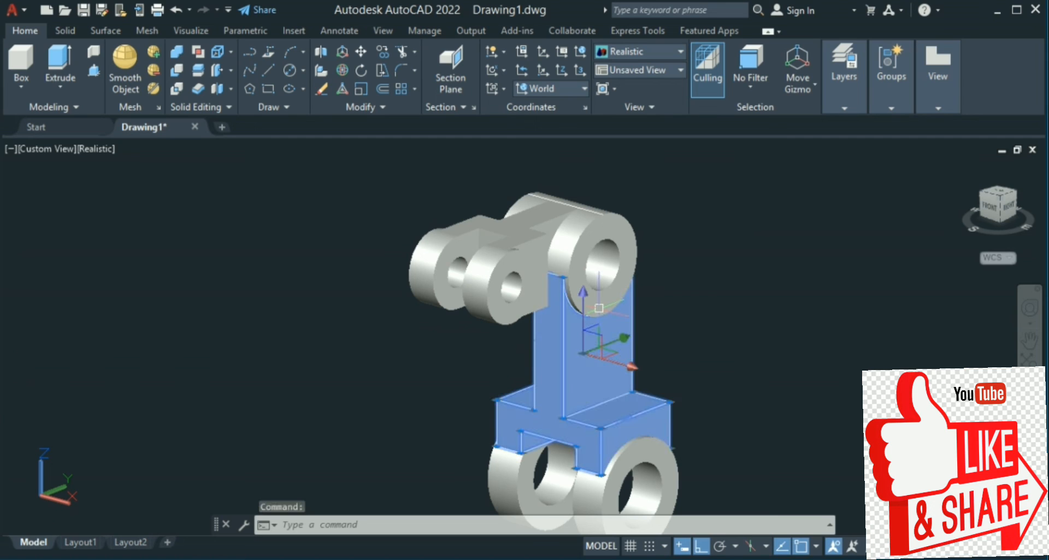
left_click(500, 275)
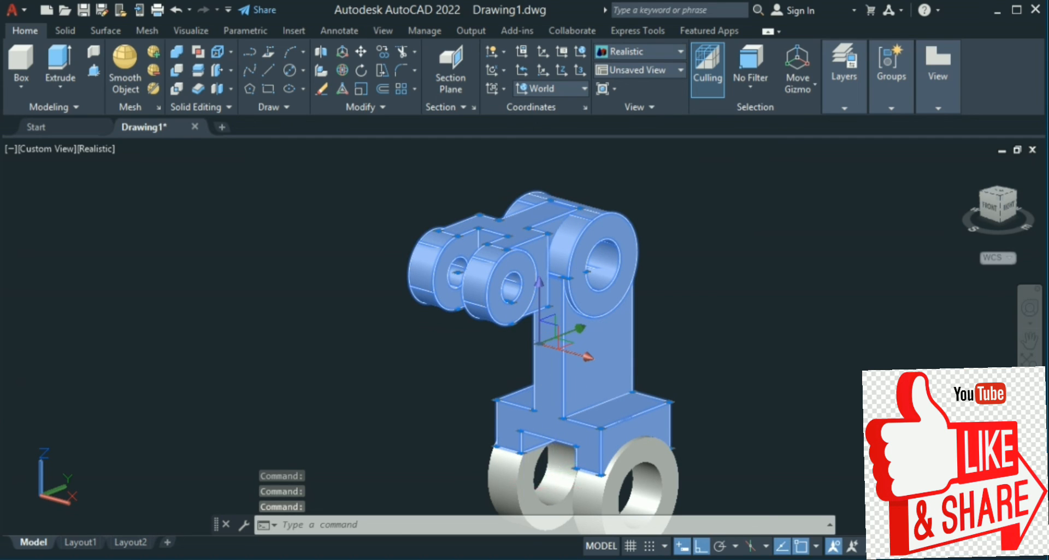
left_click(579, 489)
left_click(590, 493)
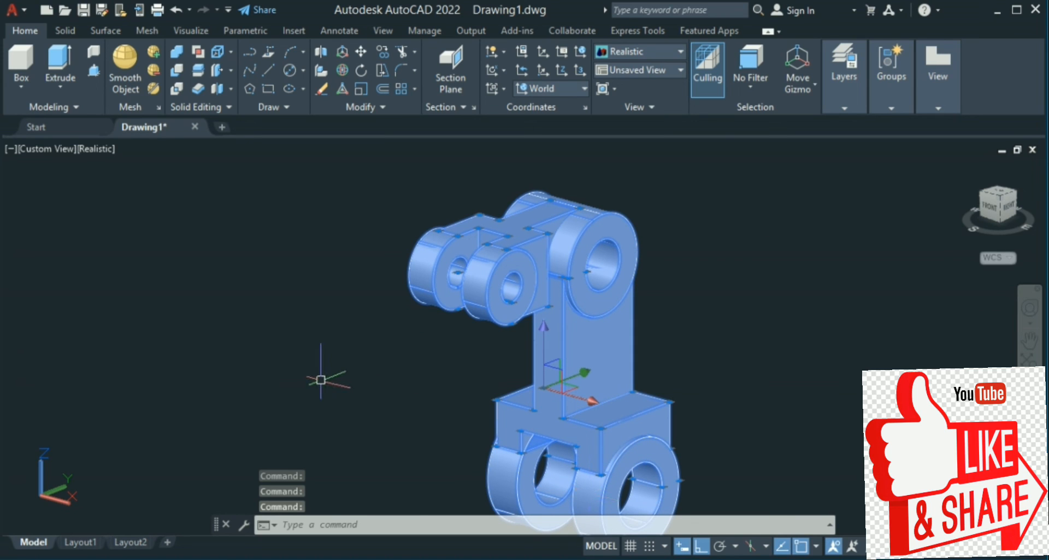
type("m")
key("Return")
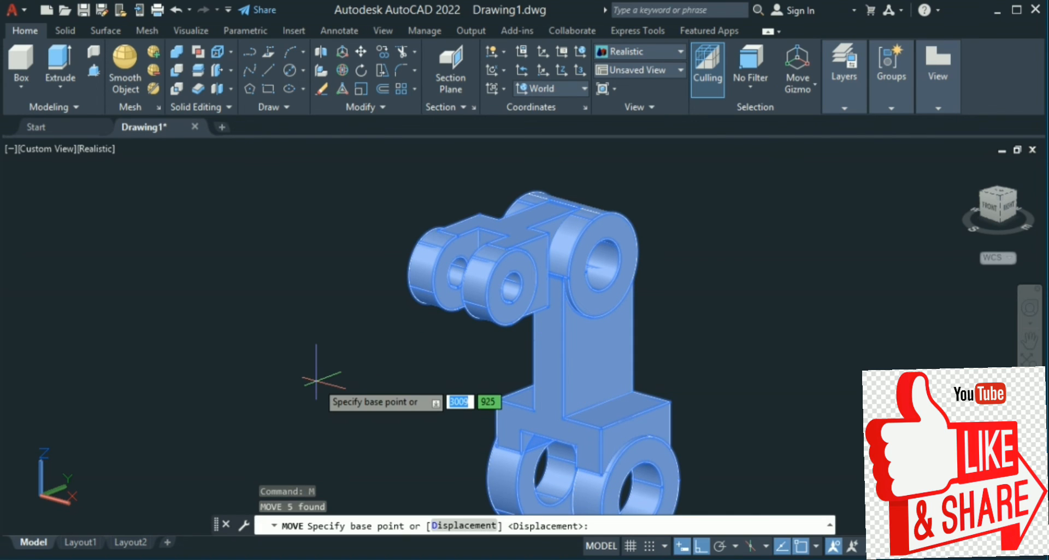
scroll(298, 422, "down", 3)
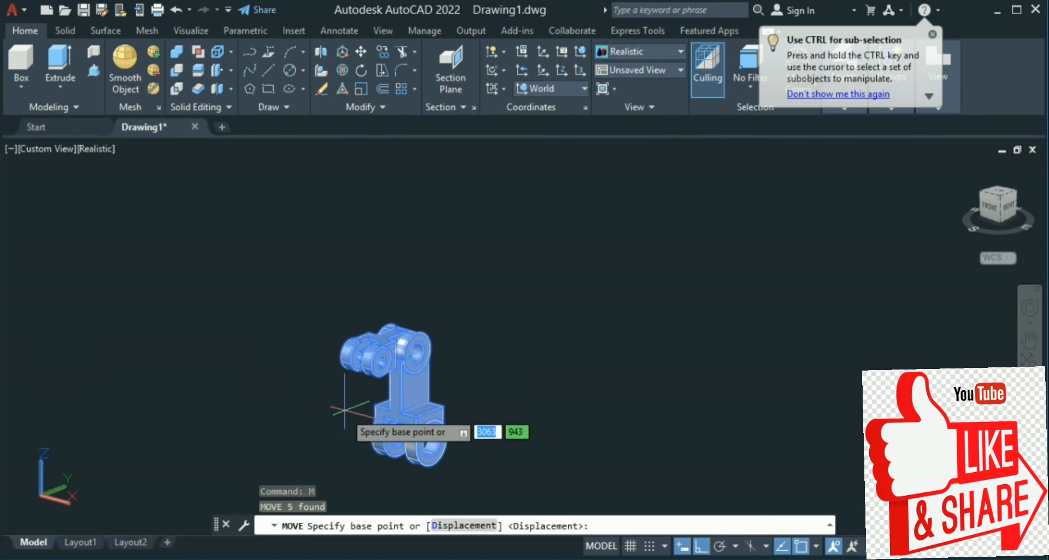
left_click(406, 462)
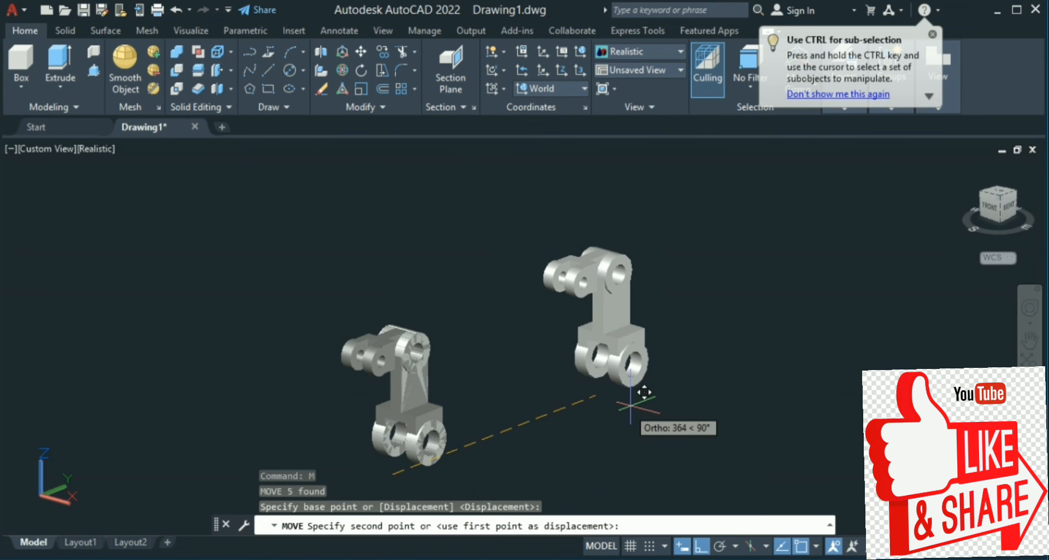
left_click(643, 422)
Erase the helper line left beside the assembly
left_click(449, 261)
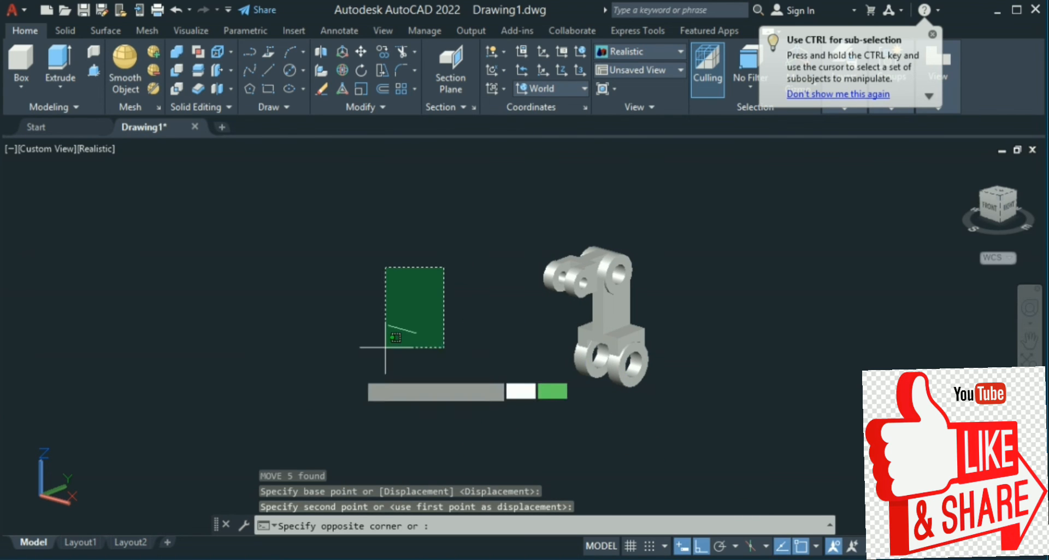
left_click(353, 370)
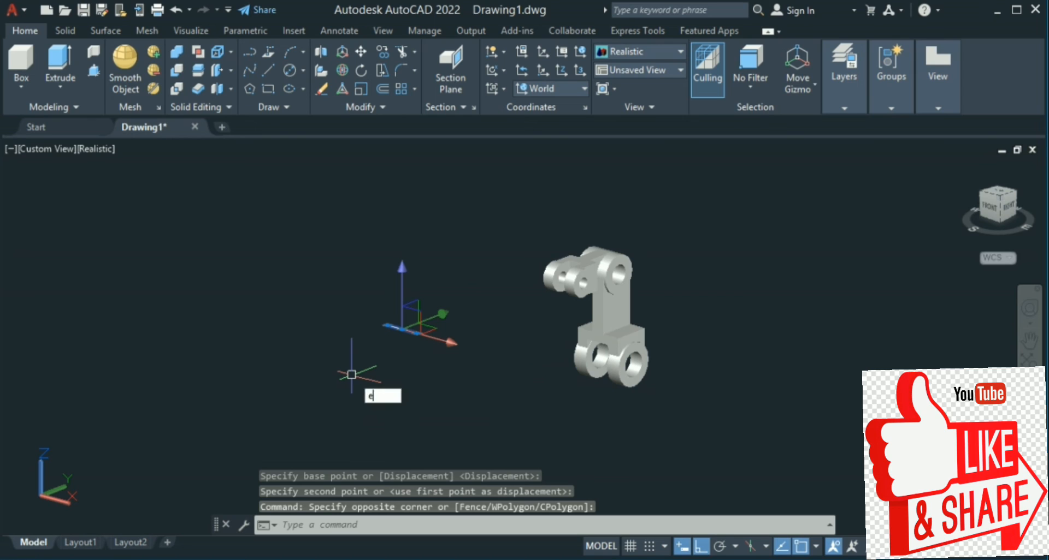
key("Return")
Open the Materials Browser and clear the selection of the assembly's upper hollow cylinder
scroll(622, 271, "up", 3)
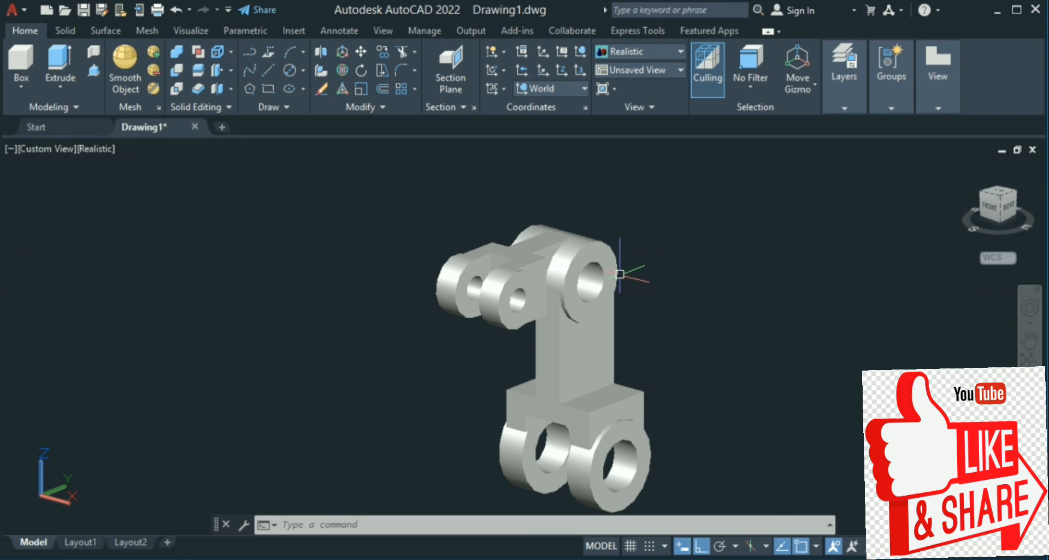
type("MAT")
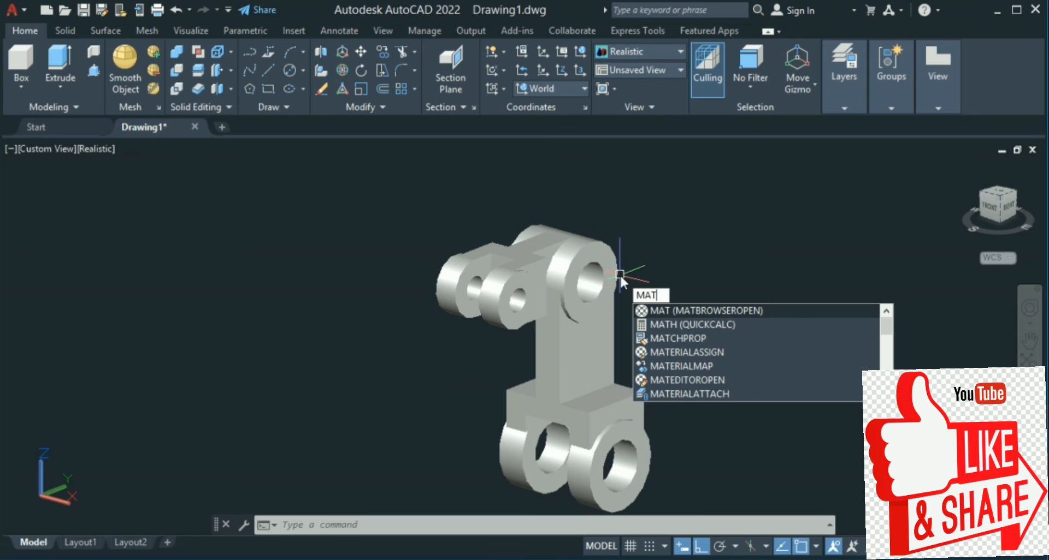
key("Return")
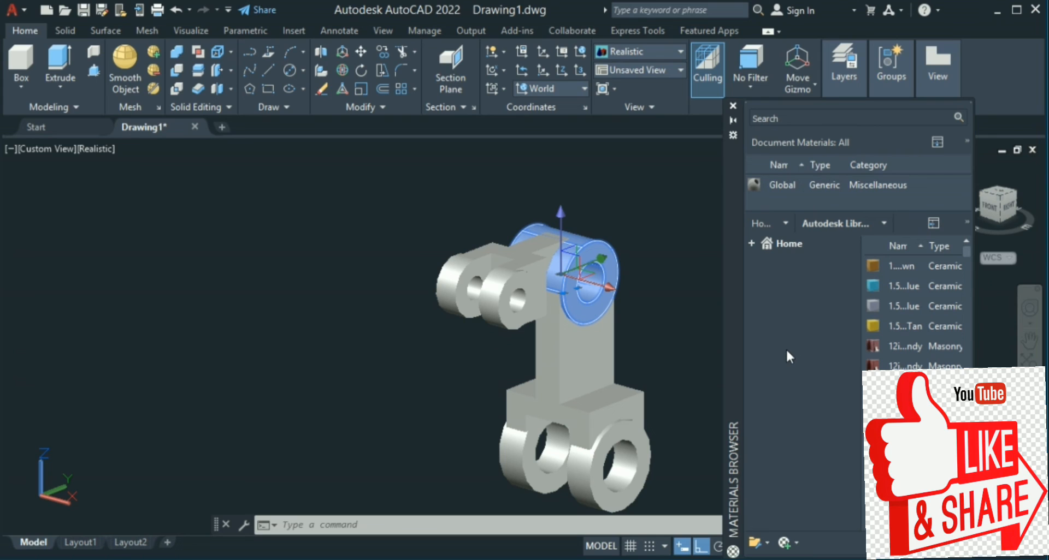
left_click(679, 276)
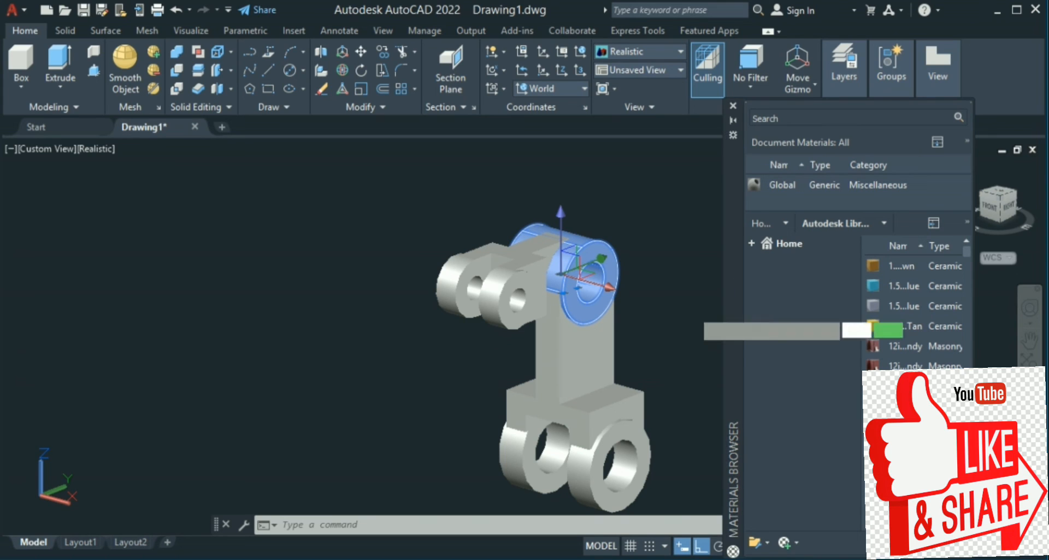
left_click(685, 329)
left_click(660, 306)
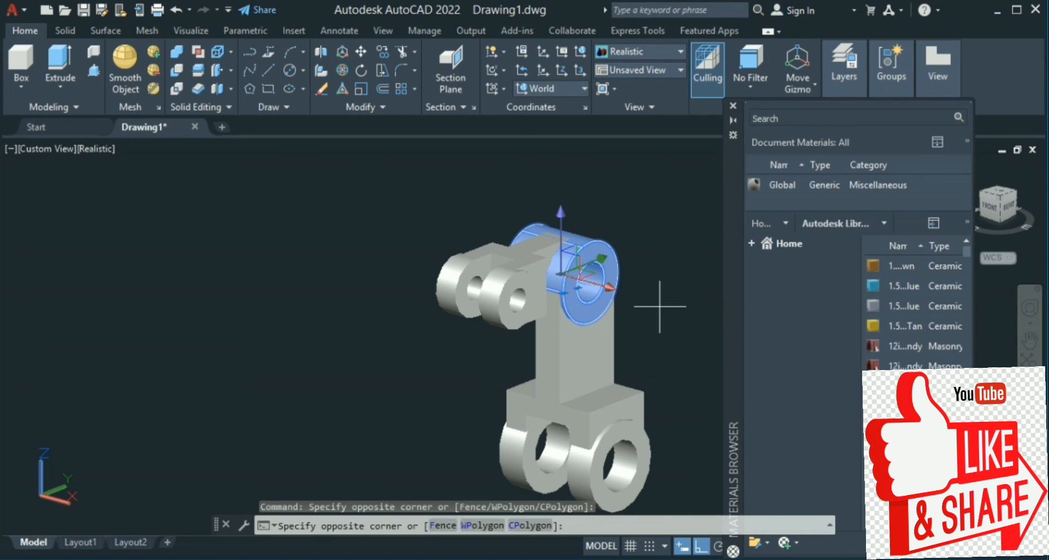
left_click(569, 261)
key("Escape")
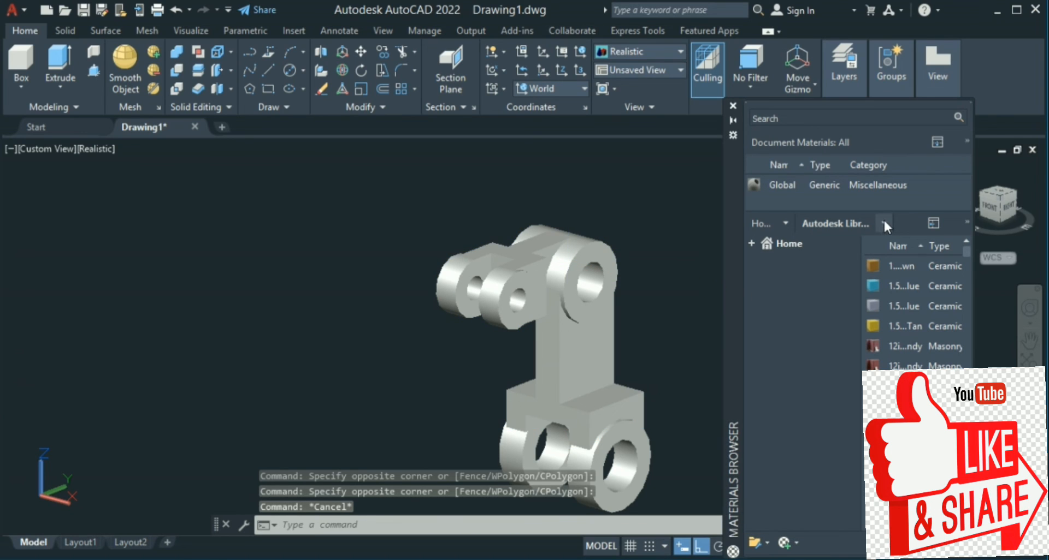
key("Escape")
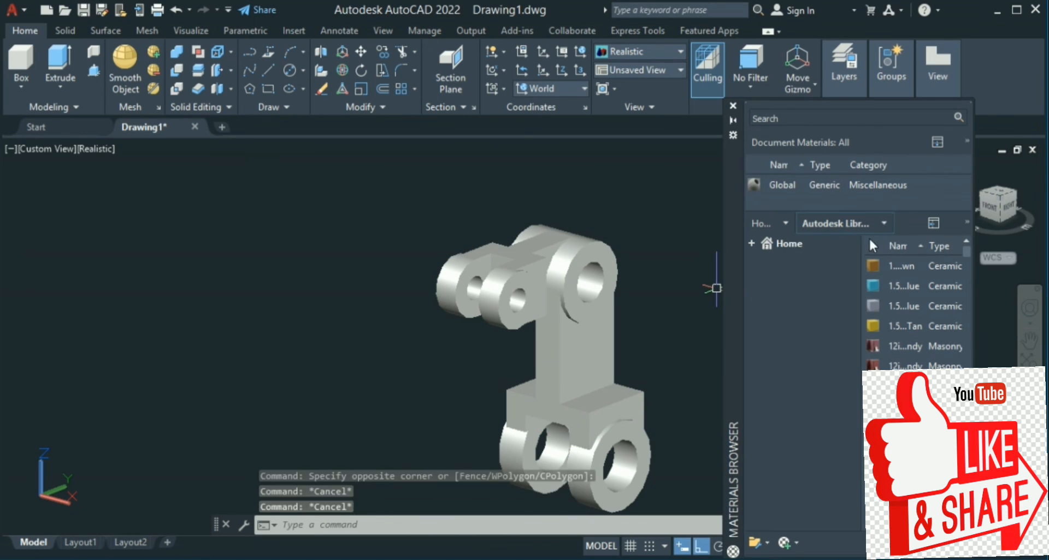
Browse the Metal category of the Autodesk Library for a material to use on the assembly
left_click(881, 227)
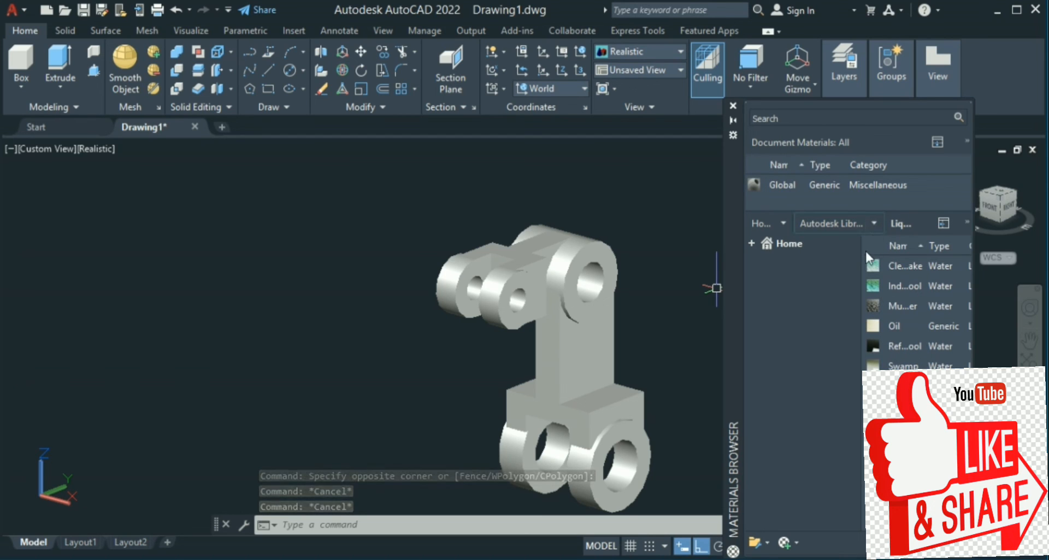
left_click(874, 222)
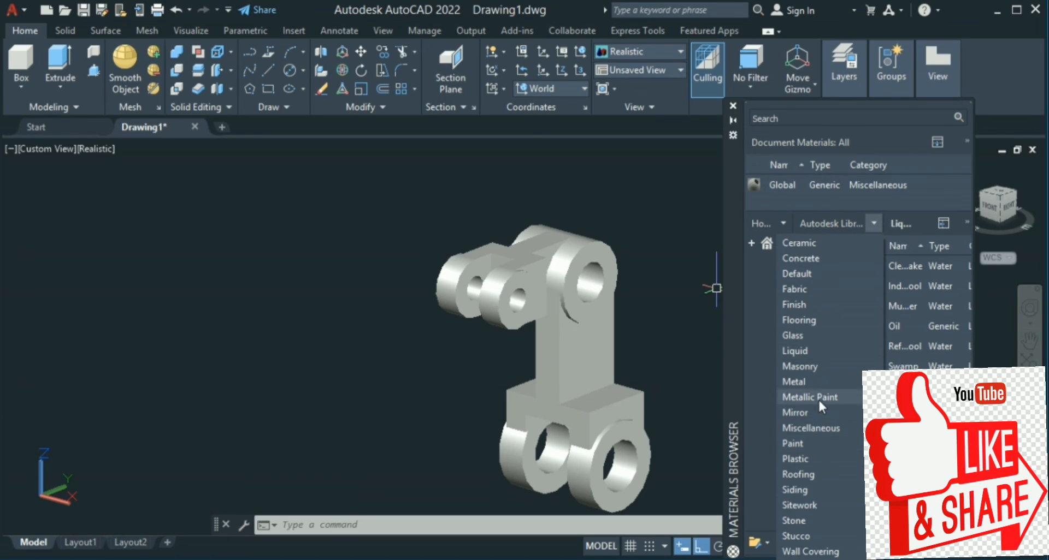
left_click(810, 382)
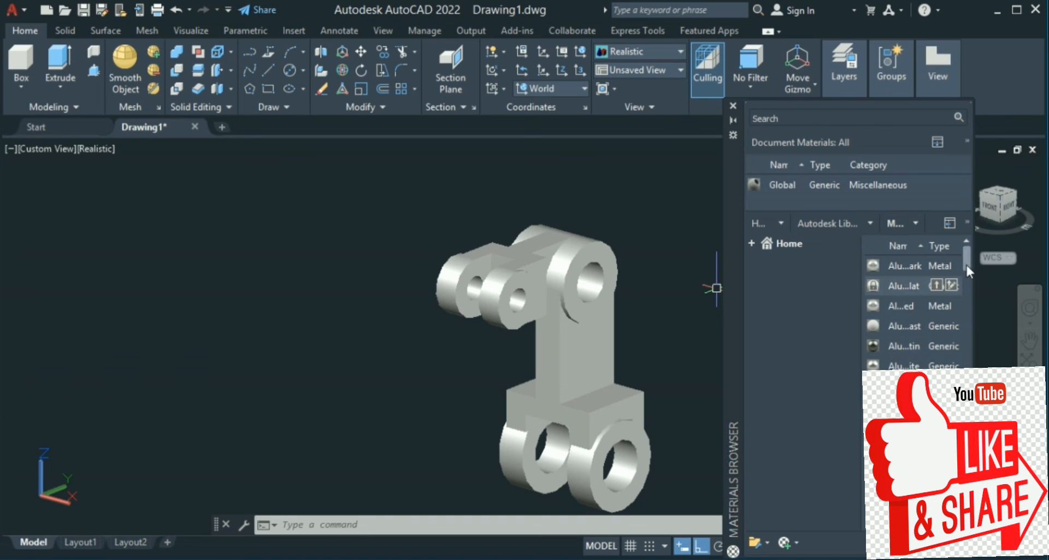
mouse_move(966, 293)
scroll(964, 313, "up", 1)
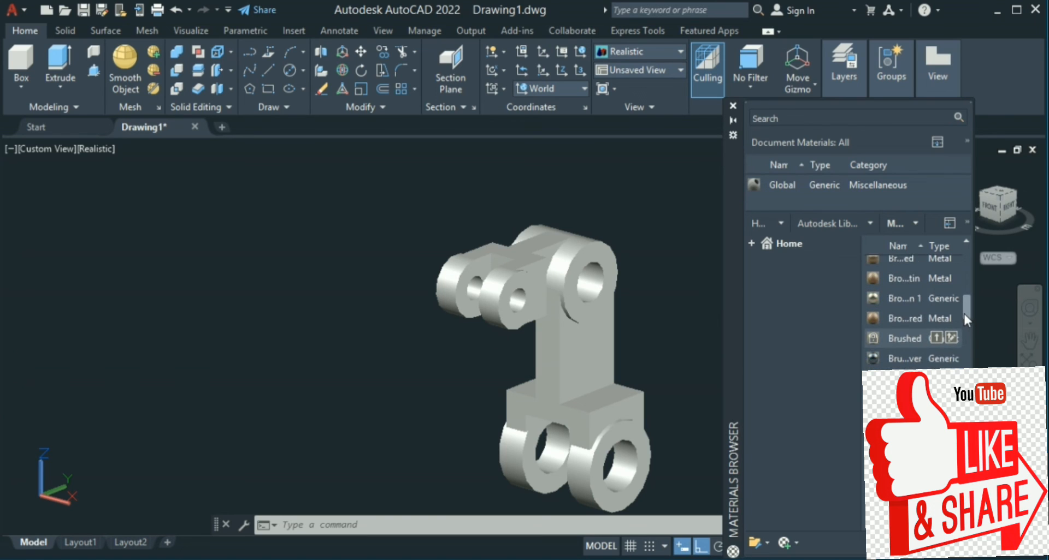
scroll(959, 294, "up", 5)
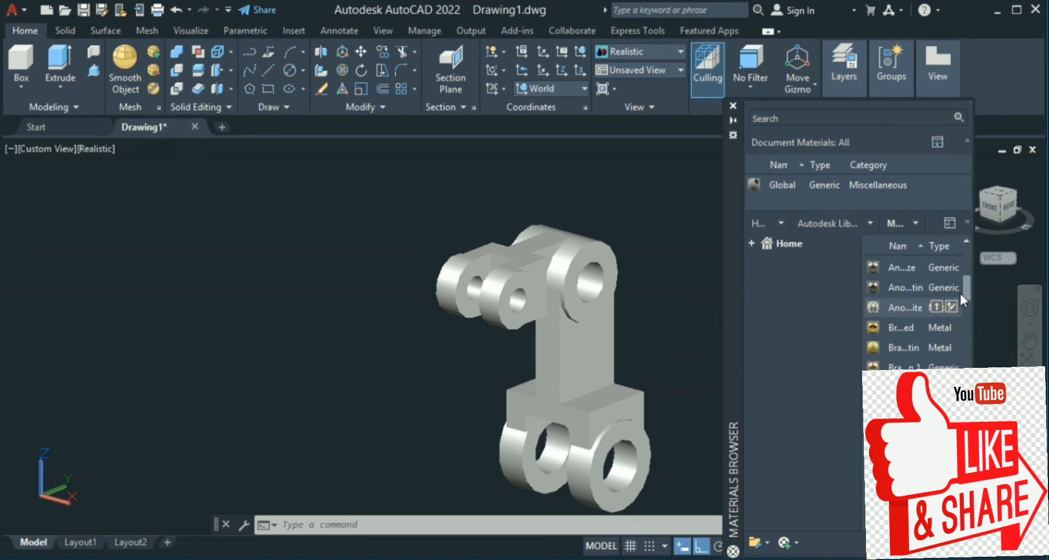
scroll(957, 286, "up", 3)
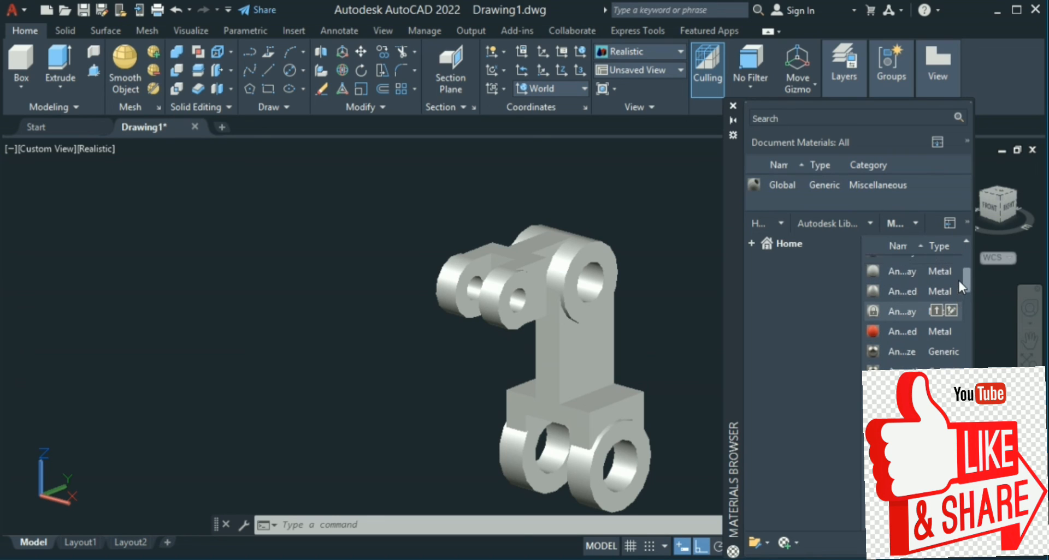
scroll(956, 271, "up", 2)
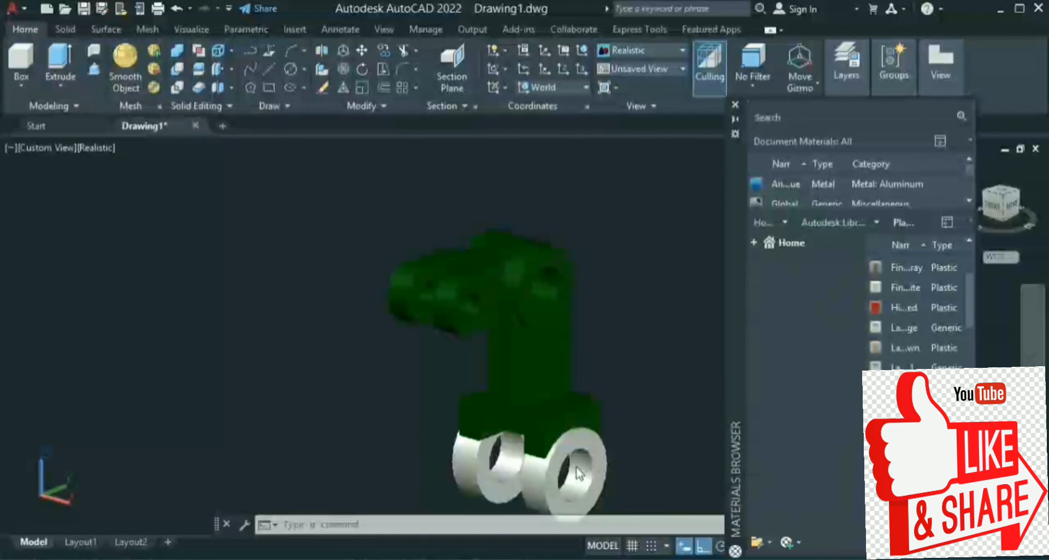
Apply the green material from the library's Plastic category to the two lower hollow cylinders and close the Materials Browser
left_click_drag(874, 428, 593, 478)
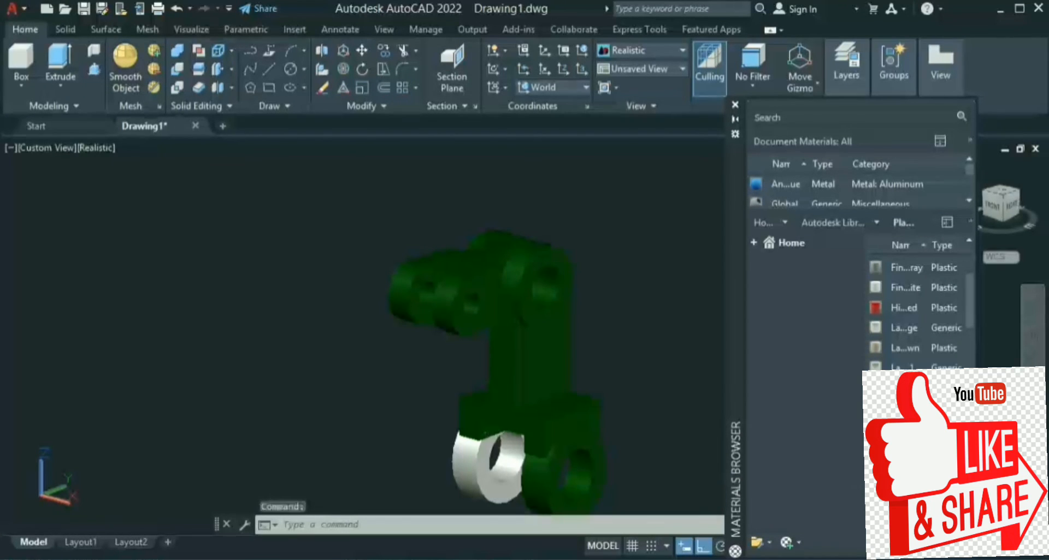
left_click_drag(507, 478, 505, 480)
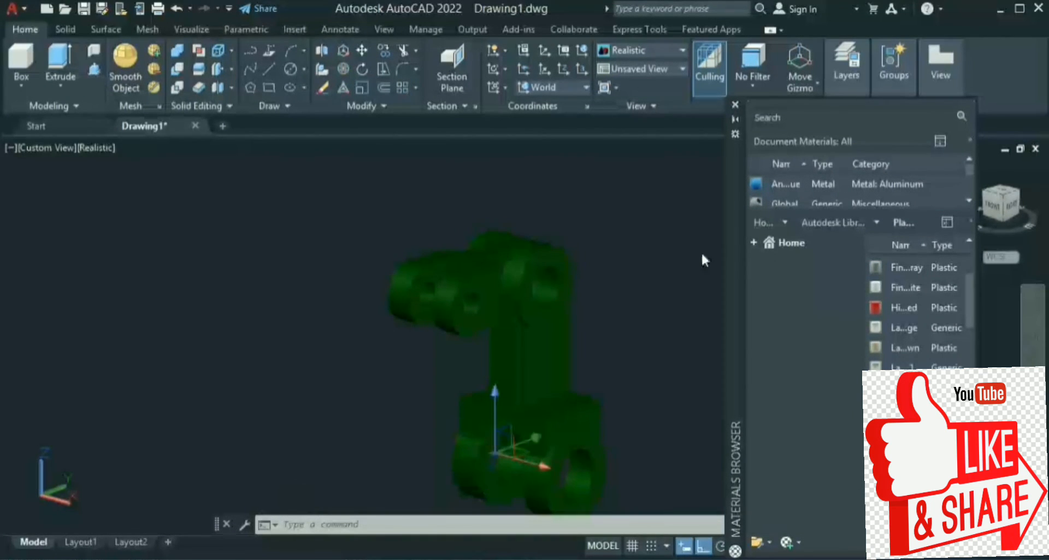
left_click(735, 103)
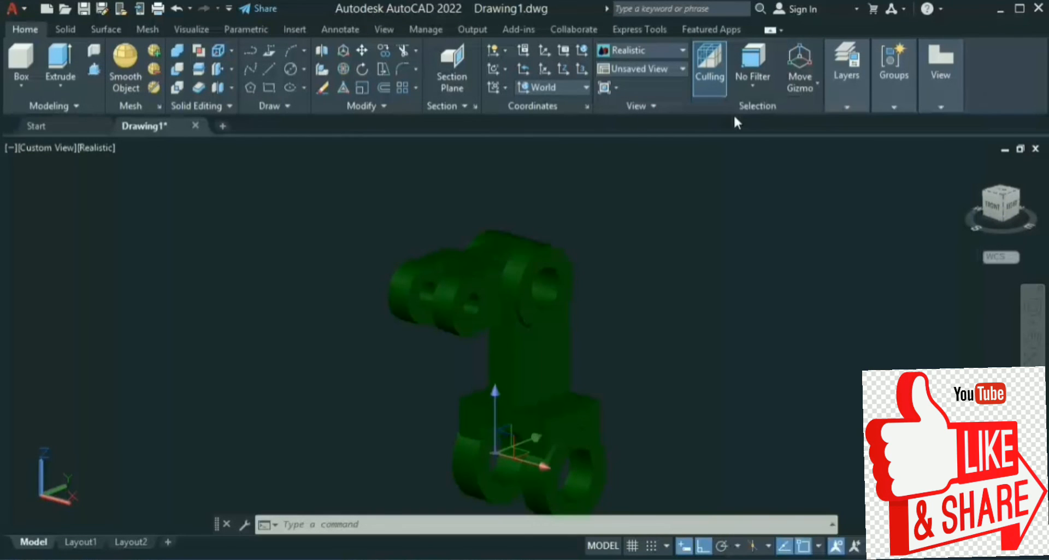
Union all five solids of the assembly into a single solid
scroll(630, 258, "down", 4)
scroll(615, 350, "up", 3)
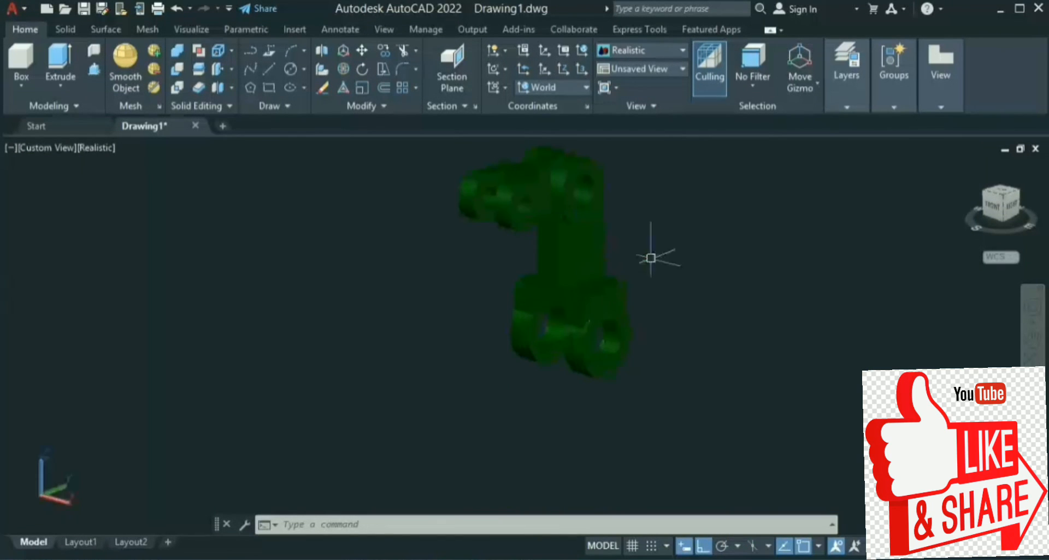
scroll(646, 338, "down", 2)
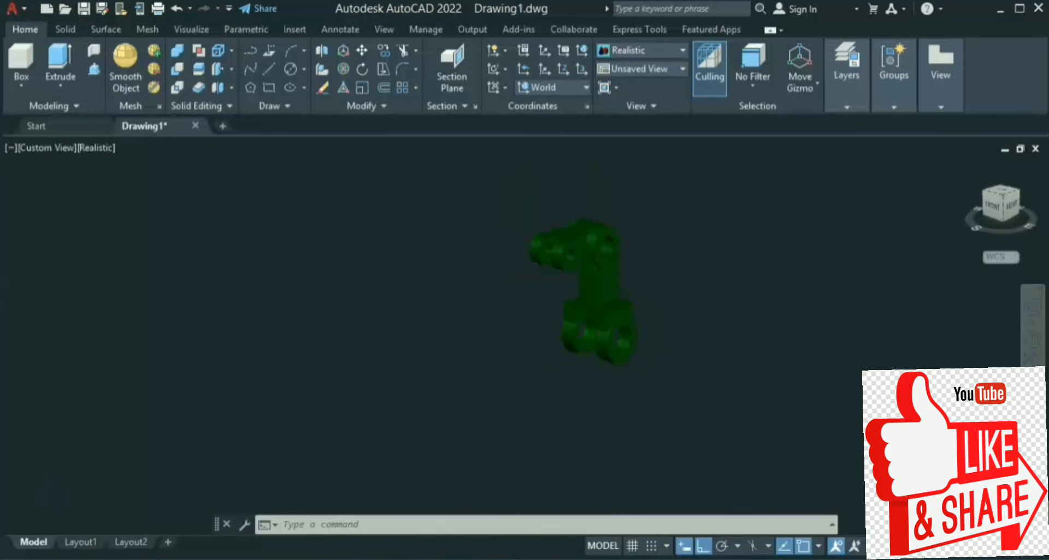
left_click(179, 52)
left_click(707, 191)
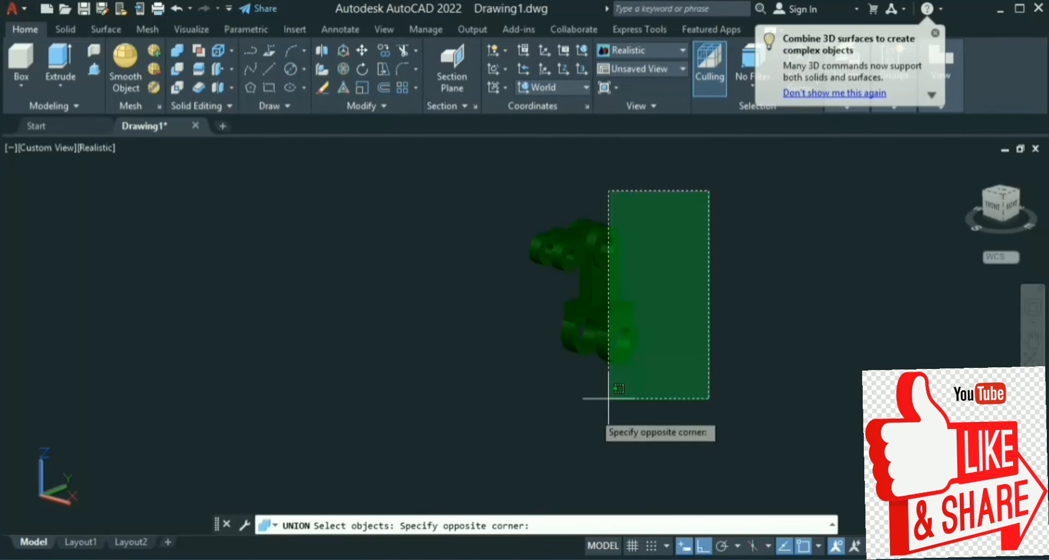
left_click(502, 412)
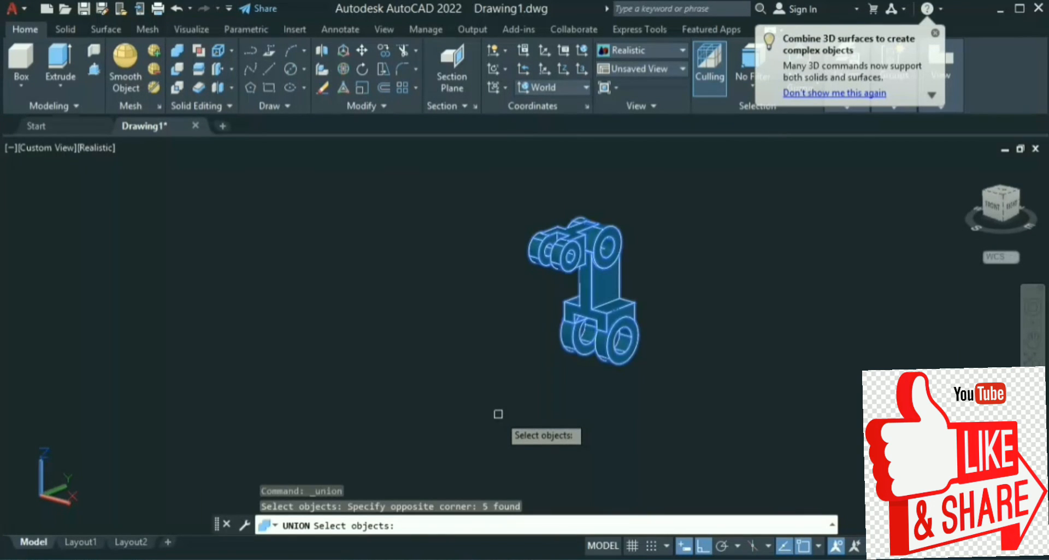
key("Return")
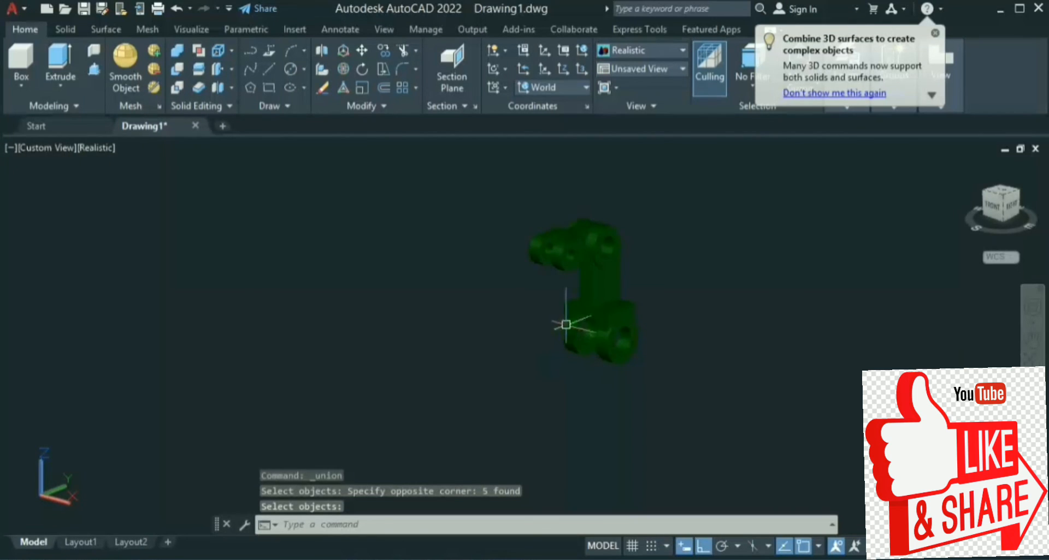
left_click(566, 324)
key("Escape")
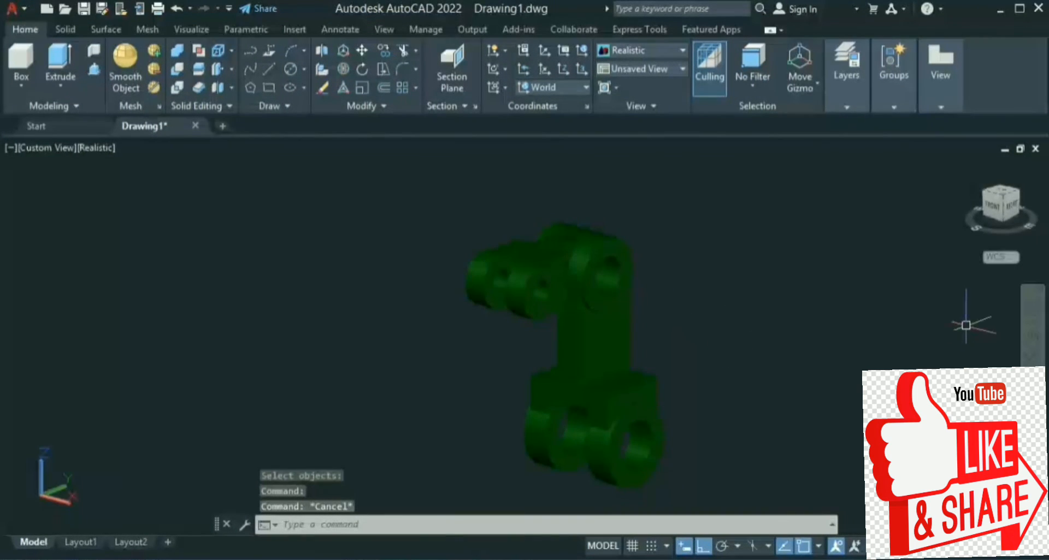
Orbit around the united green assembly to examine it from the front, the sides and other angles
left_click(1031, 359)
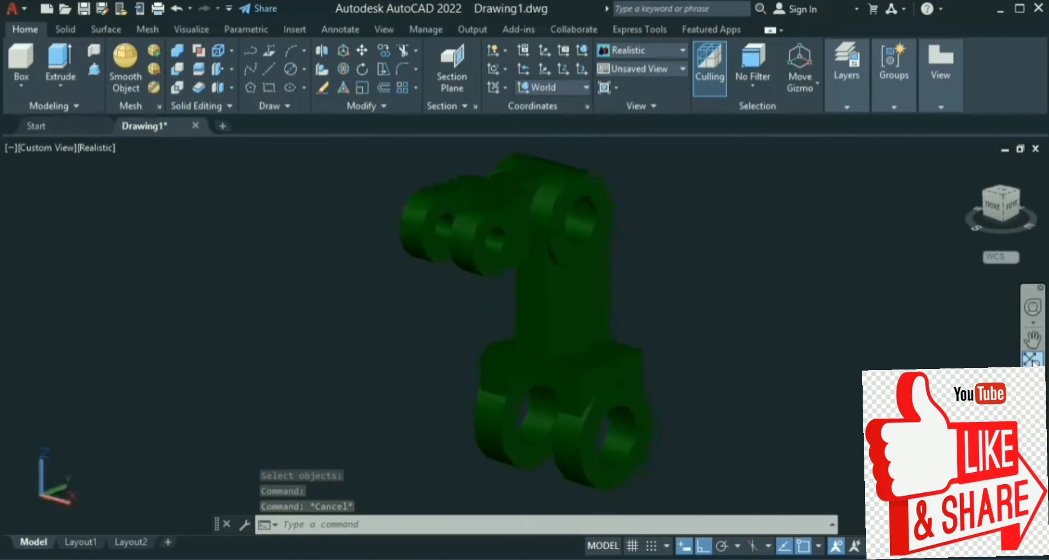
left_click(1031, 390)
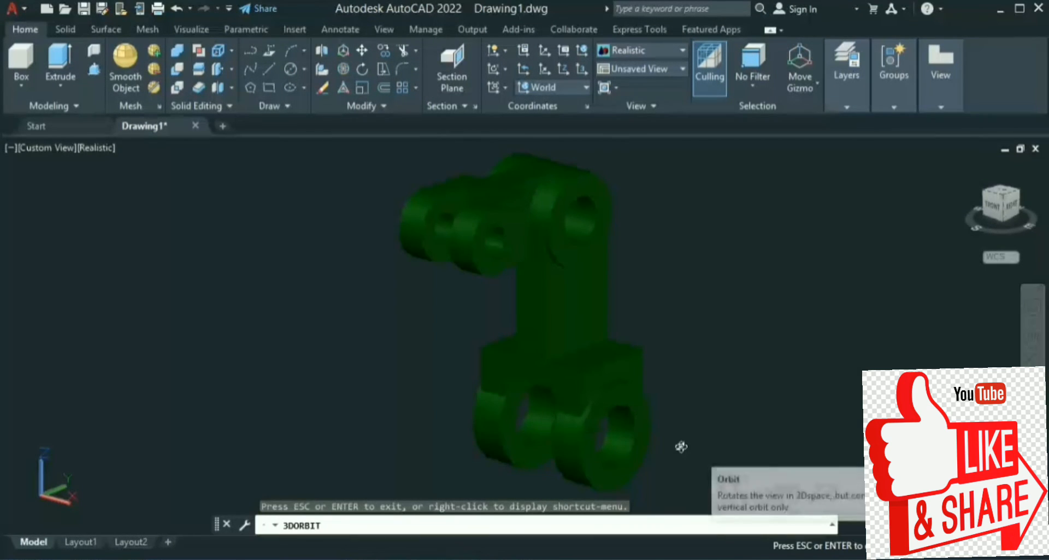
left_click_drag(682, 448, 616, 326)
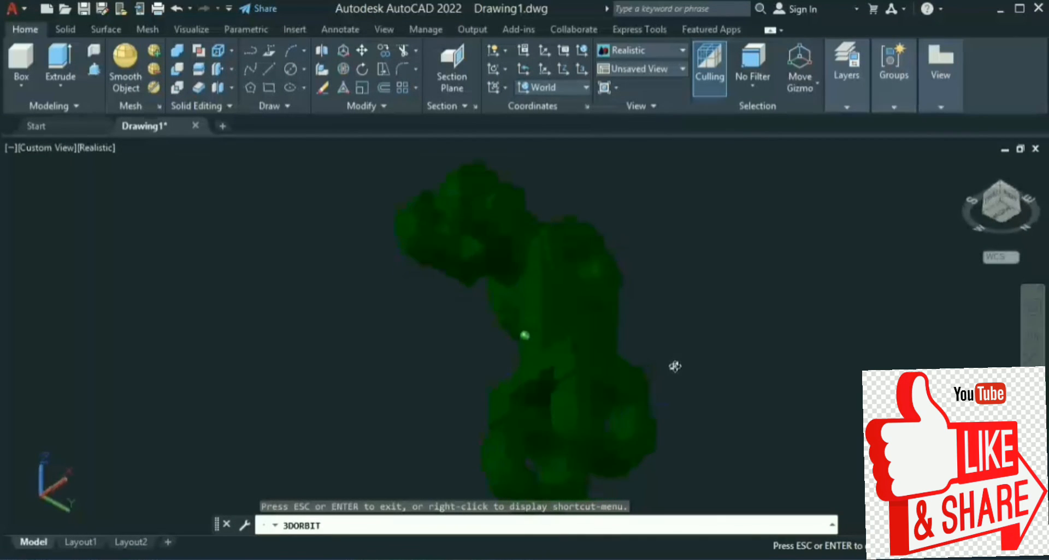
left_click_drag(680, 424, 678, 451)
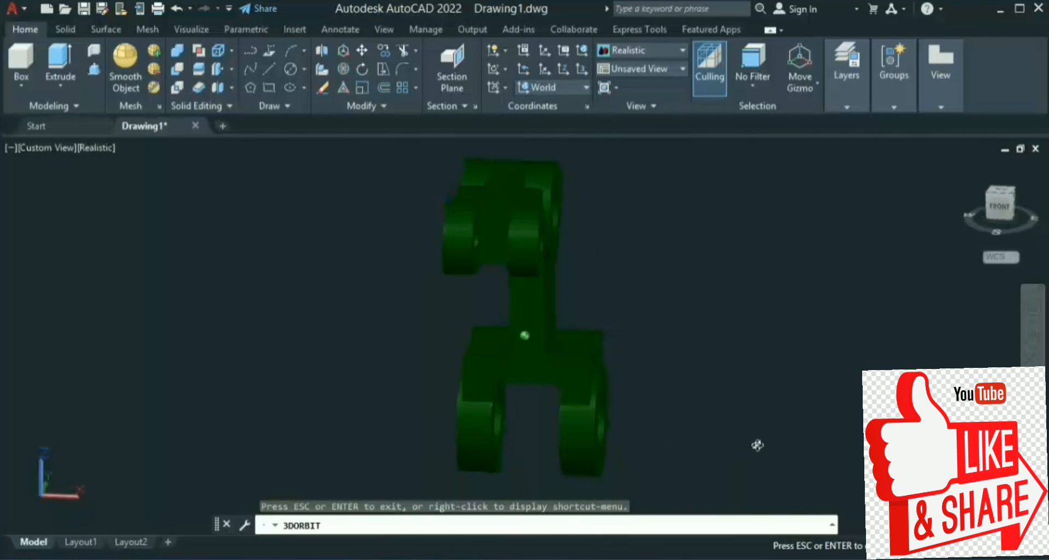
left_click_drag(757, 446, 641, 457)
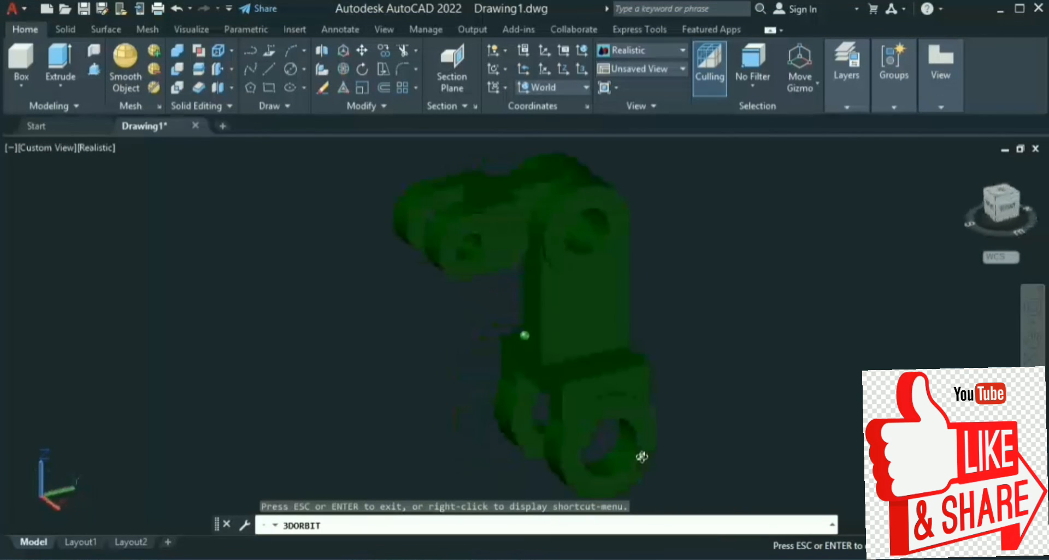